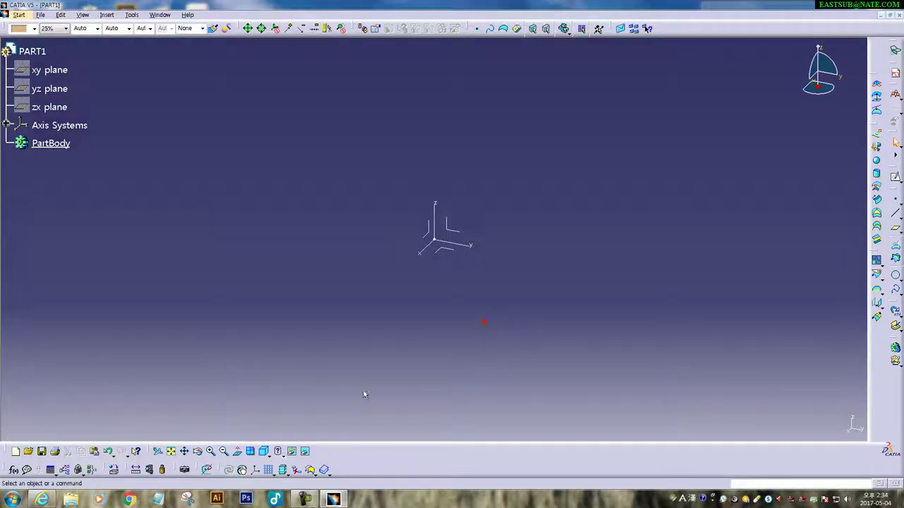
- Orient the empty part to the Top view
{"action": "middle_click_drag", "start_coordinate": [409, 235], "coordinate": [429, 313]}
{"action": "left_click", "coordinate": [265, 452]}
{"action": "left_click", "coordinate": [267, 452]}
{"action": "left_click", "coordinate": [278, 453]}
{"action": "middle_click_drag", "start_coordinate": [474, 329], "coordinate": [475, 275]}
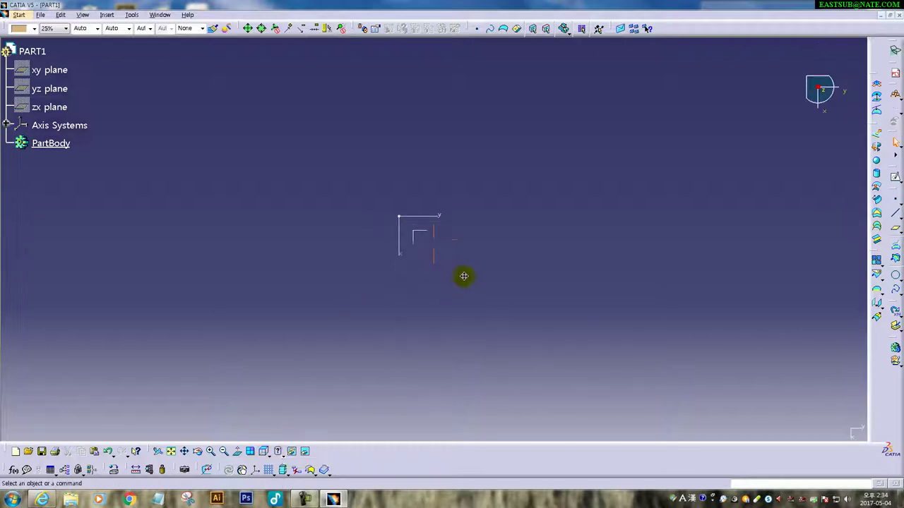
- Create a positioned sketch on the absolute axis system with H and V swapped
{"action": "left_click", "coordinate": [896, 179]}
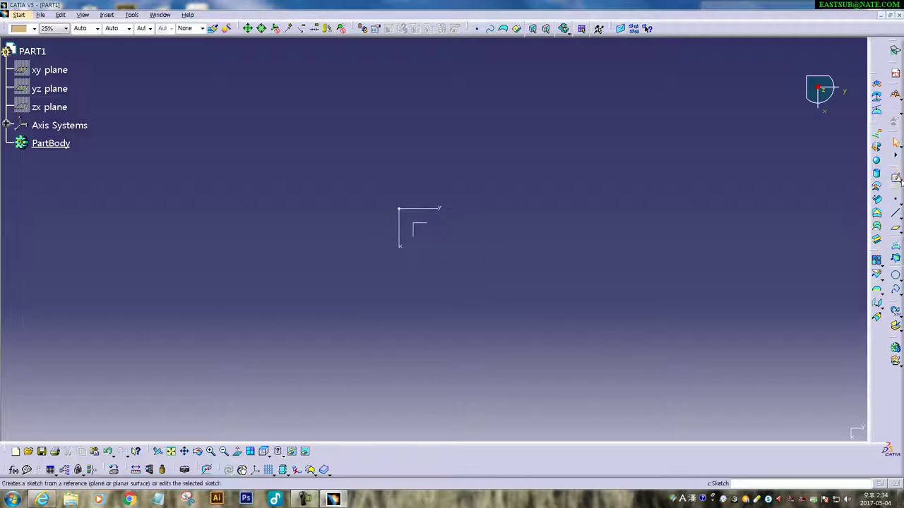
{"action": "left_click", "coordinate": [417, 226]}
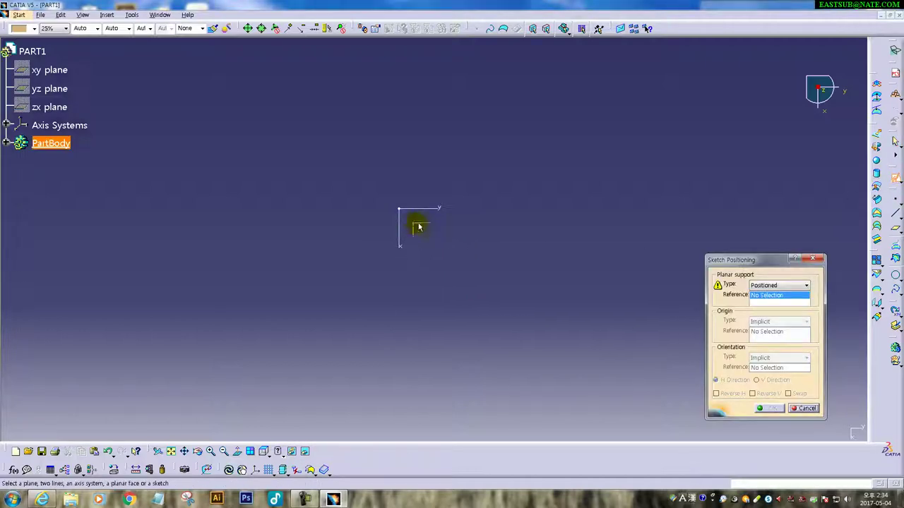
{"action": "left_click", "coordinate": [800, 394]}
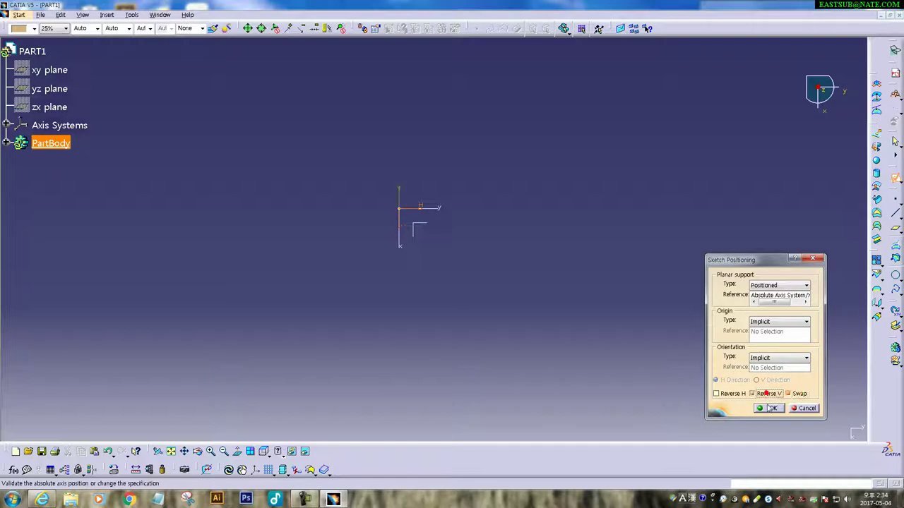
{"action": "left_click", "coordinate": [771, 409]}
{"action": "mouse_move", "coordinate": [458, 262]}
{"action": "middle_mouse_down"}
{"action": "mouse_move", "coordinate": [435, 306]}
{"action": "mouse_move", "coordinate": [426, 295]}
{"action": "middle_mouse_up"}
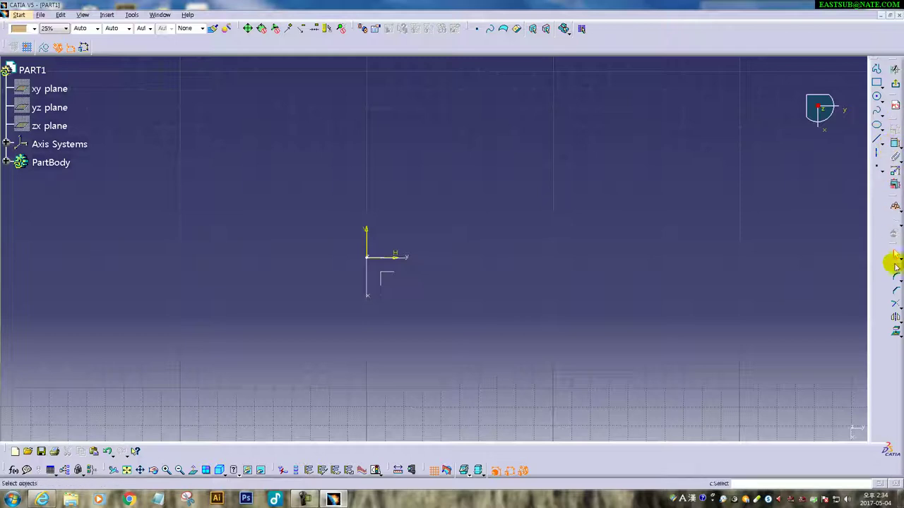
- Draw a half profile: vertical line from the origin, three-point arc, short vertical line
{"action": "left_click", "coordinate": [879, 69]}
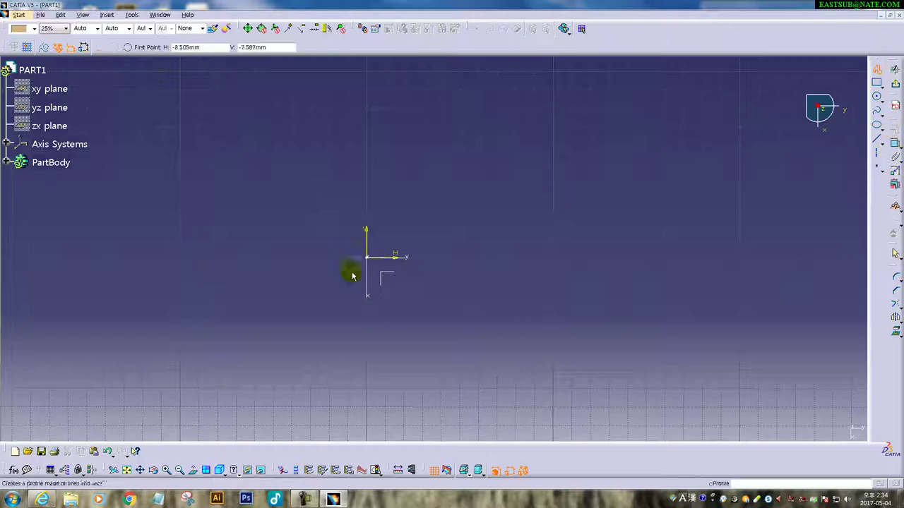
{"action": "left_click", "coordinate": [367, 258]}
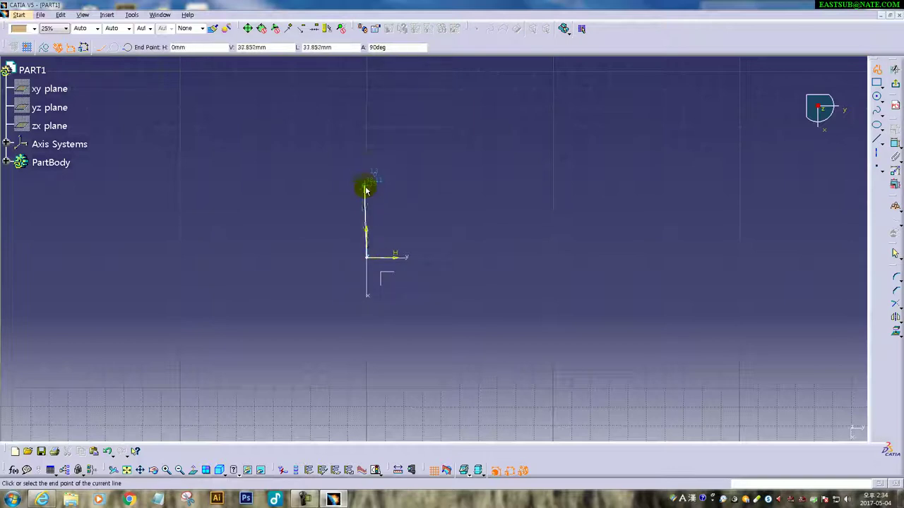
{"action": "left_click", "coordinate": [365, 203]}
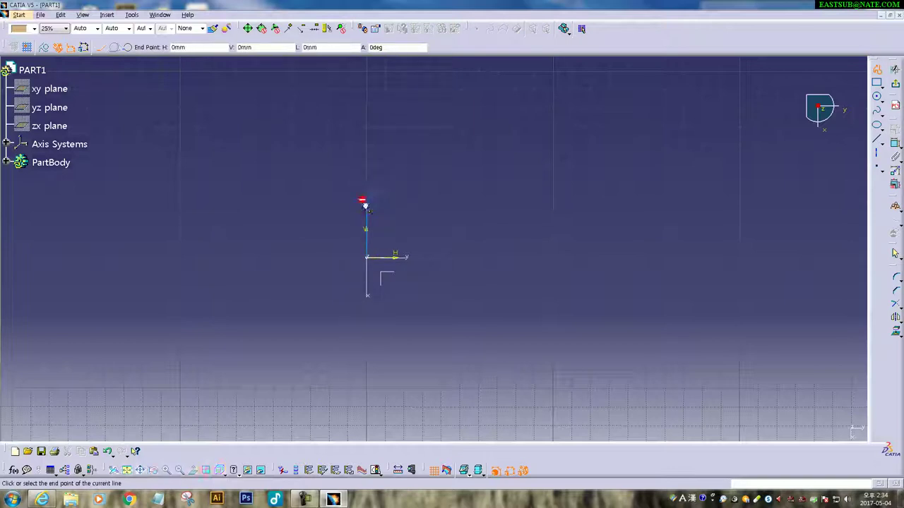
{"action": "left_click", "coordinate": [127, 47]}
{"action": "left_click", "coordinate": [490, 186]}
{"action": "left_click", "coordinate": [632, 227]}
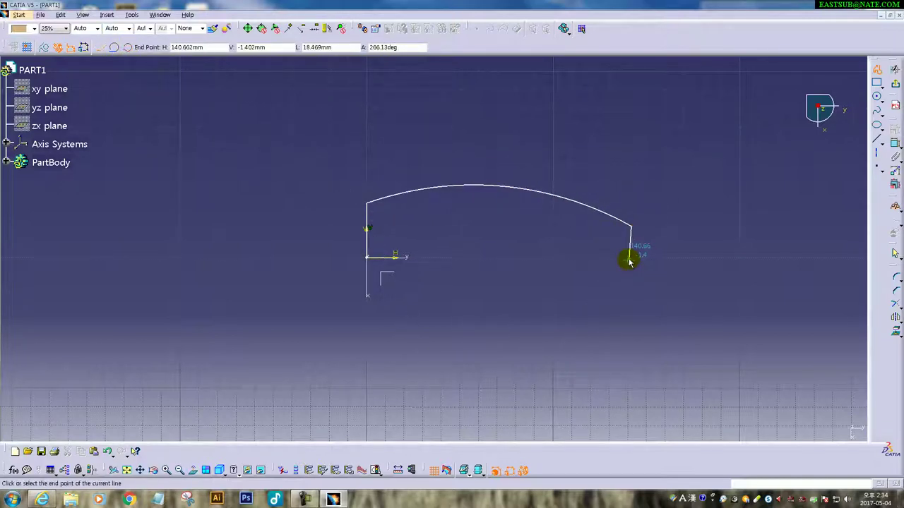
{"action": "double_click", "coordinate": [634, 256]}
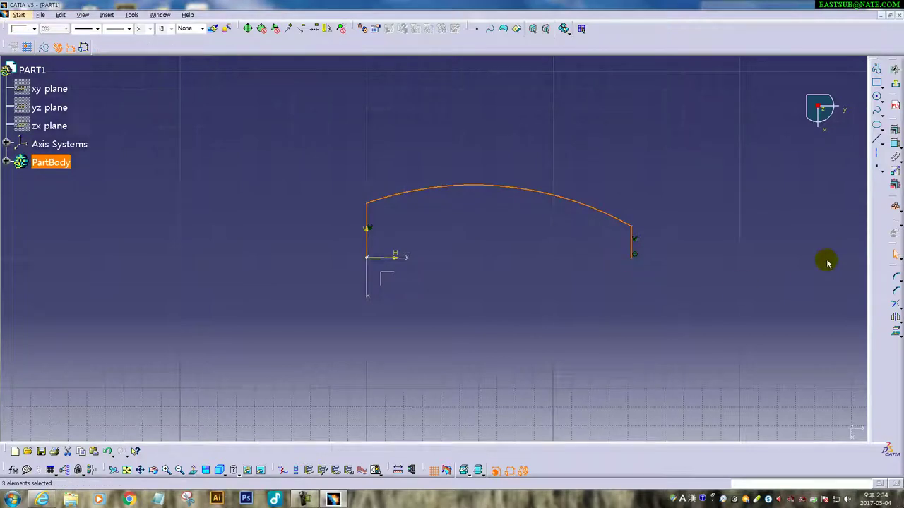
- Mirror the profile about the H axis and dimension the left side's height
{"action": "left_click", "coordinate": [896, 319]}
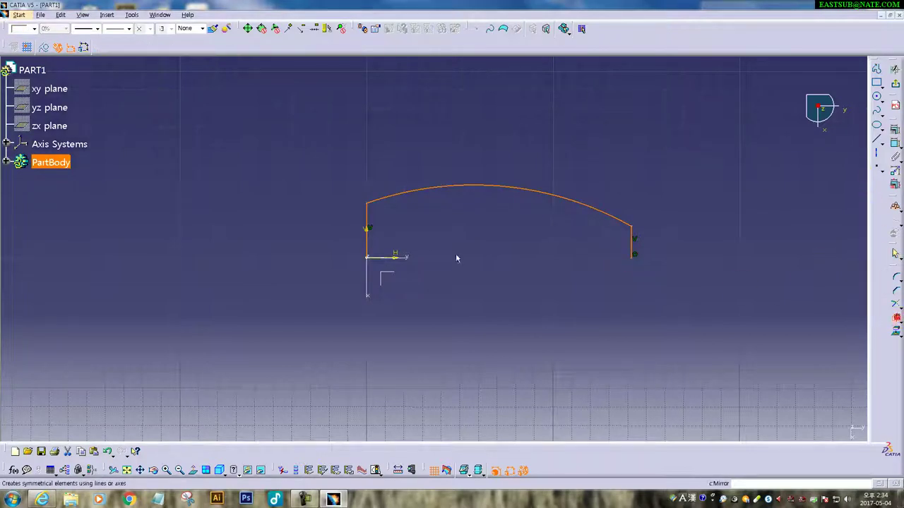
{"action": "left_click", "coordinate": [395, 255]}
{"action": "left_click", "coordinate": [895, 131]}
{"action": "left_click", "coordinate": [364, 214]}
{"action": "left_click", "coordinate": [370, 309]}
{"action": "left_click", "coordinate": [302, 274]}
{"action": "left_click", "coordinate": [895, 127]}
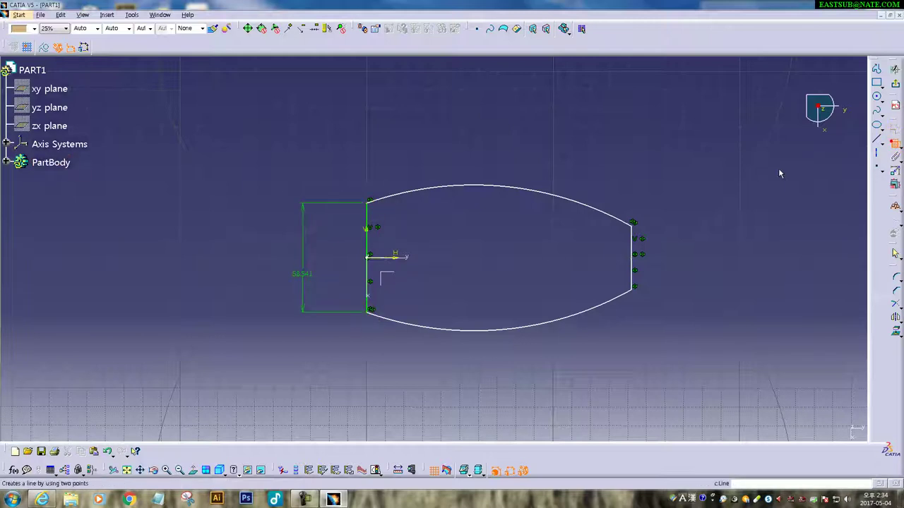
- Add dimensions for the right side height, arc radius and overall width
{"action": "left_click", "coordinate": [635, 292]}
{"action": "left_click", "coordinate": [671, 262]}
{"action": "left_click", "coordinate": [895, 141]}
{"action": "left_click", "coordinate": [510, 185]}
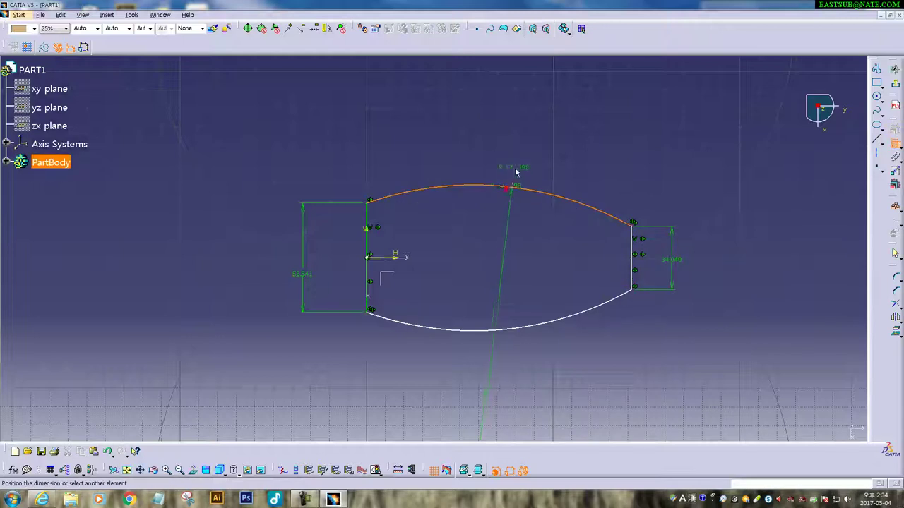
{"action": "left_click", "coordinate": [516, 170]}
{"action": "left_click", "coordinate": [894, 145]}
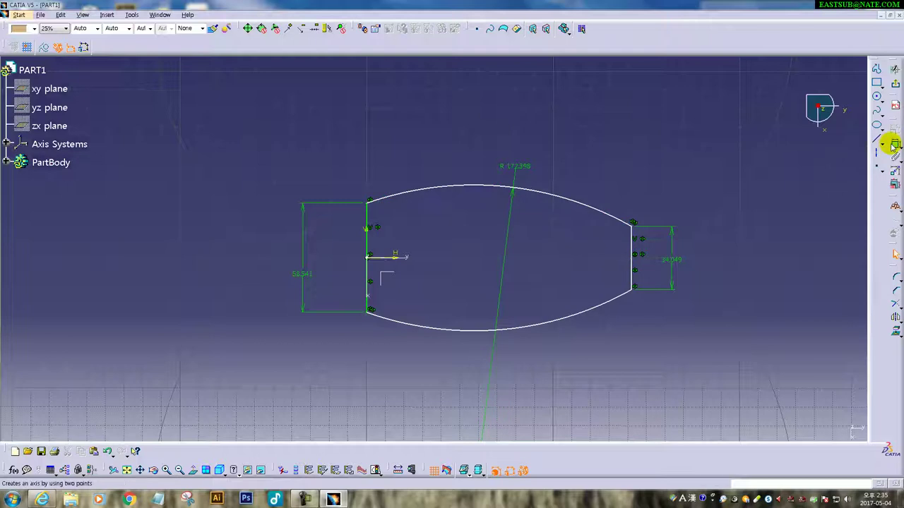
{"action": "left_click", "coordinate": [633, 271]}
{"action": "left_click", "coordinate": [366, 281]}
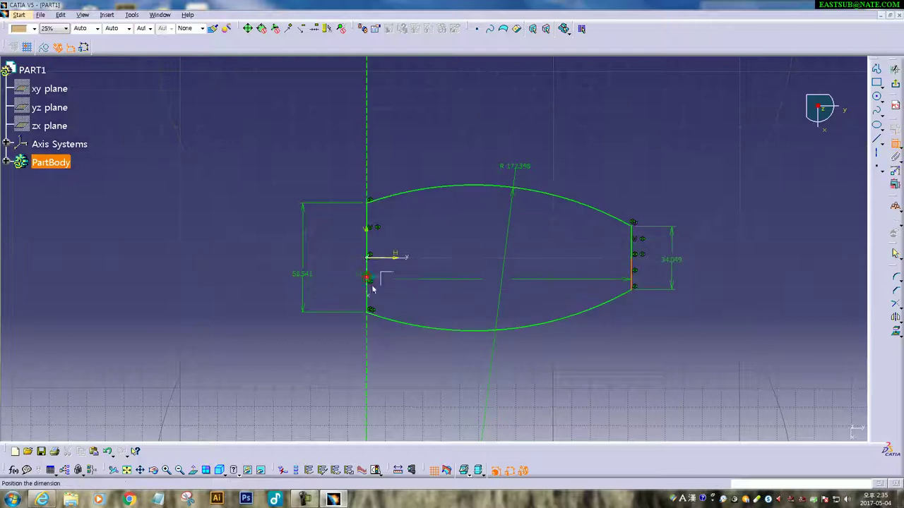
{"action": "left_click", "coordinate": [504, 364]}
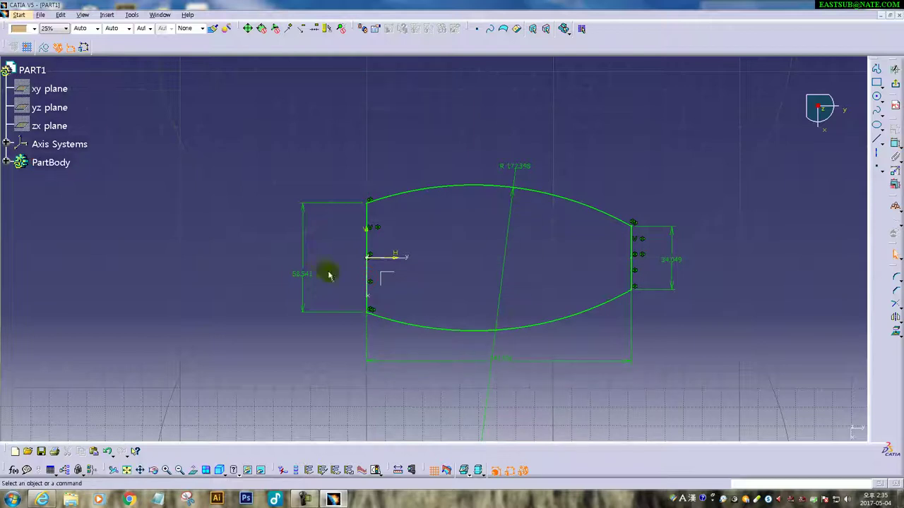
- Set left height 48, right height 34.5, width 95 and arc radius 320
{"action": "double_click", "coordinate": [300, 274]}
{"action": "type", "text": "4"}
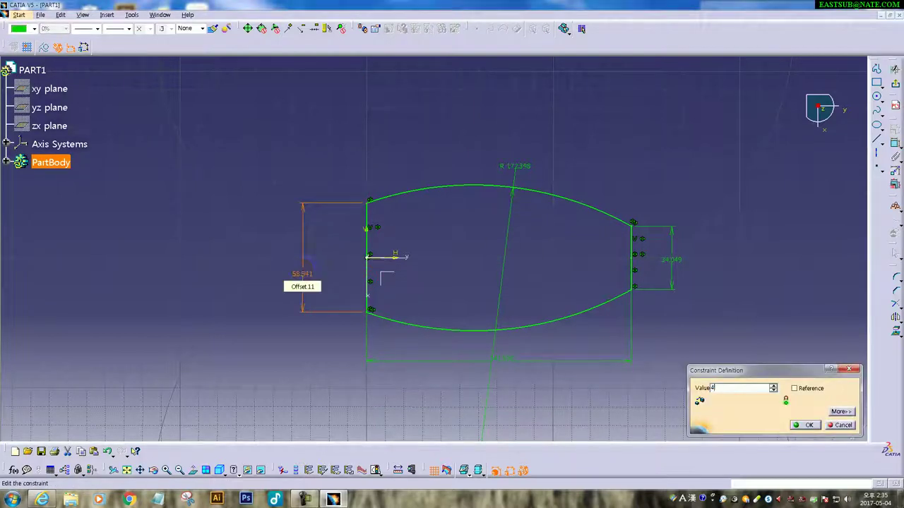
{"action": "type", "text": "8"}
{"action": "key", "text": "Return"}
{"action": "double_click", "coordinate": [668, 261]}
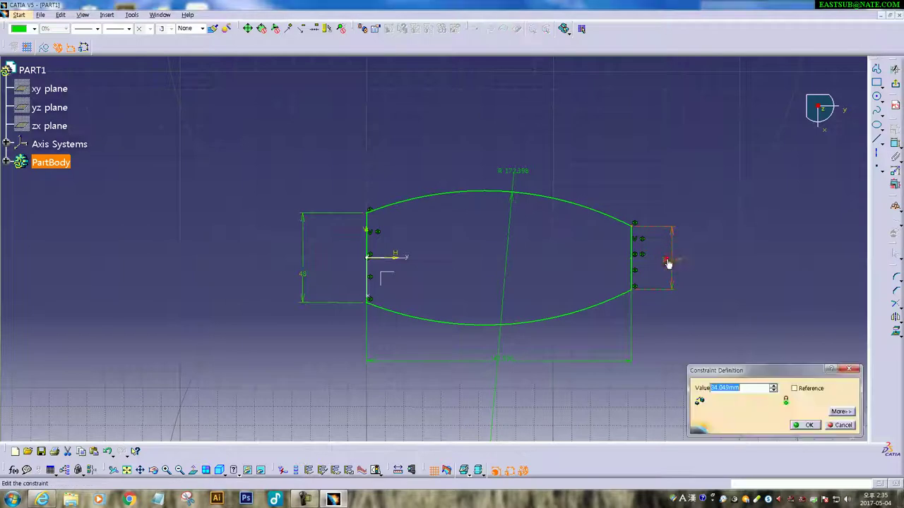
{"action": "type", "text": "34.5"}
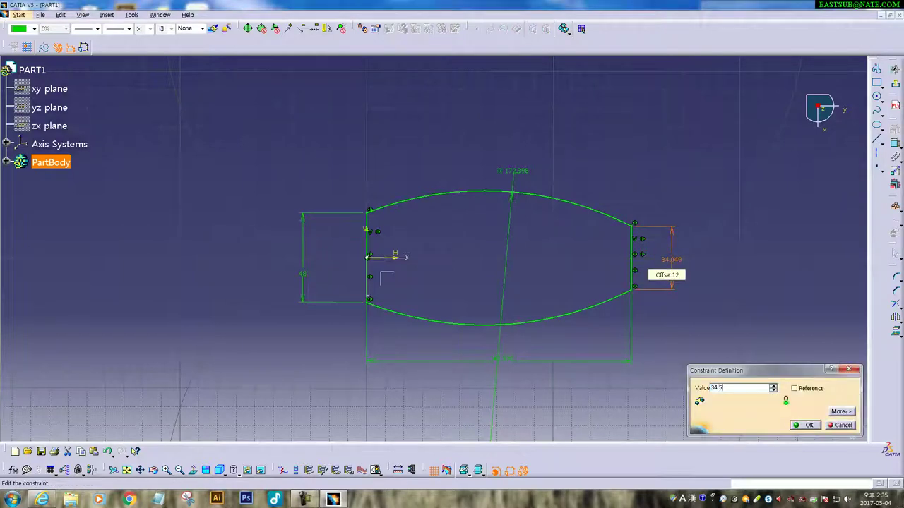
{"action": "key", "text": "Return"}
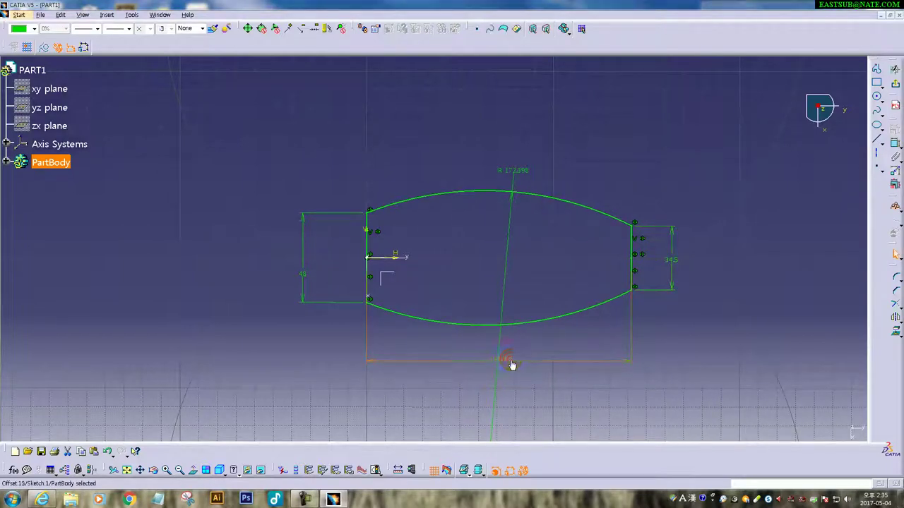
{"action": "double_click", "coordinate": [511, 363]}
{"action": "type", "text": "95"}
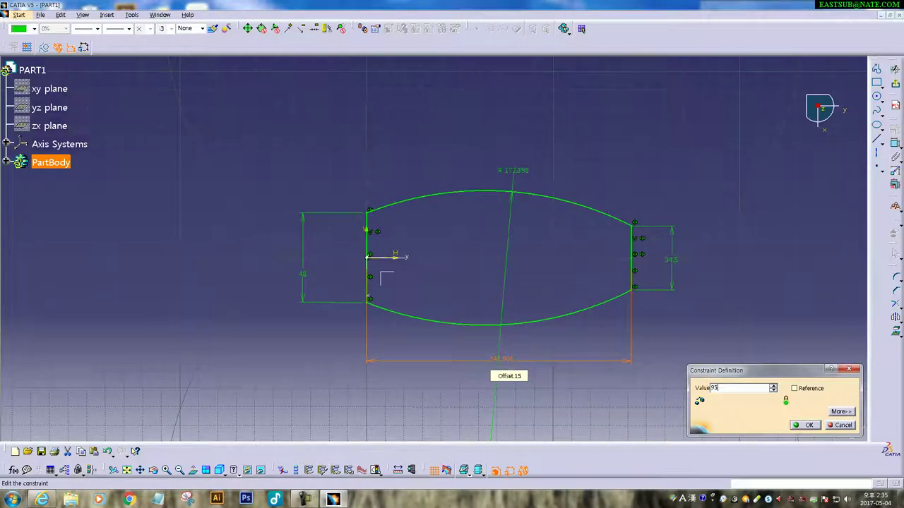
{"action": "key", "text": "Return"}
{"action": "double_click", "coordinate": [470, 172]}
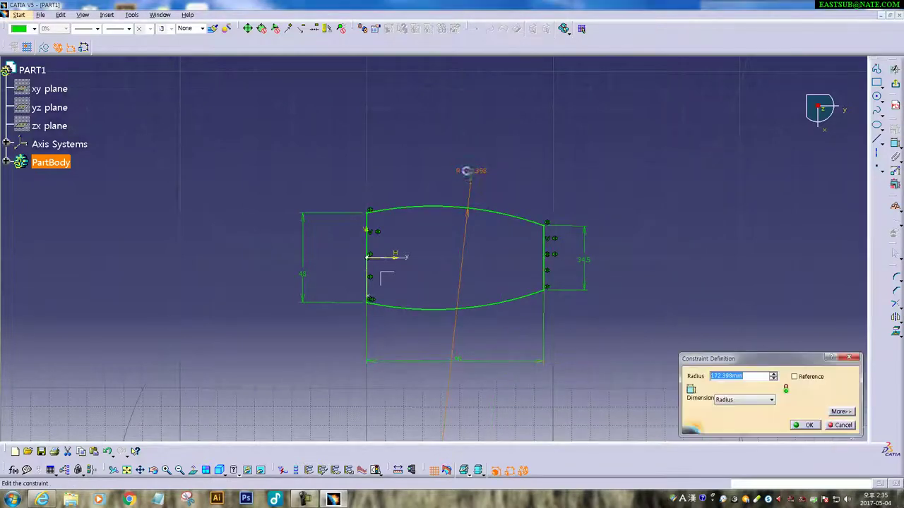
{"action": "type", "text": "320"}
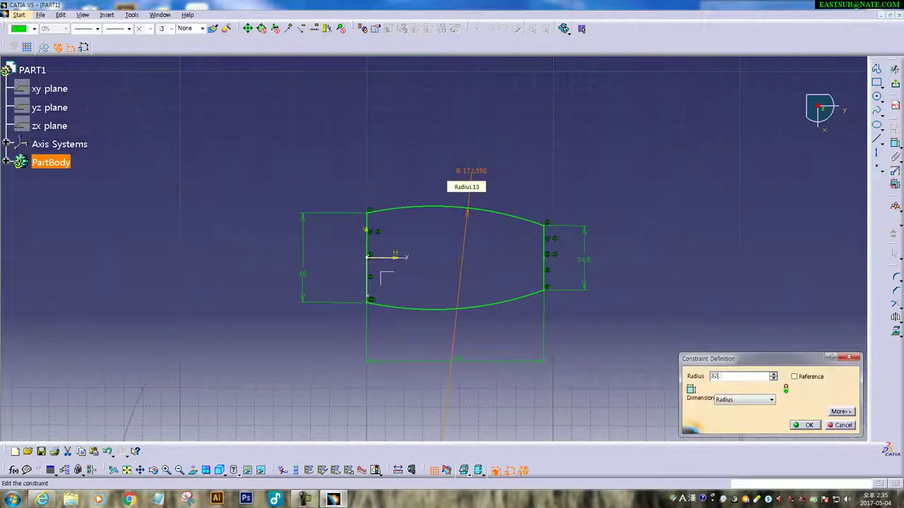
{"action": "key", "text": "Return"}
- Zoom in and reposition the height and radius dimensions closer to the profile
{"action": "left_click", "coordinate": [659, 329]}
{"action": "middle_click_drag", "start_coordinate": [456, 266], "coordinate": [438, 254]}
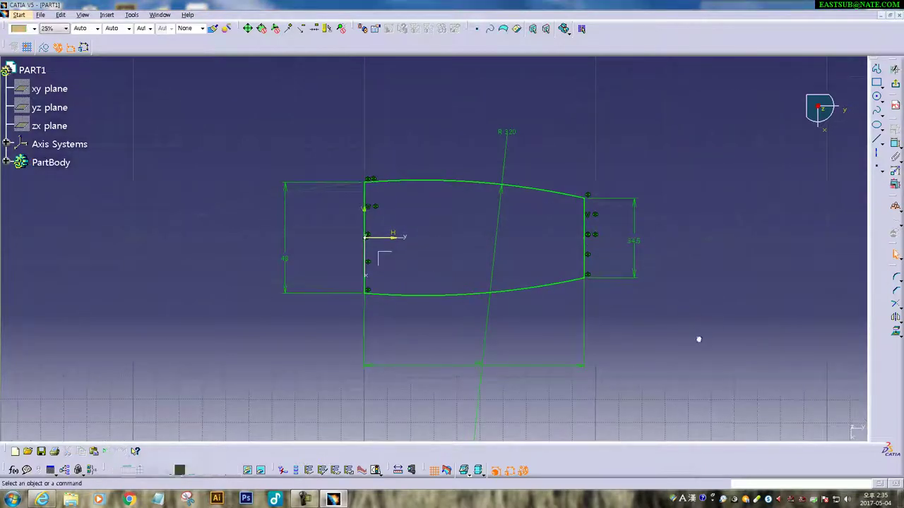
{"action": "left_click", "coordinate": [284, 257]}
{"action": "mouse_move", "coordinate": [284, 257]}
{"action": "left_mouse_down"}
{"action": "mouse_move", "coordinate": [298, 233]}
{"action": "mouse_move", "coordinate": [303, 258]}
{"action": "mouse_move", "coordinate": [340, 255]}
{"action": "left_mouse_up"}
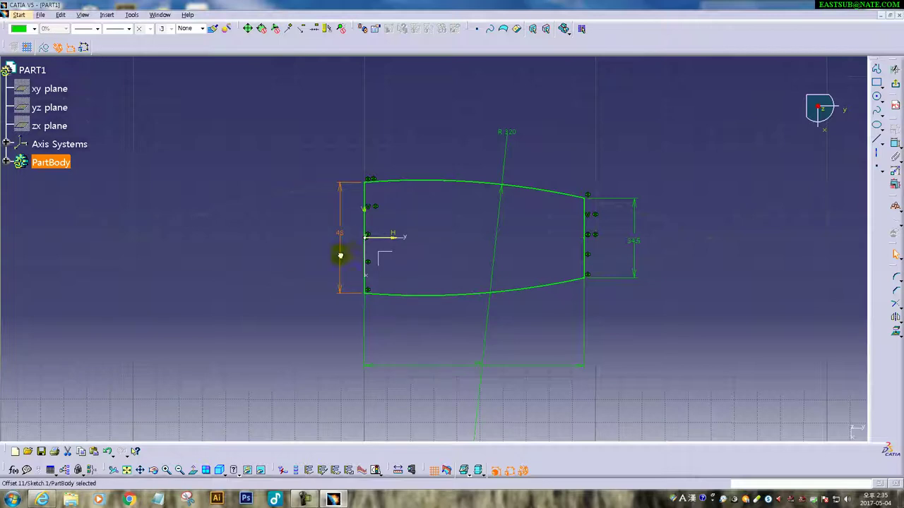
{"action": "left_click", "coordinate": [640, 258]}
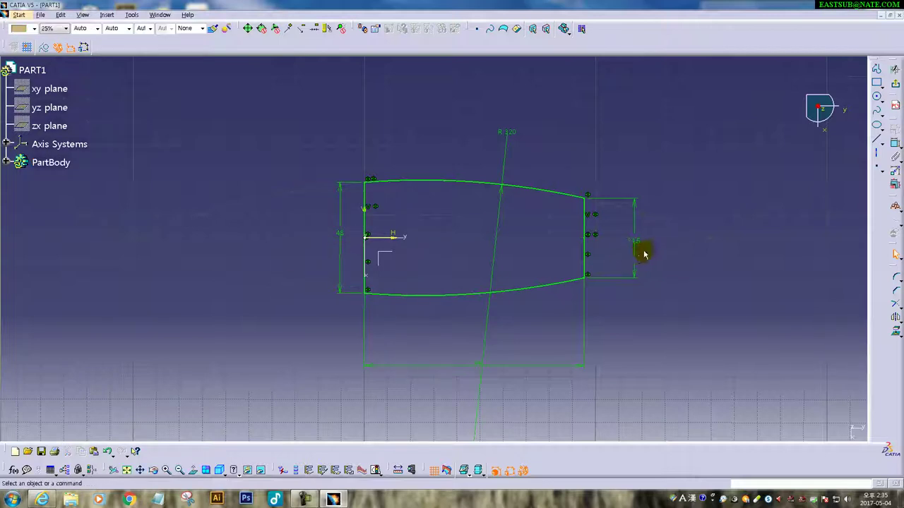
{"action": "left_click", "coordinate": [633, 253]}
{"action": "left_click_drag", "start_coordinate": [634, 251], "coordinate": [612, 252]}
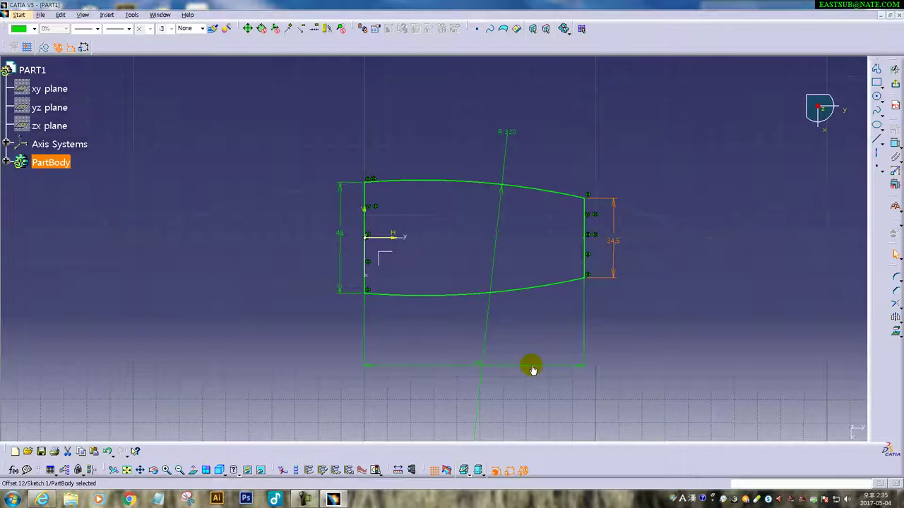
{"action": "left_click", "coordinate": [510, 131]}
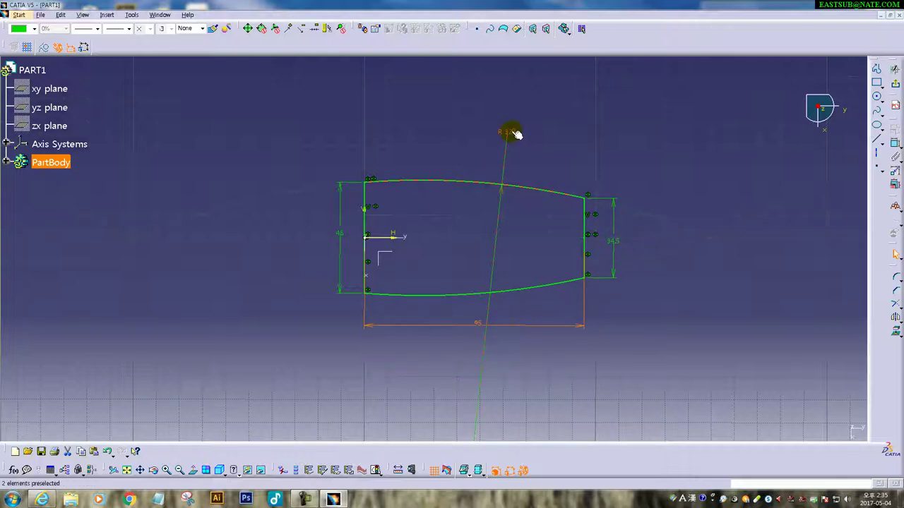
{"action": "left_click_drag", "start_coordinate": [527, 209], "coordinate": [655, 308]}
{"action": "left_click", "coordinate": [669, 334]}
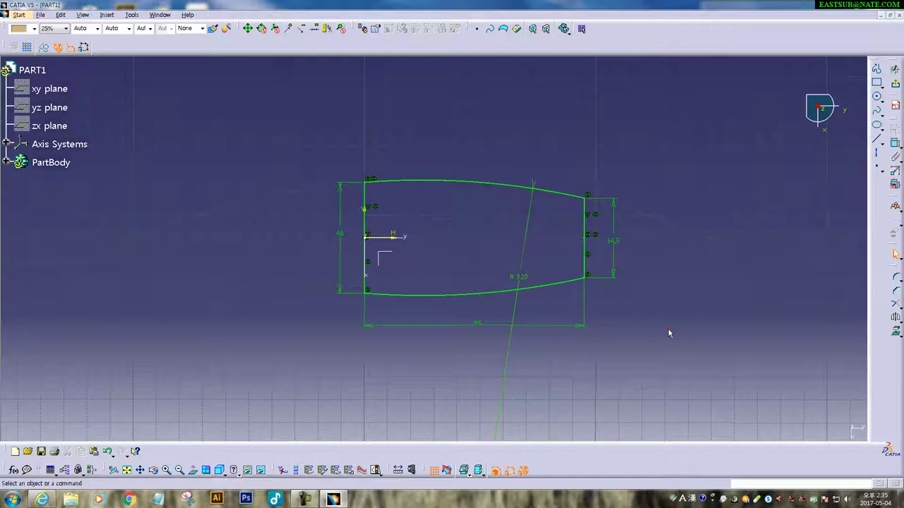
- Exit the barrel sketch and open a positioned sketch on the origin axis system
{"action": "left_click", "coordinate": [892, 72]}
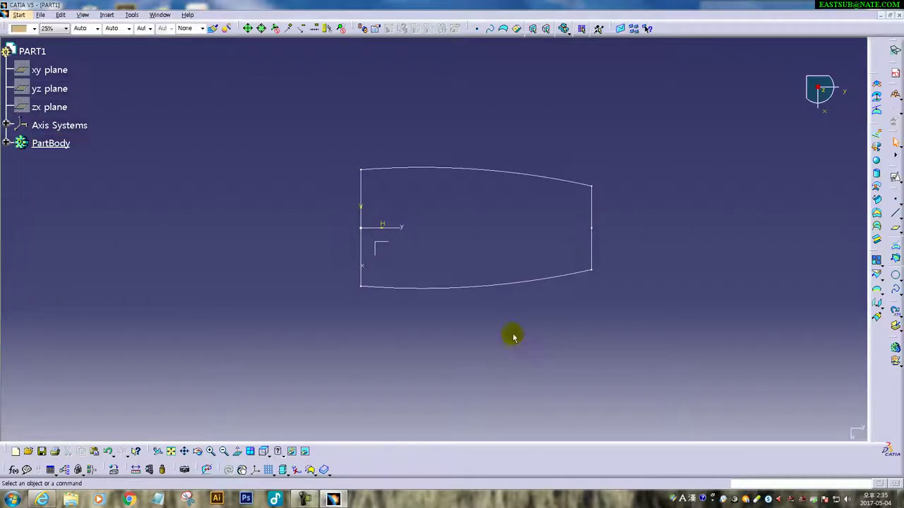
{"action": "left_click", "coordinate": [382, 244]}
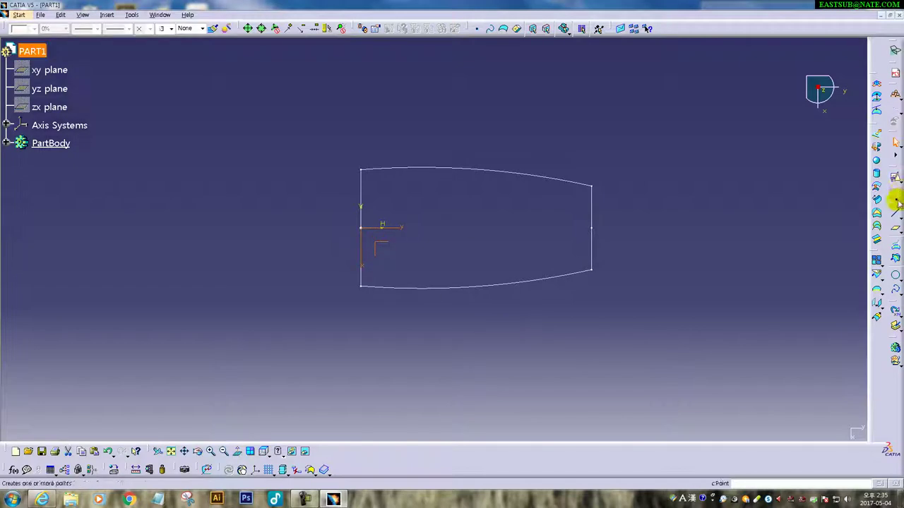
{"action": "left_click", "coordinate": [894, 176]}
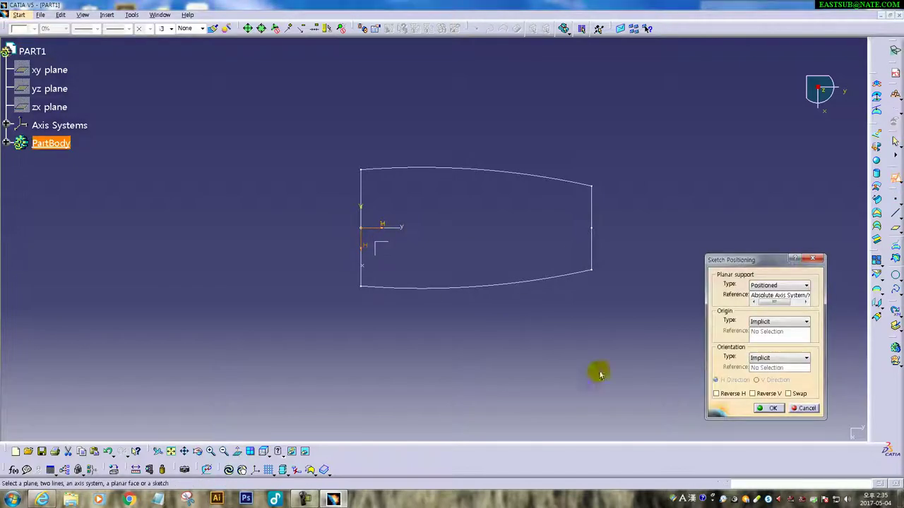
{"action": "left_click", "coordinate": [774, 408]}
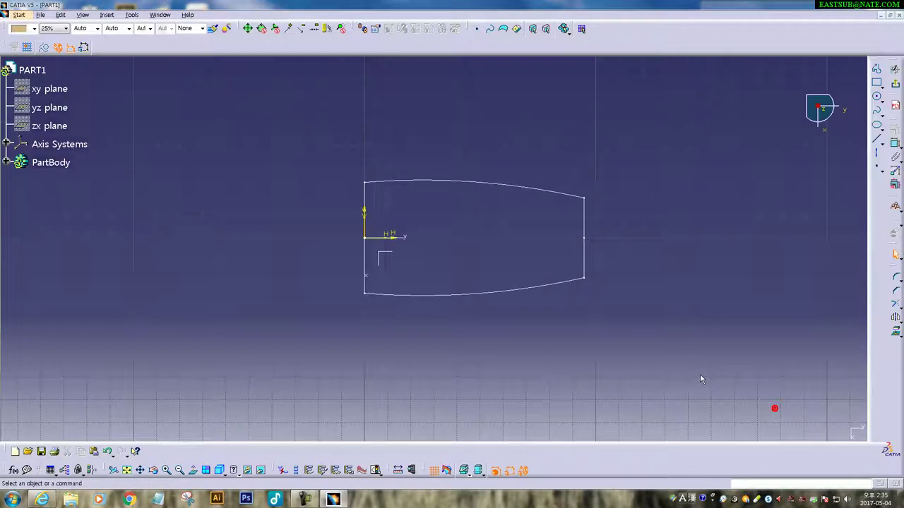
- Draw a centred rectangle inside the barrel outline
{"action": "left_click", "coordinate": [882, 85]}
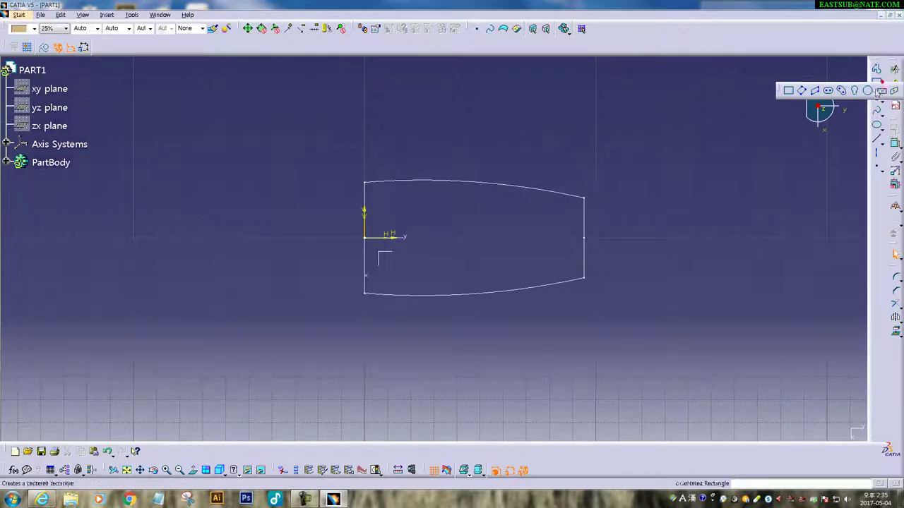
{"action": "left_click", "coordinate": [867, 90]}
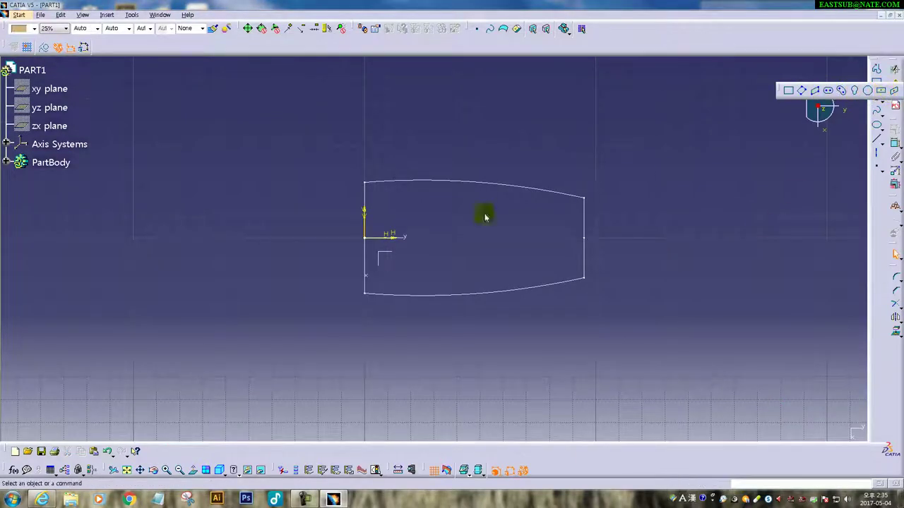
{"action": "left_click", "coordinate": [415, 238]}
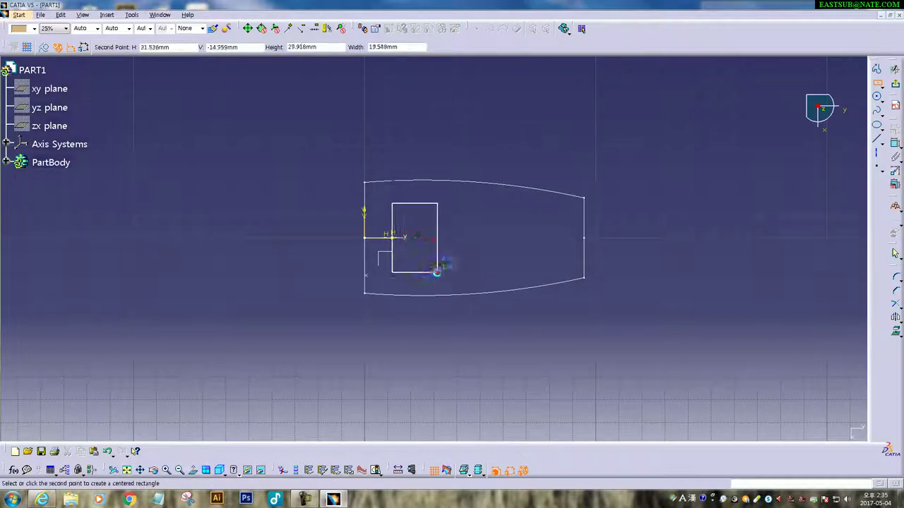
{"action": "left_click", "coordinate": [438, 272]}
{"action": "middle_click_drag", "start_coordinate": [397, 299], "coordinate": [353, 265]}
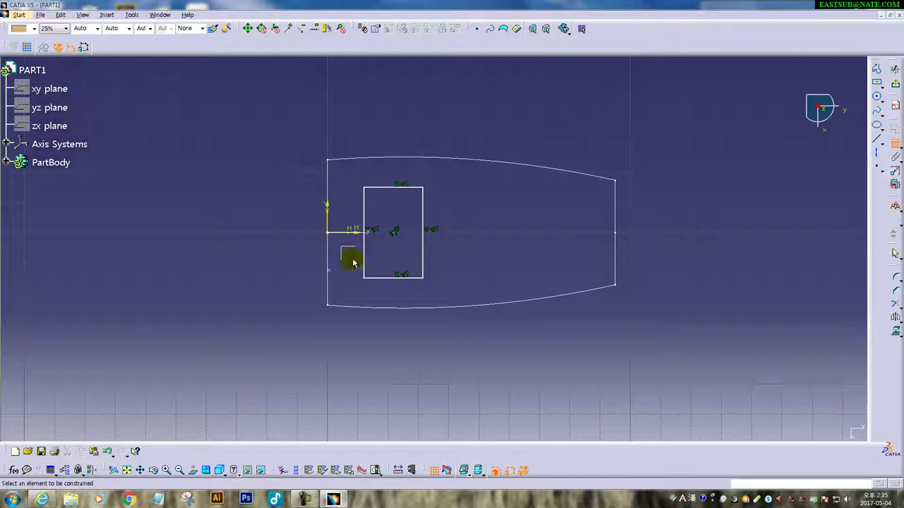
- Dimension the rectangle's width, height and its centre's offset from the V axis
{"action": "left_click", "coordinate": [364, 256]}
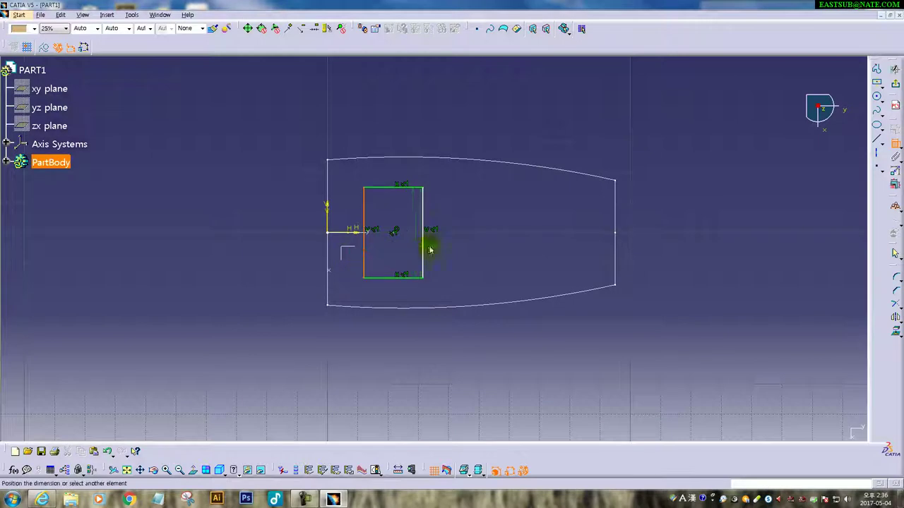
{"action": "left_click", "coordinate": [425, 252]}
{"action": "left_click", "coordinate": [397, 256]}
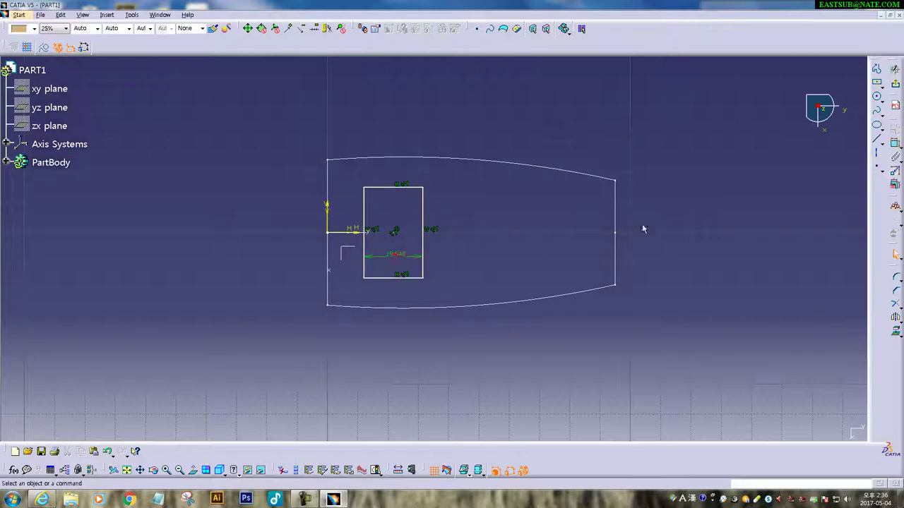
{"action": "left_click", "coordinate": [393, 188]}
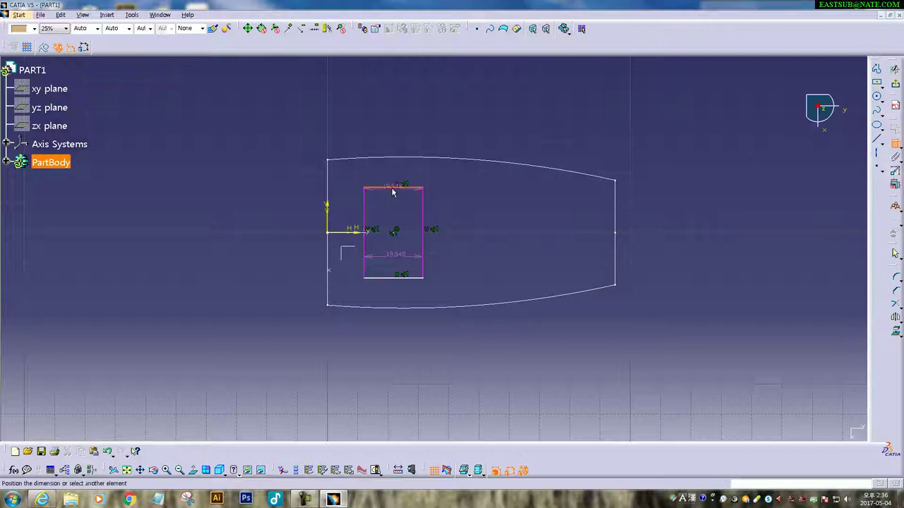
{"action": "left_click", "coordinate": [383, 278]}
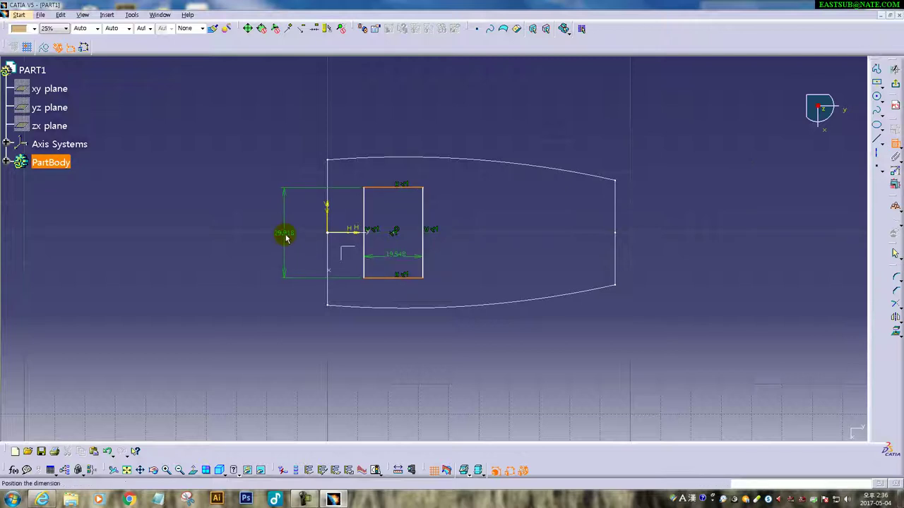
{"action": "left_click", "coordinate": [284, 233]}
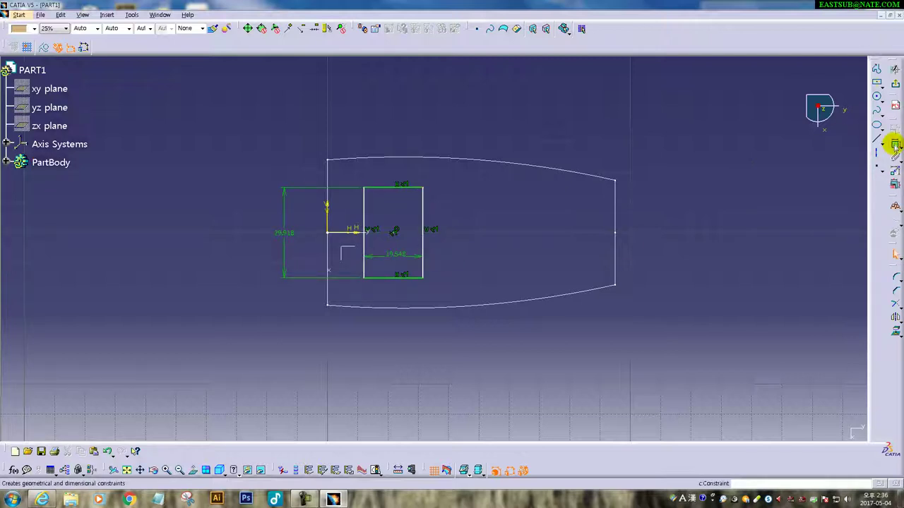
{"action": "left_click", "coordinate": [895, 144]}
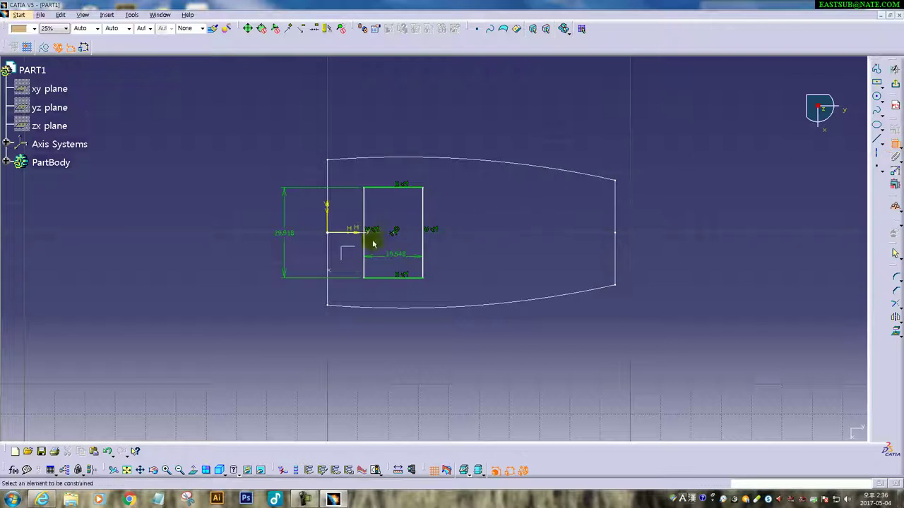
{"action": "left_click", "coordinate": [328, 211]}
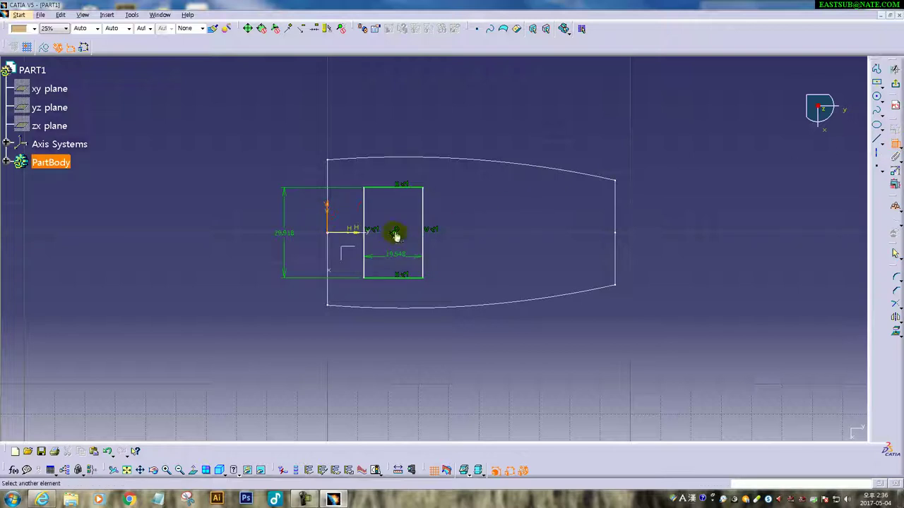
{"action": "left_click", "coordinate": [394, 233]}
{"action": "left_click", "coordinate": [359, 130]}
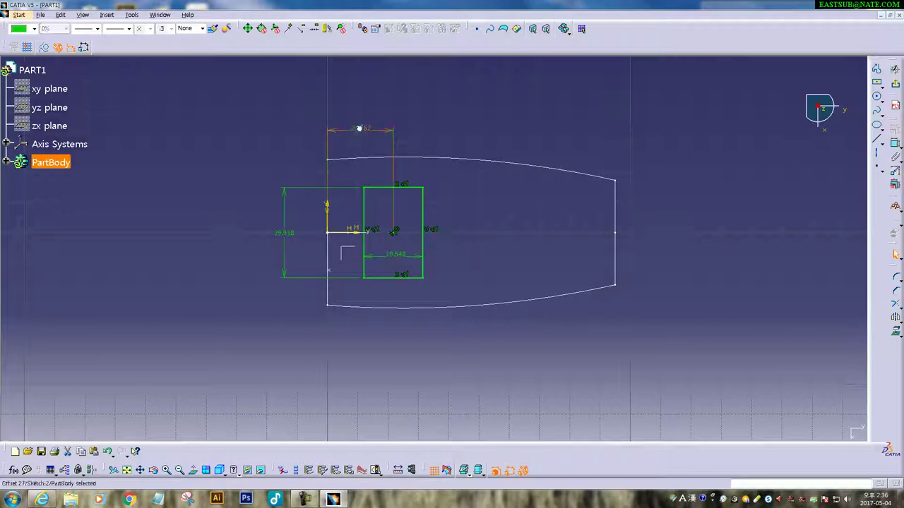
- Set the centre offset to 30, width to 20 and height to 26
{"action": "double_click", "coordinate": [359, 129]}
{"action": "type", "text": "30"}
{"action": "key", "text": "Return"}
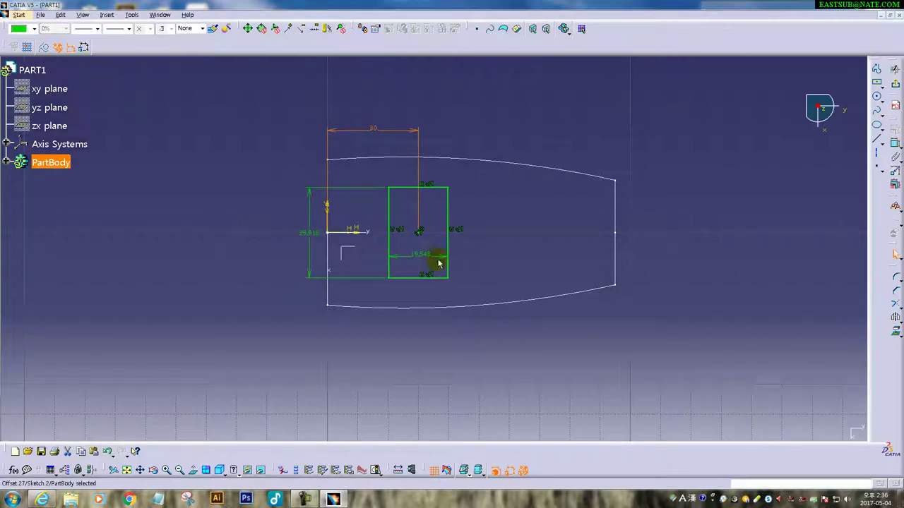
{"action": "double_click", "coordinate": [421, 258]}
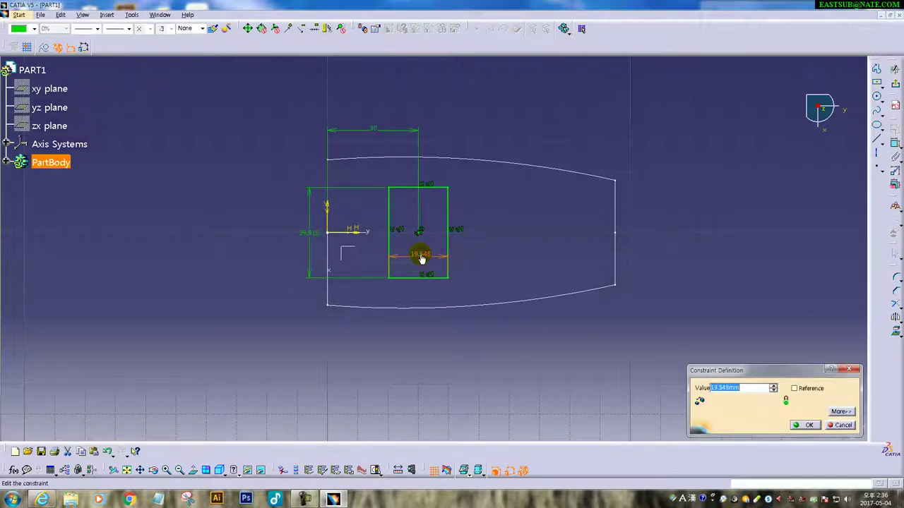
{"action": "type", "text": "20"}
{"action": "key", "text": "Return"}
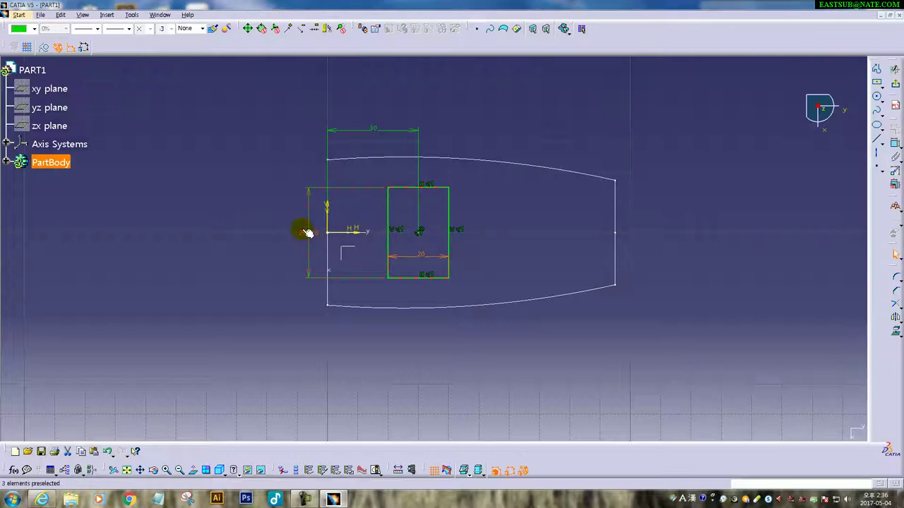
{"action": "double_click", "coordinate": [305, 233]}
{"action": "type", "text": "26"}
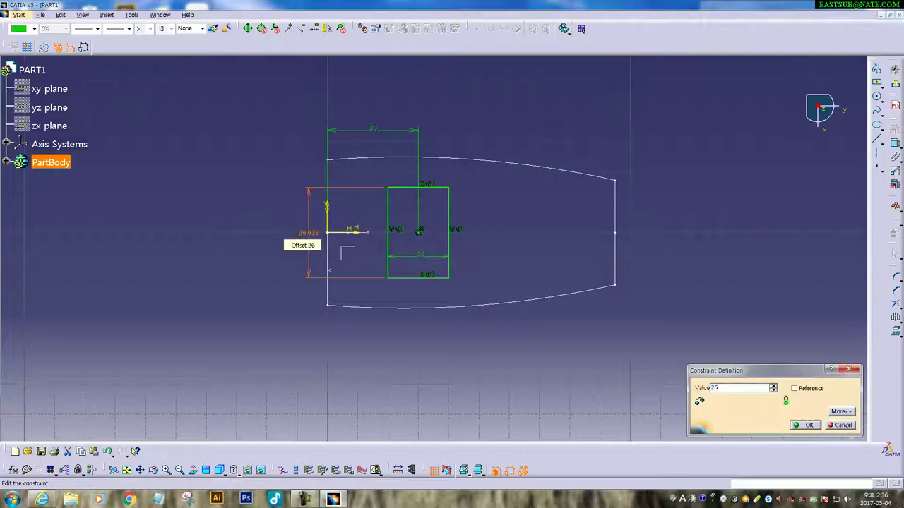
{"action": "key", "text": "Return"}
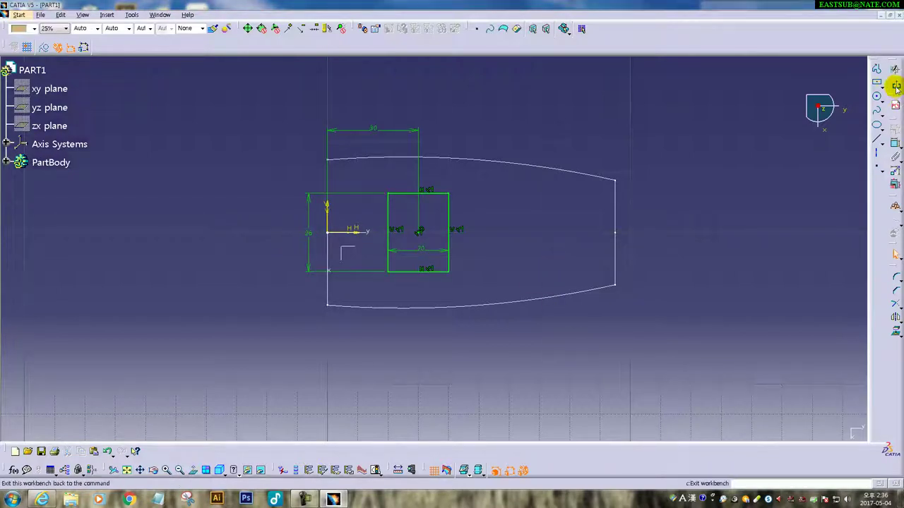
- Fillet the rectangle's four corners at 5 mm radius and return to the part
{"action": "left_click", "coordinate": [577, 175]}
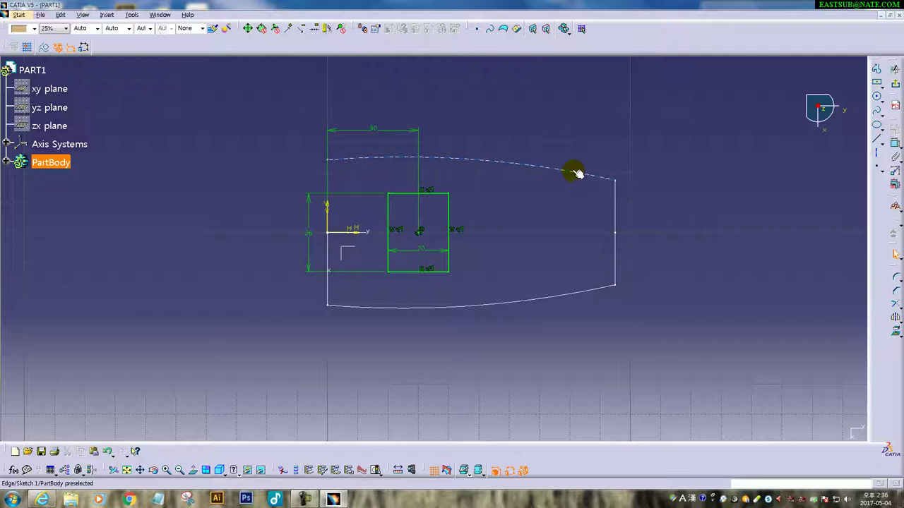
{"action": "left_click", "coordinate": [398, 185]}
{"action": "left_click", "coordinate": [381, 278]}
{"action": "left_click", "coordinate": [483, 268]}
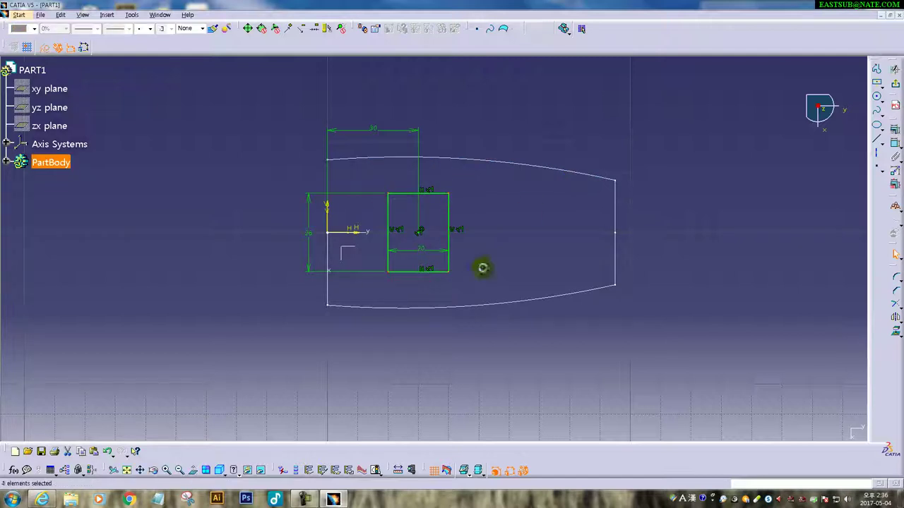
{"action": "left_click", "coordinate": [895, 277]}
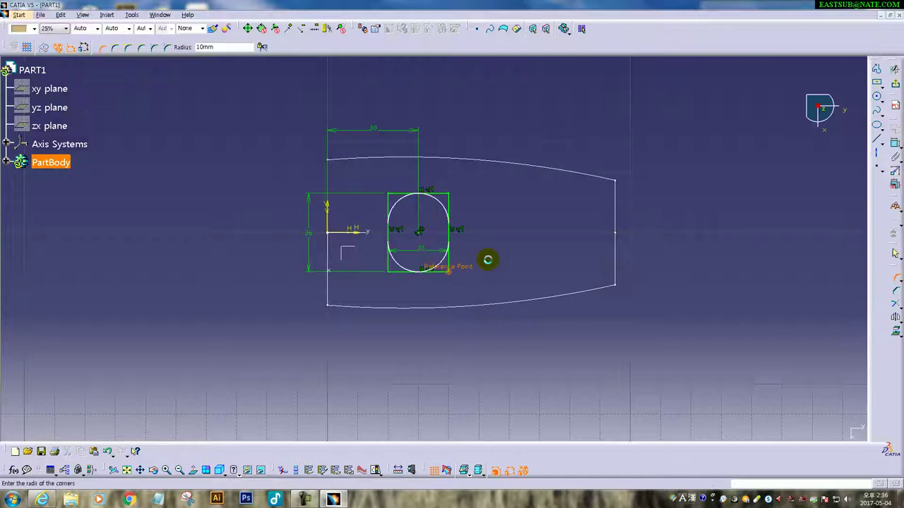
{"action": "left_click", "coordinate": [231, 47]}
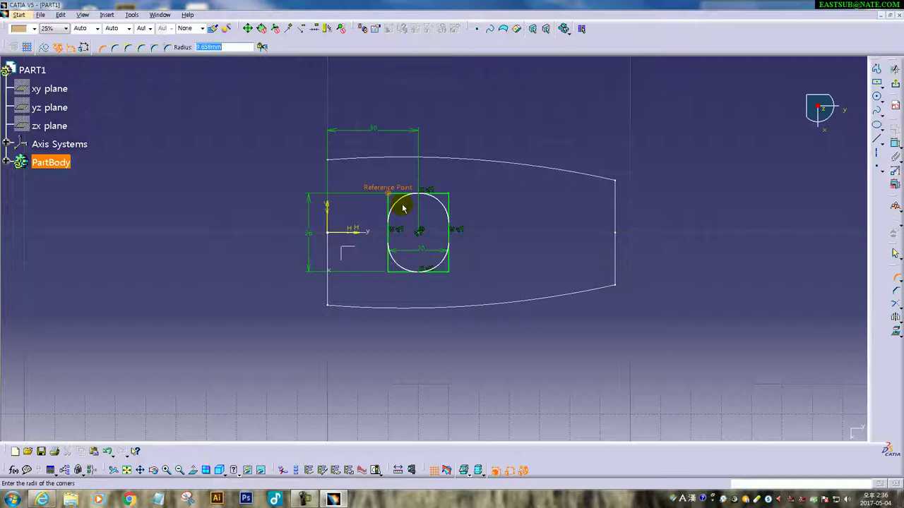
{"action": "type", "text": "5"}
{"action": "key", "text": "Return"}
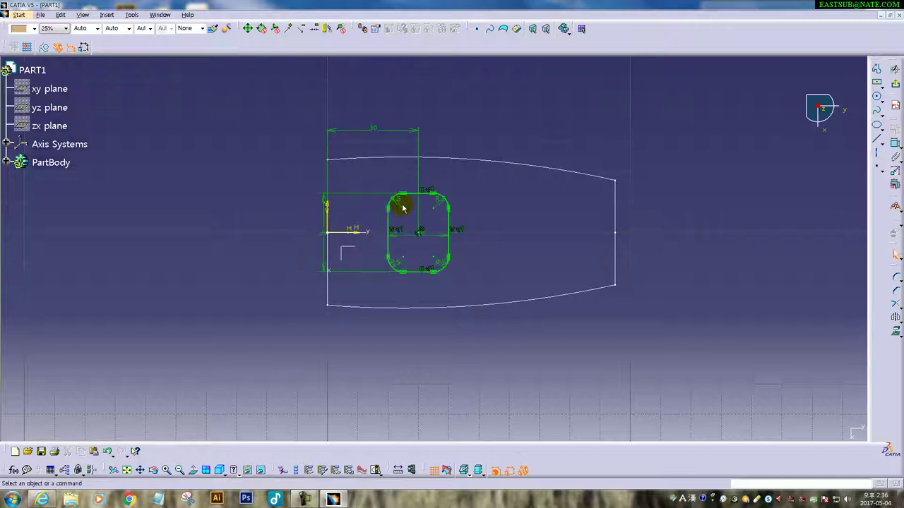
{"action": "left_click", "coordinate": [895, 69]}
{"action": "left_click", "coordinate": [501, 345]}
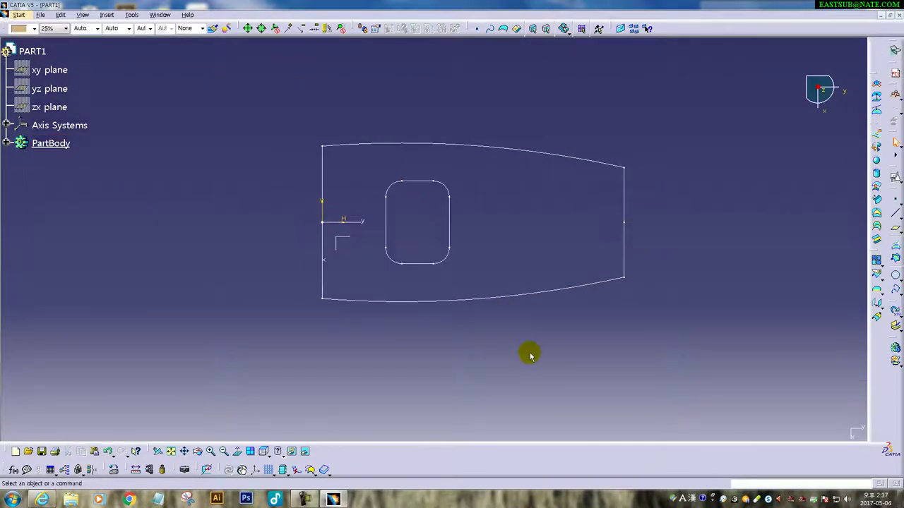
- Start a positioned sketch on the xy plane and draw a circle right of the rectangle
{"action": "left_click", "coordinate": [343, 237]}
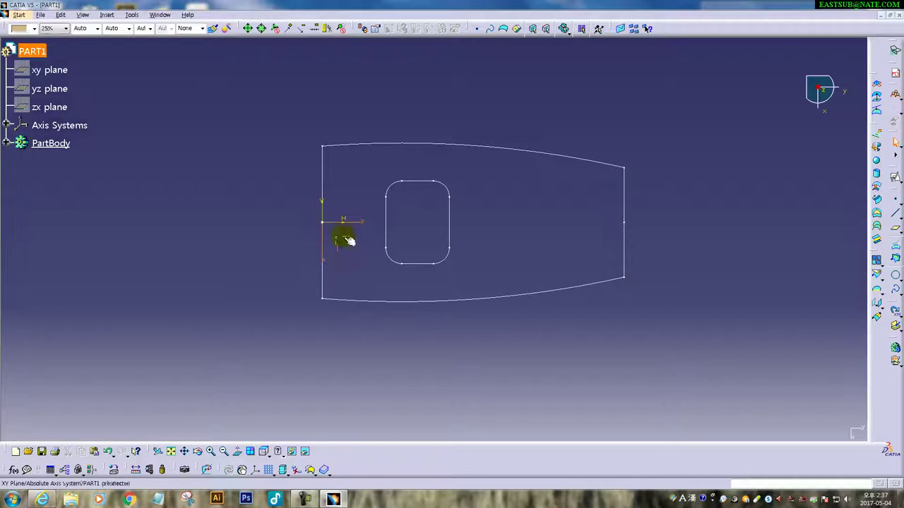
{"action": "left_click", "coordinate": [896, 175]}
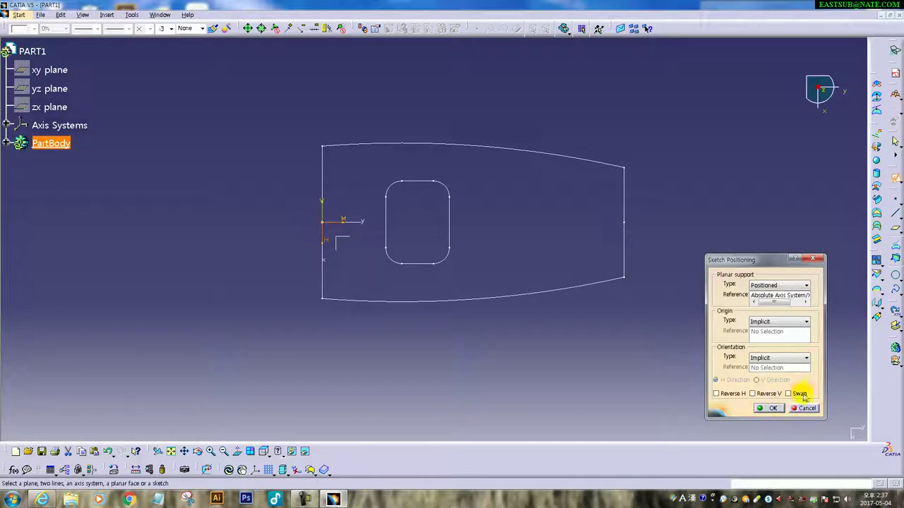
{"action": "left_click", "coordinate": [774, 409]}
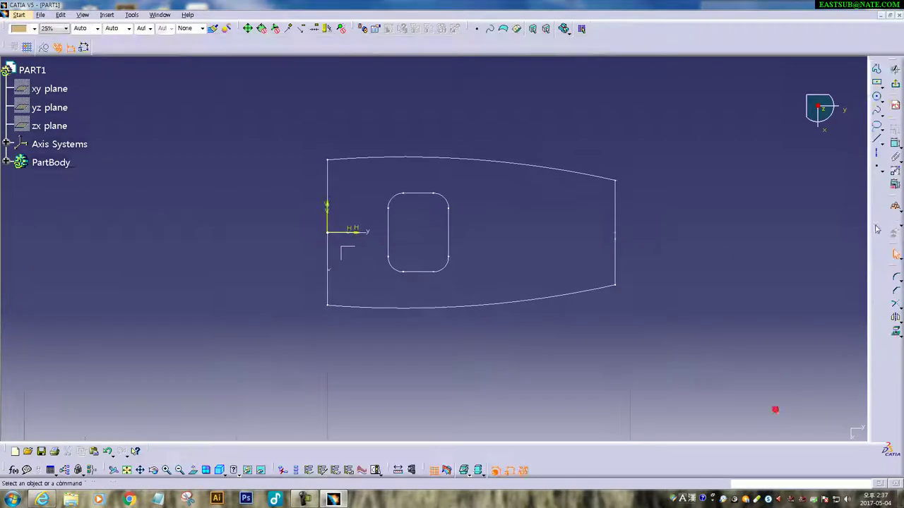
{"action": "left_click", "coordinate": [878, 97]}
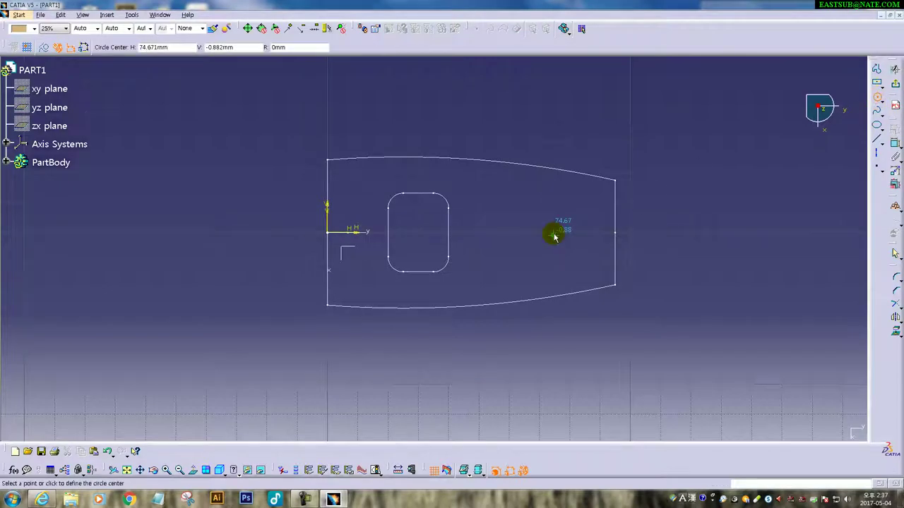
{"action": "left_click", "coordinate": [556, 229]}
{"action": "left_click", "coordinate": [565, 251]}
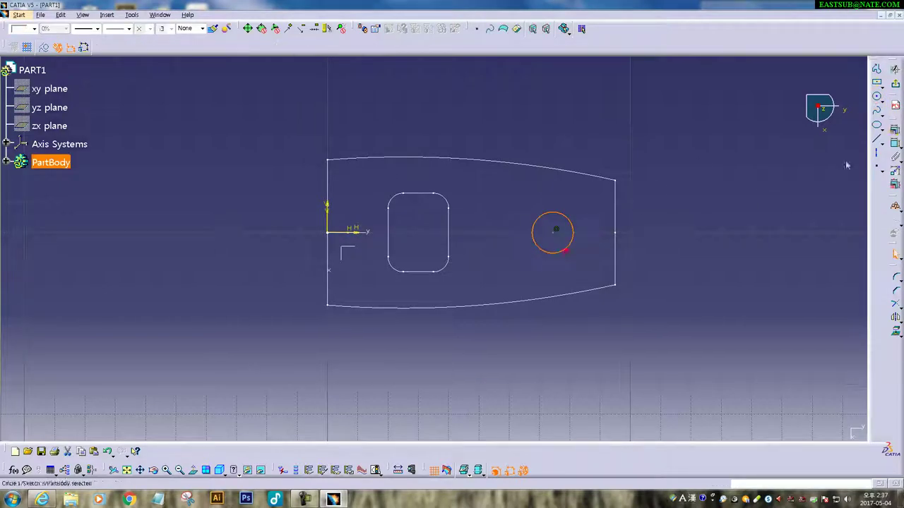
- Dimension the circle: diameter 13 and centre 80 mm from the V axis
{"action": "left_click", "coordinate": [895, 144]}
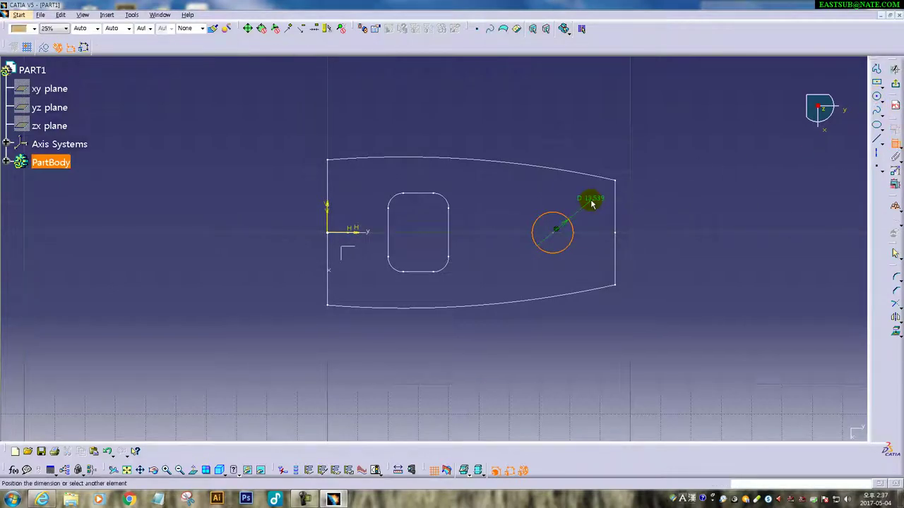
{"action": "left_click", "coordinate": [591, 203]}
{"action": "double_click", "coordinate": [591, 200]}
{"action": "type", "text": "13"}
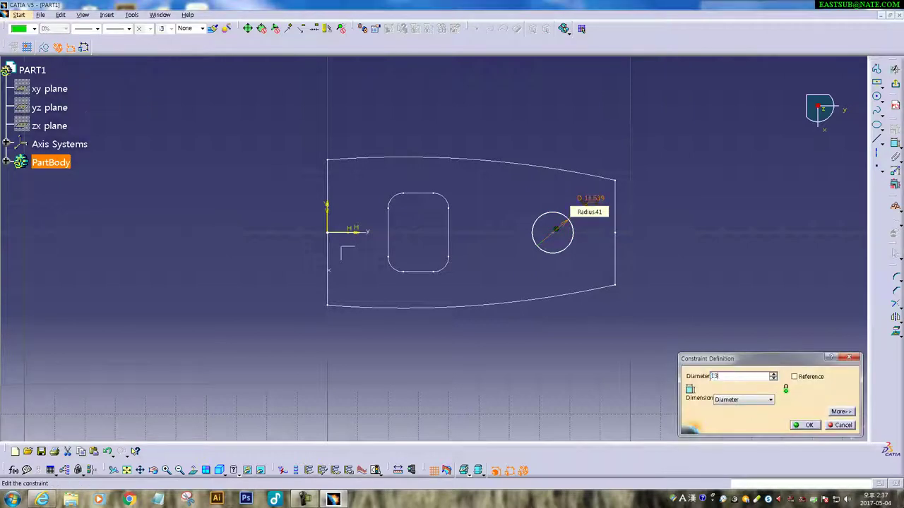
{"action": "key", "text": "Return"}
{"action": "left_click", "coordinate": [894, 144]}
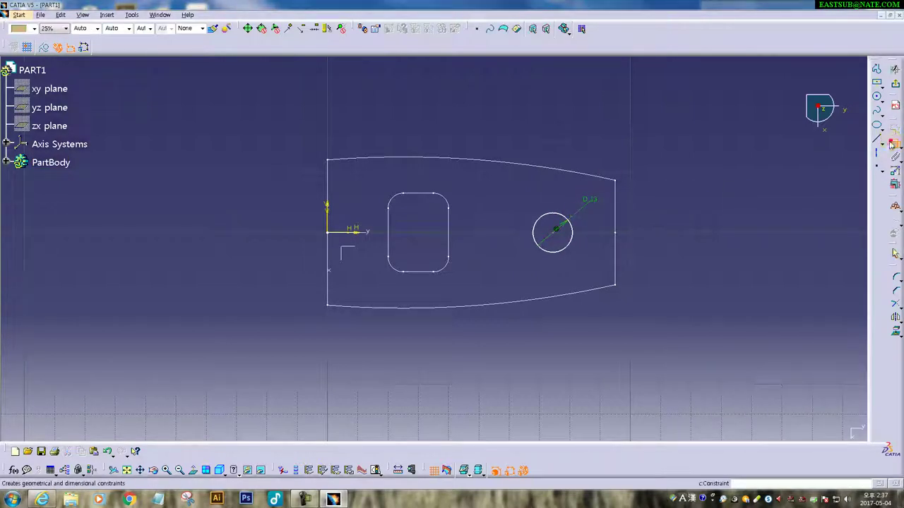
{"action": "left_click", "coordinate": [340, 233]}
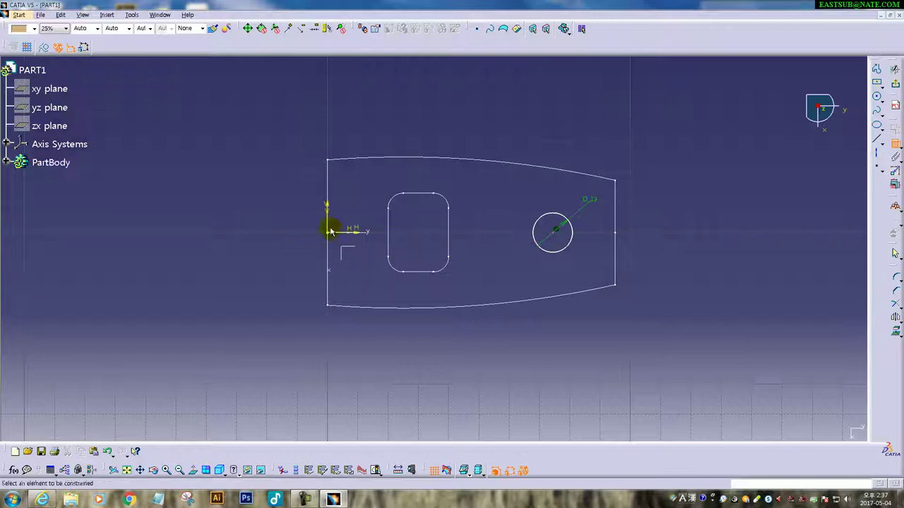
{"action": "left_click", "coordinate": [558, 236]}
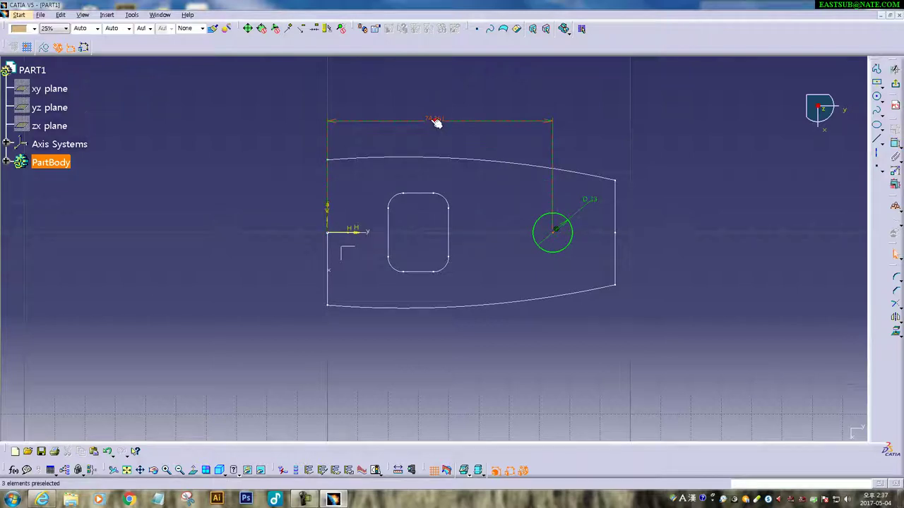
{"action": "double_click", "coordinate": [433, 121]}
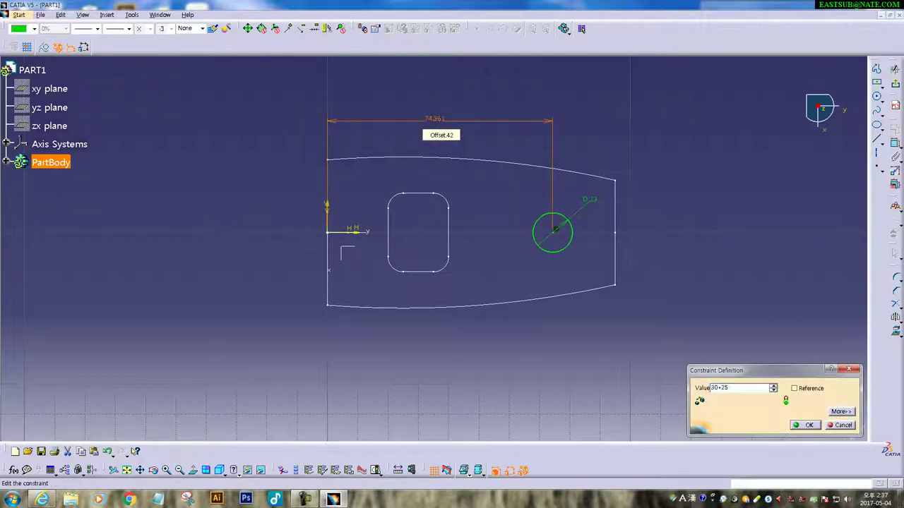
{"action": "type", "text": "30+25+10+15"}
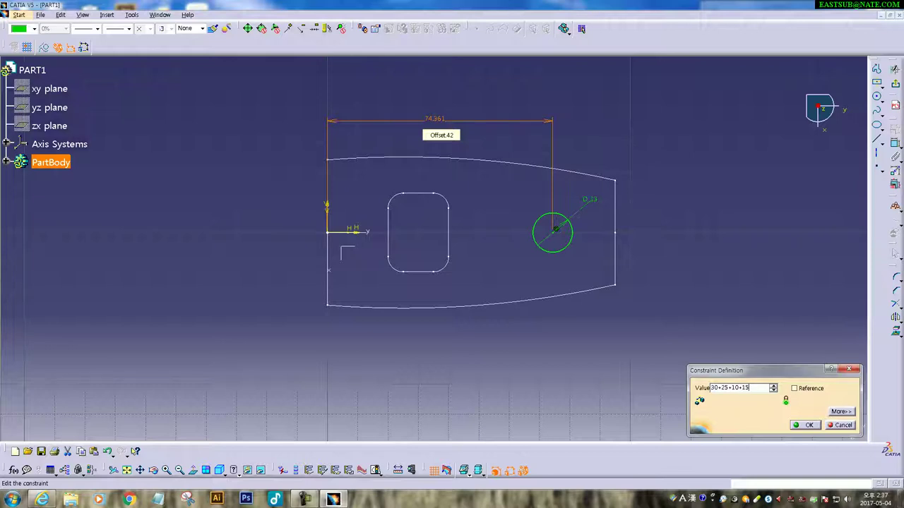
{"action": "key", "text": "Return"}
{"action": "left_click", "coordinate": [713, 171]}
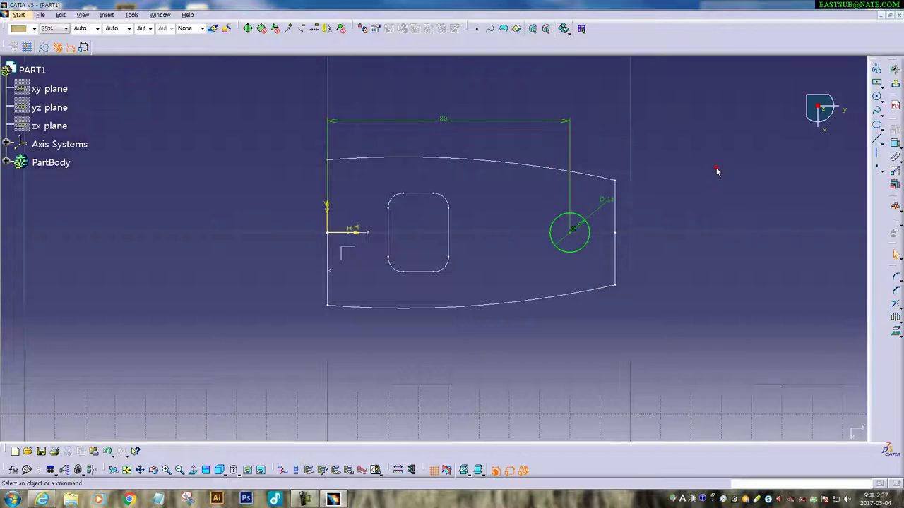
- Start a new positioned sketch and draw an ellipse right of the square opening
{"action": "left_click", "coordinate": [895, 85]}
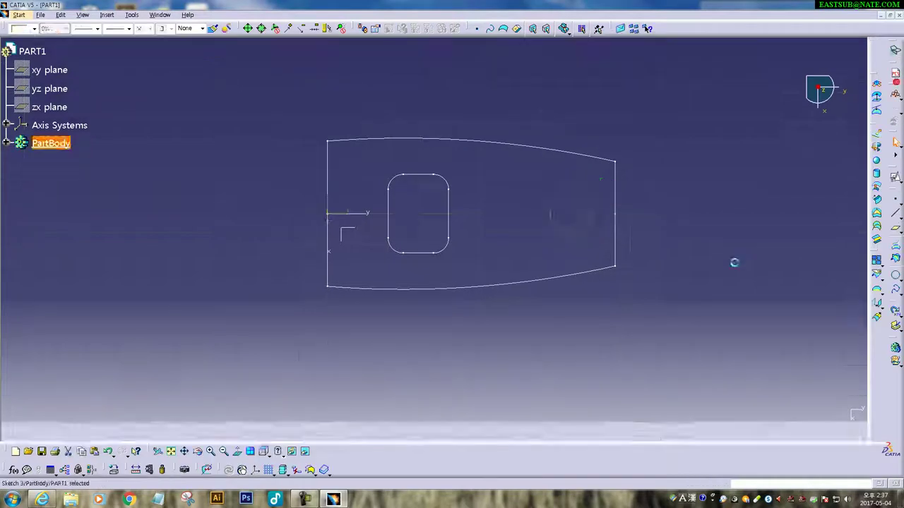
{"action": "left_click", "coordinate": [895, 92]}
{"action": "left_click", "coordinate": [345, 230]}
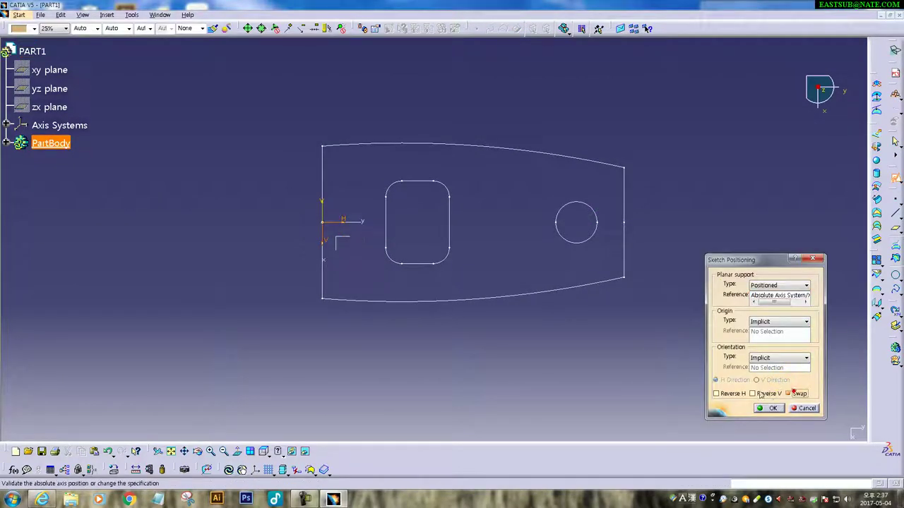
{"action": "left_click", "coordinate": [766, 409]}
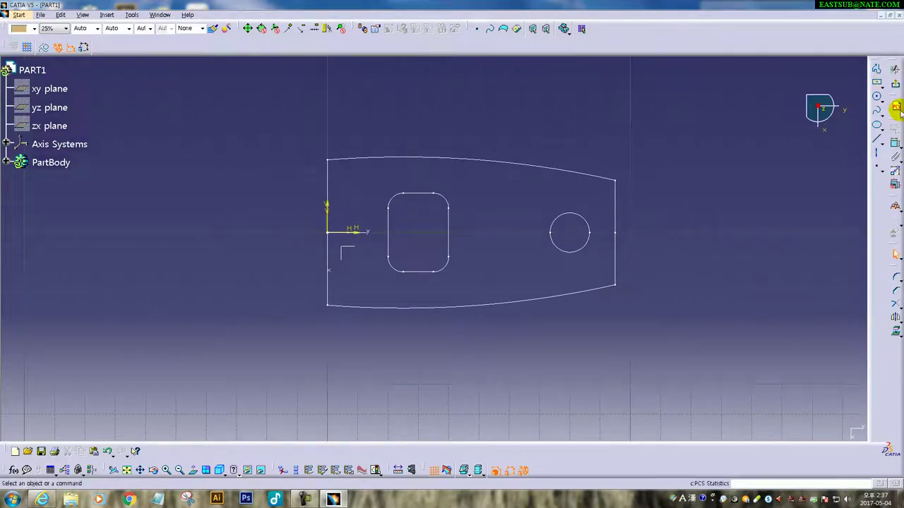
{"action": "left_click", "coordinate": [877, 127]}
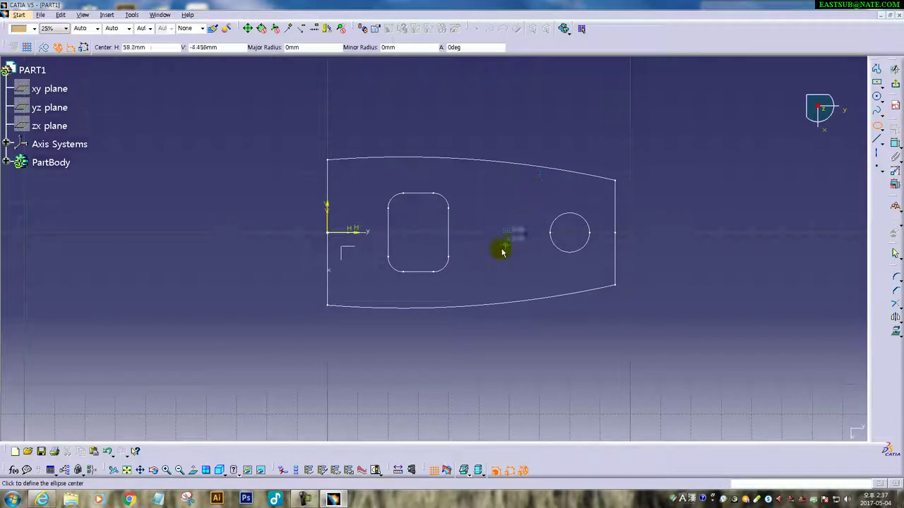
{"action": "left_click", "coordinate": [480, 256]}
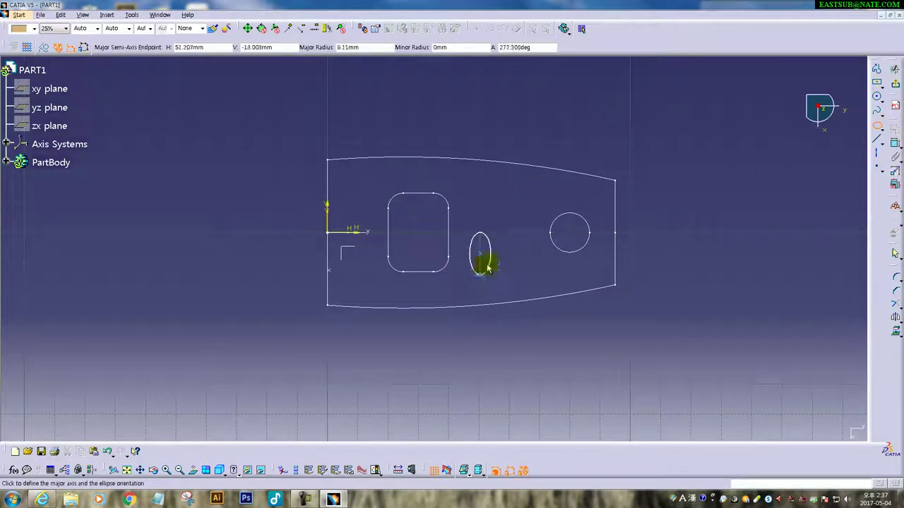
{"action": "left_click", "coordinate": [492, 256]}
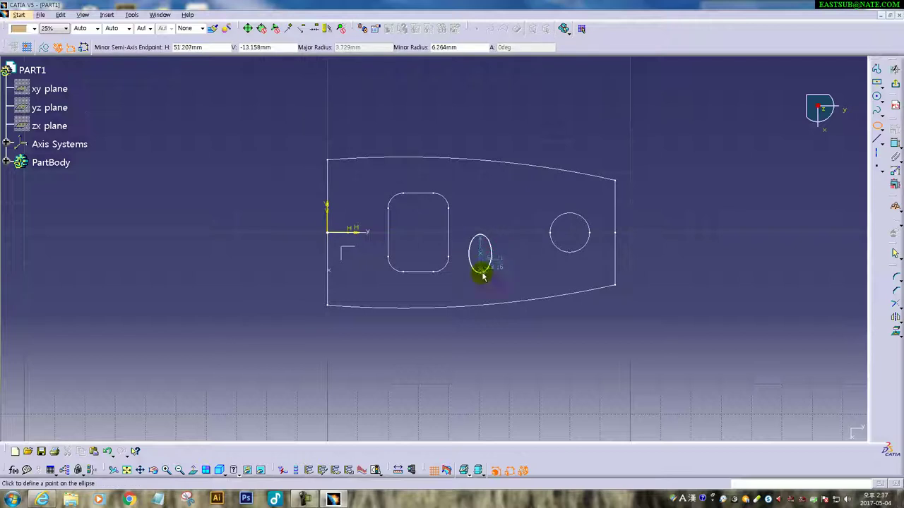
{"action": "left_click", "coordinate": [480, 277]}
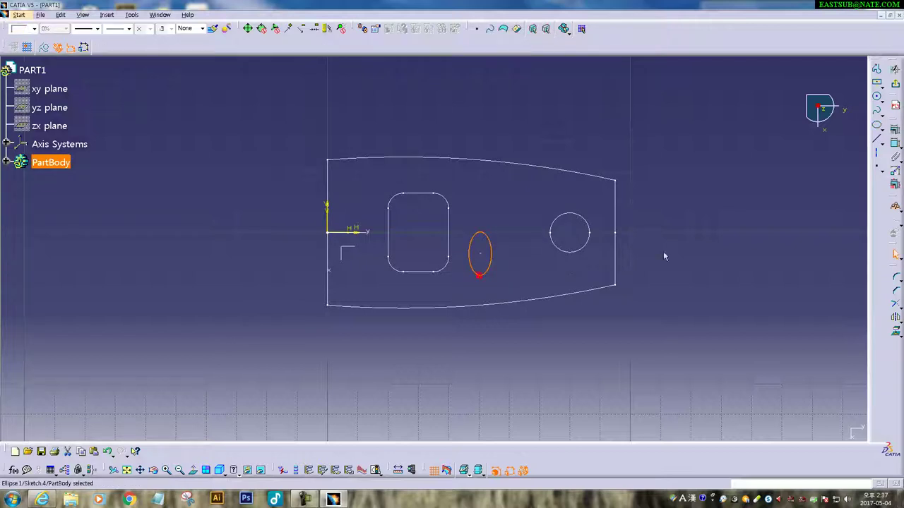
- Fix the ellipse's axis orientation and add its width and height dimensions
{"action": "left_click", "coordinate": [896, 145]}
{"action": "right_click", "coordinate": [506, 243]}
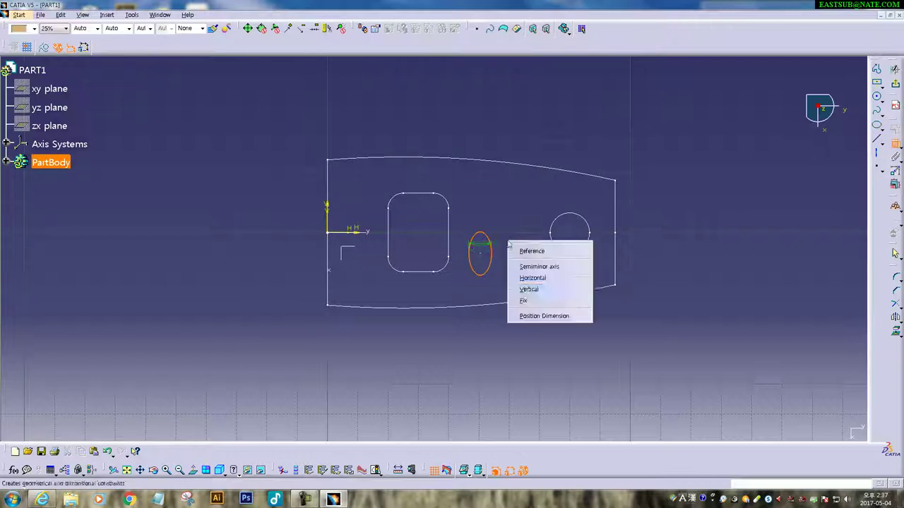
{"action": "left_click", "coordinate": [541, 279]}
{"action": "left_click", "coordinate": [492, 253]}
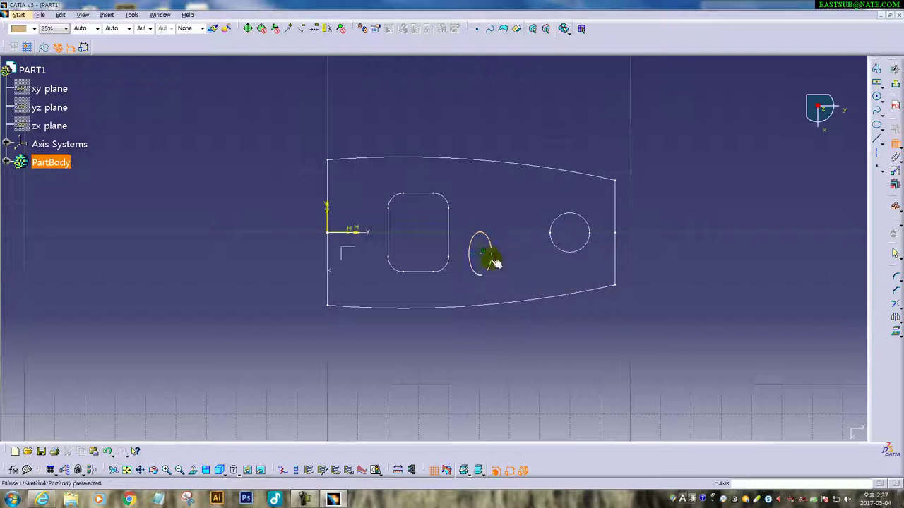
{"action": "left_click", "coordinate": [481, 204]}
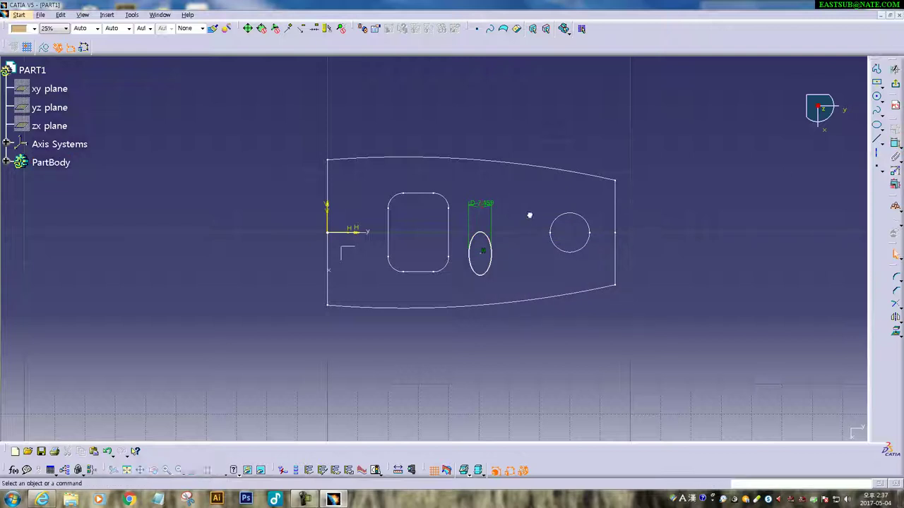
{"action": "left_click", "coordinate": [491, 259]}
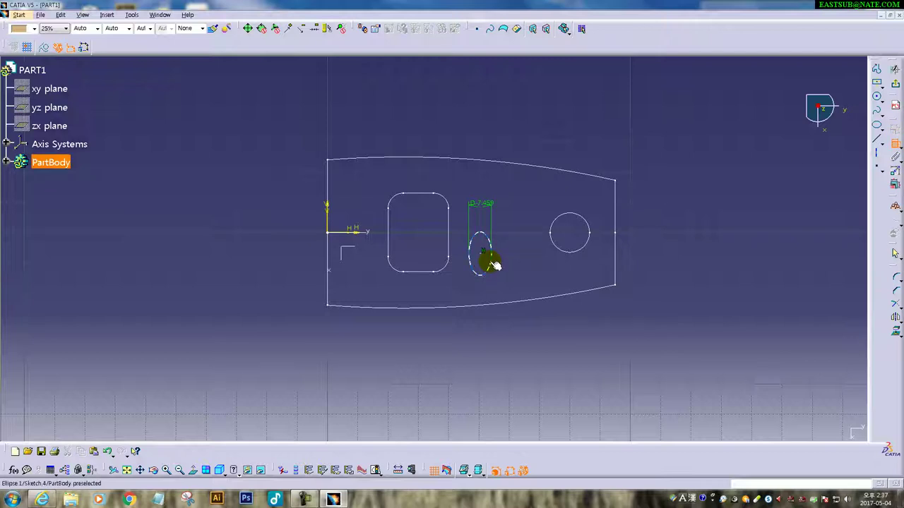
{"action": "right_click", "coordinate": [515, 245]}
{"action": "left_click", "coordinate": [530, 271]}
{"action": "left_click", "coordinate": [517, 260]}
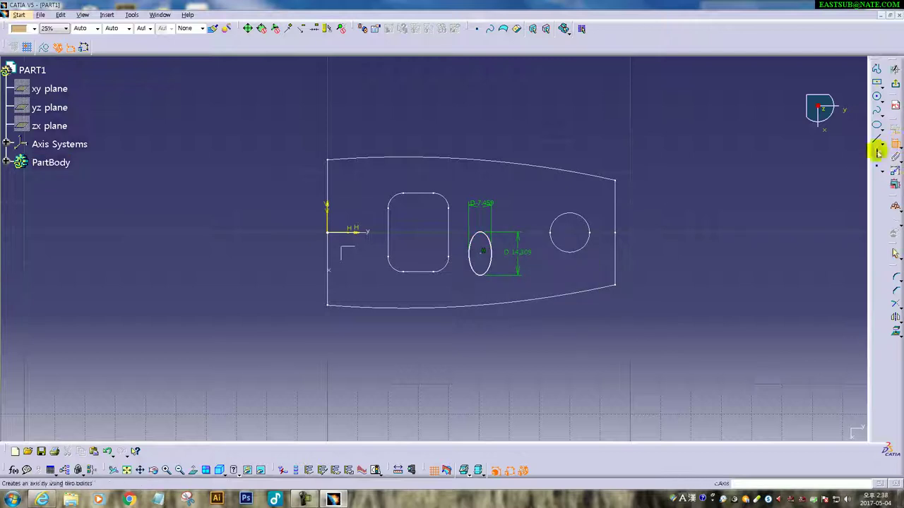
- Dimension the ellipse 55 mm from the vertical axis
{"action": "left_click", "coordinate": [329, 223]}
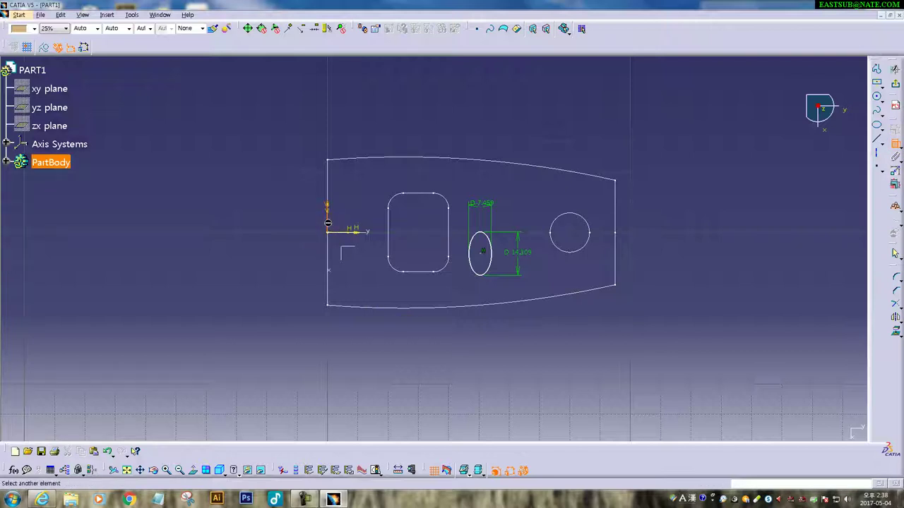
{"action": "left_click", "coordinate": [484, 272]}
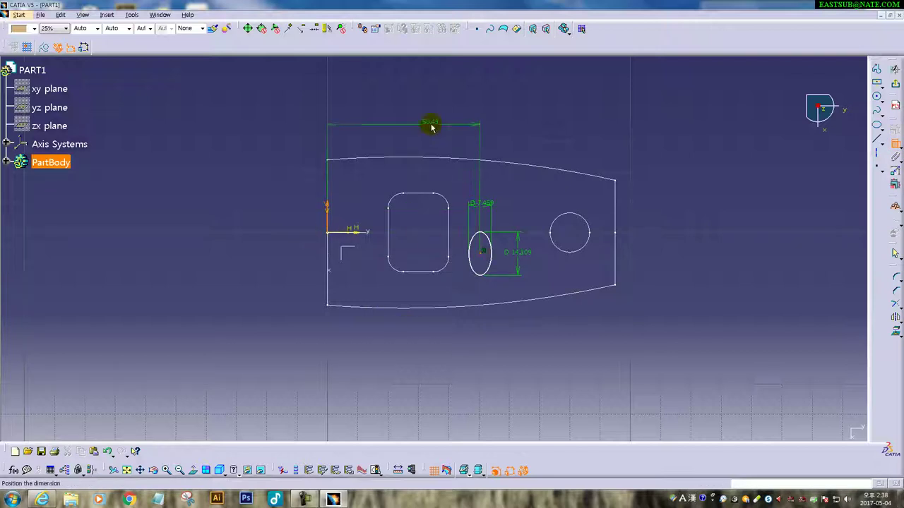
{"action": "left_click", "coordinate": [430, 127]}
{"action": "double_click", "coordinate": [436, 124]}
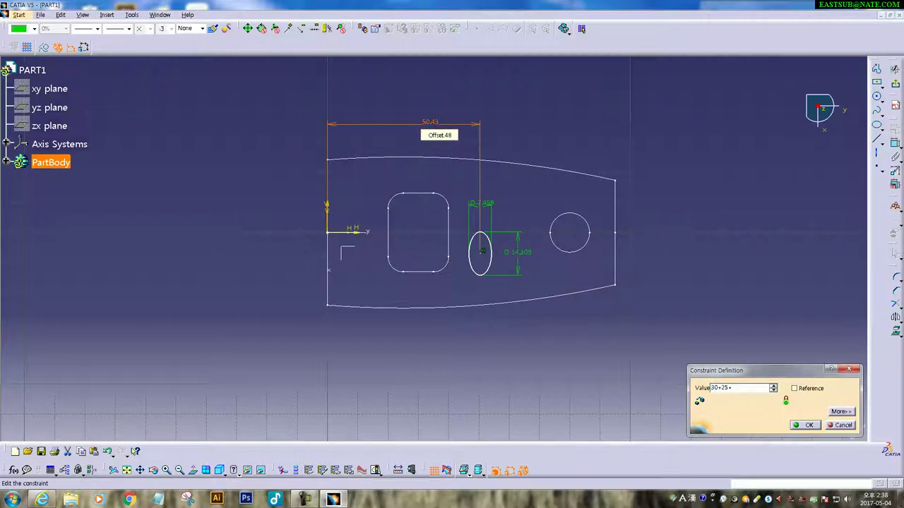
{"action": "left_click", "coordinate": [438, 123]}
{"action": "left_click", "coordinate": [842, 424]}
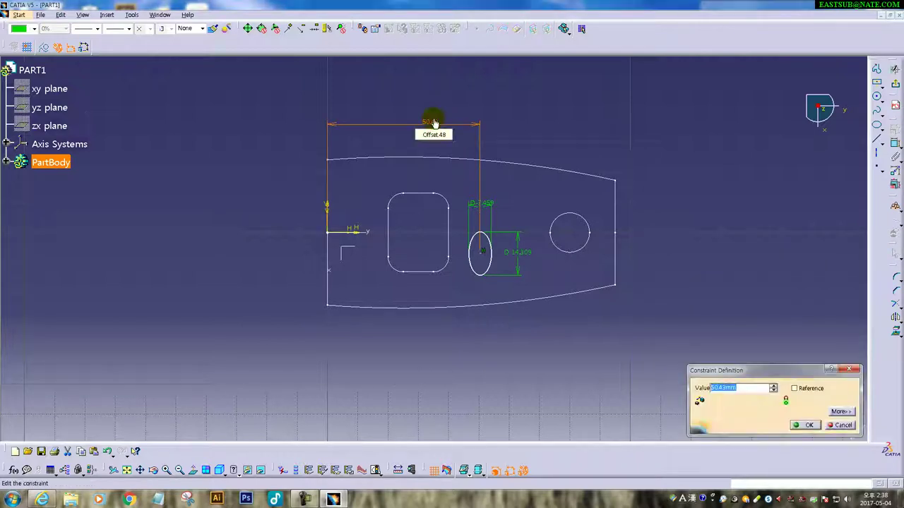
{"action": "type", "text": "25"}
{"action": "key", "text": "Return"}
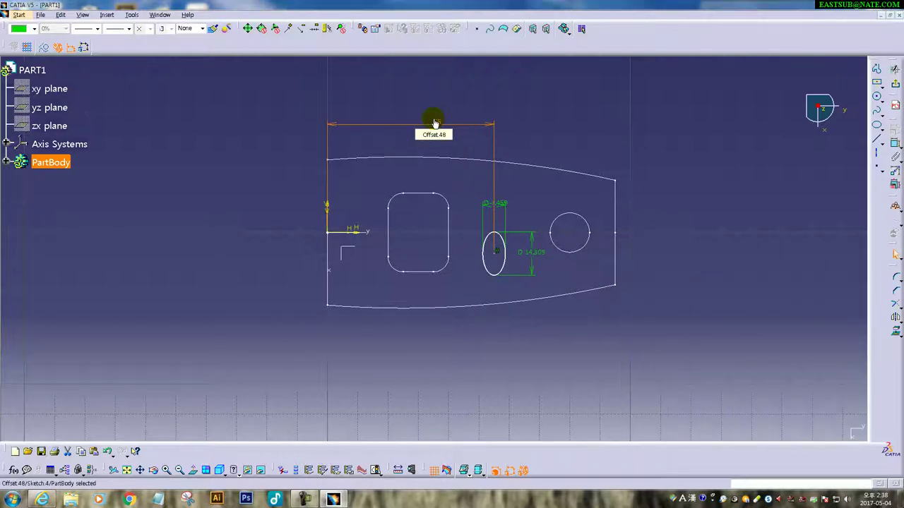
{"action": "left_click", "coordinate": [829, 223]}
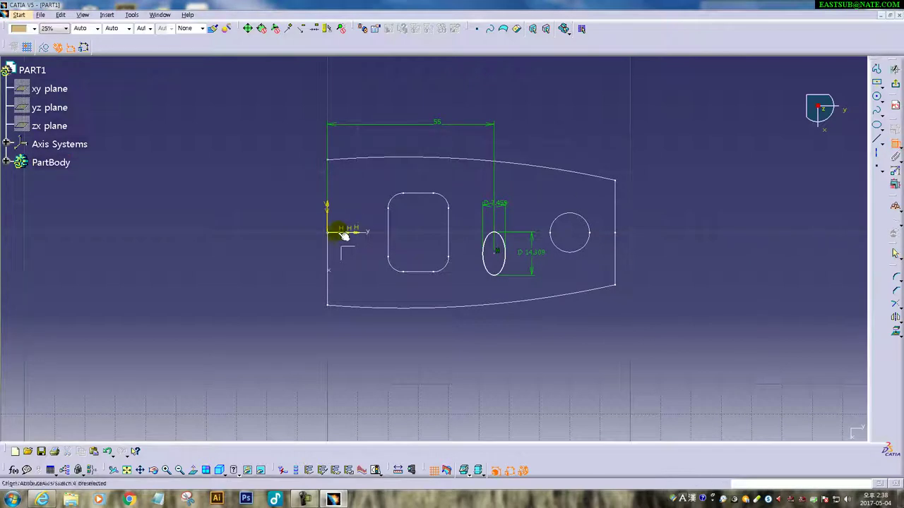
- Dimension the ellipse 8 mm from the horizontal axis
{"action": "left_click", "coordinate": [346, 232]}
{"action": "left_click", "coordinate": [494, 258]}
{"action": "double_click", "coordinate": [419, 244]}
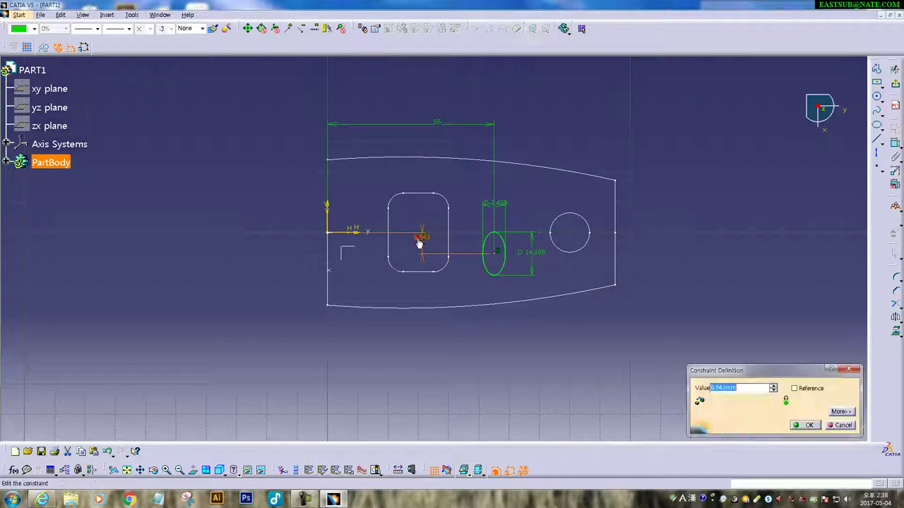
{"action": "type", "text": "8"}
{"action": "key", "text": "Return"}
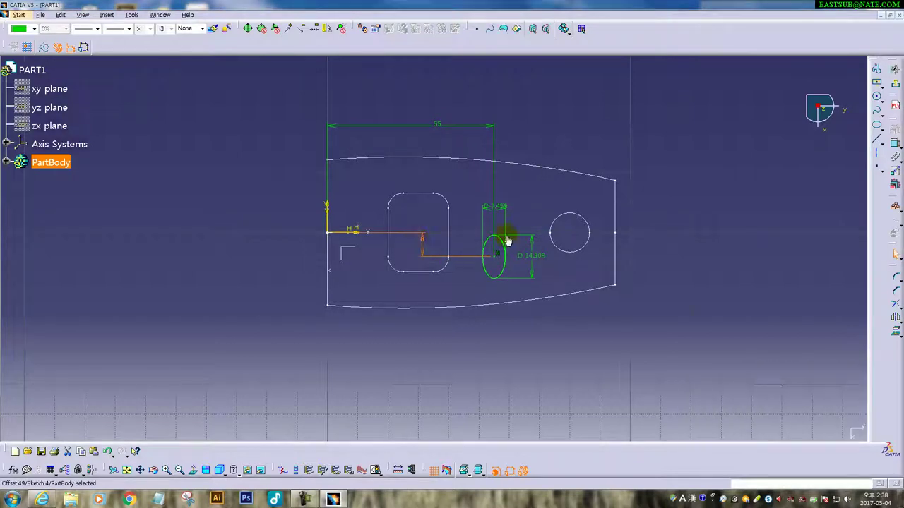
{"action": "left_click", "coordinate": [692, 314]}
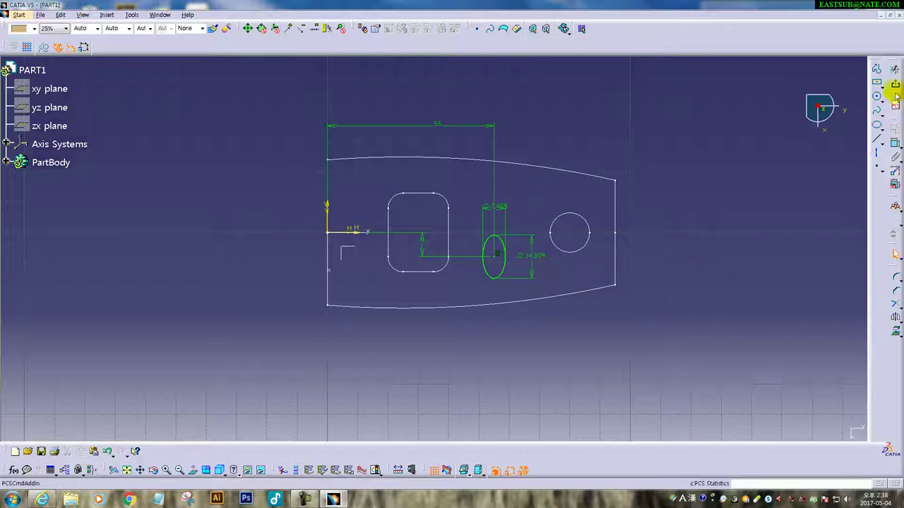
- Set the ellipse height to 10 mm and width to 6 mm
{"action": "double_click", "coordinate": [531, 255]}
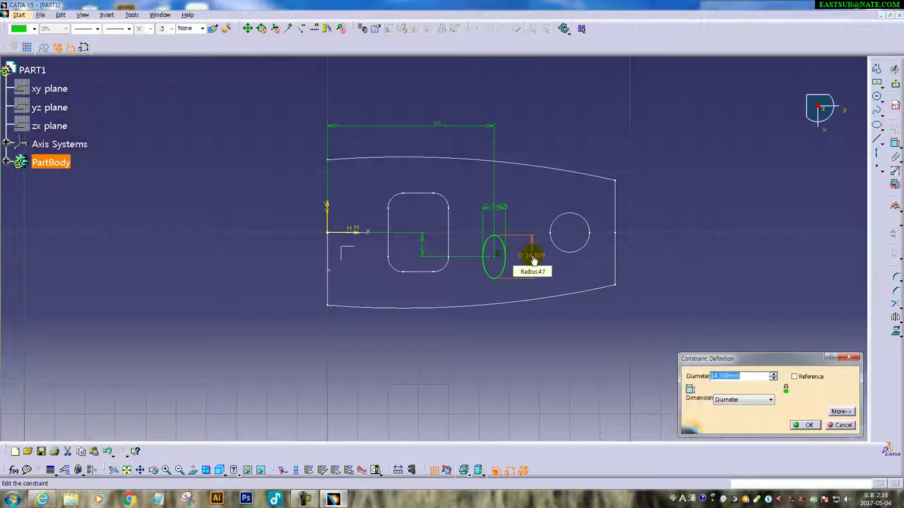
{"action": "type", "text": "10"}
{"action": "key", "text": "Return"}
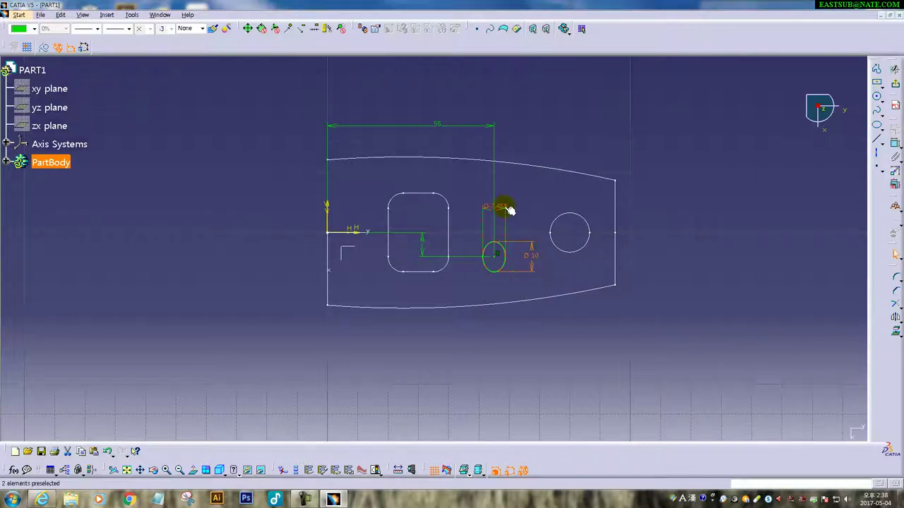
{"action": "double_click", "coordinate": [503, 207]}
{"action": "key", "text": "Return"}
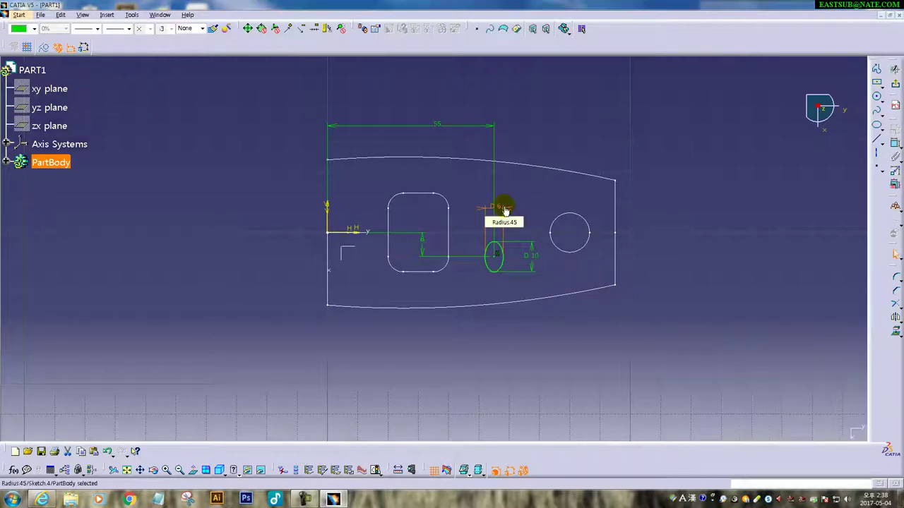
{"action": "left_click", "coordinate": [711, 317]}
- Exit the sketch, switch to a standard edge-on view, and start a new positioned sketch
{"action": "left_click", "coordinate": [895, 86]}
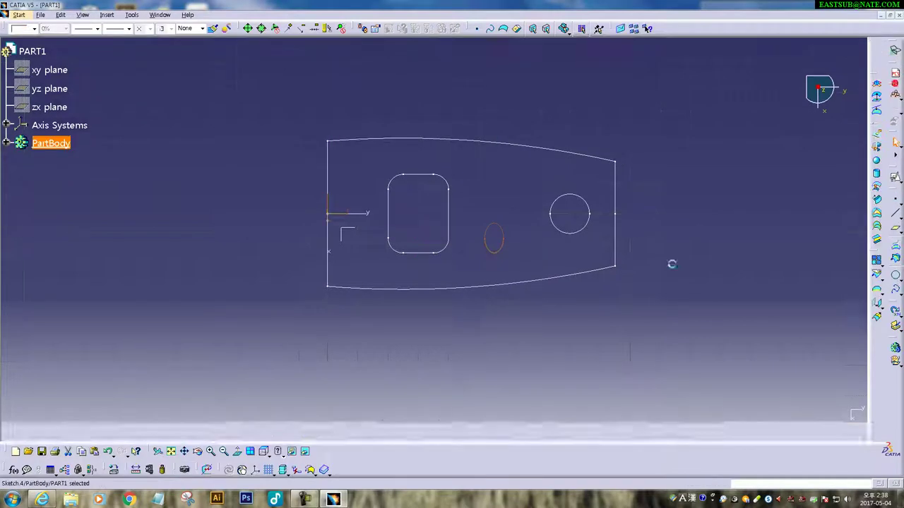
{"action": "left_click", "coordinate": [269, 454]}
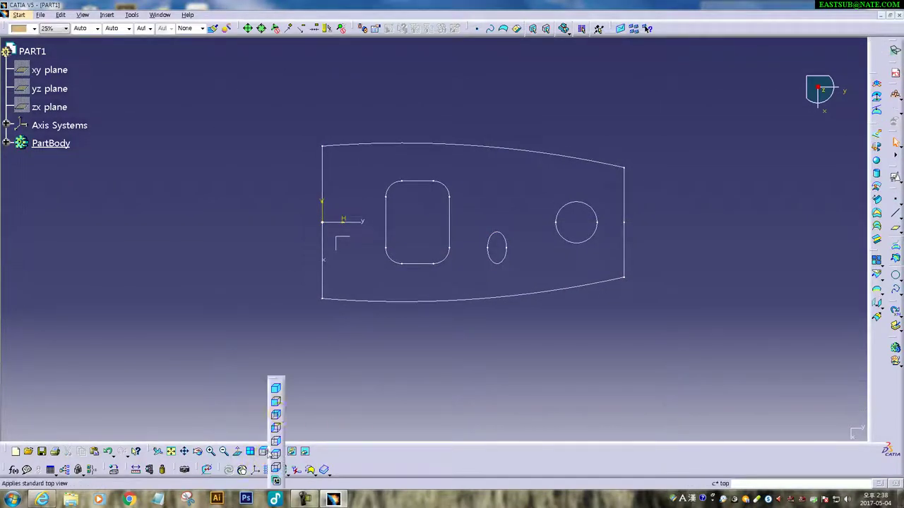
{"action": "left_click", "coordinate": [277, 408]}
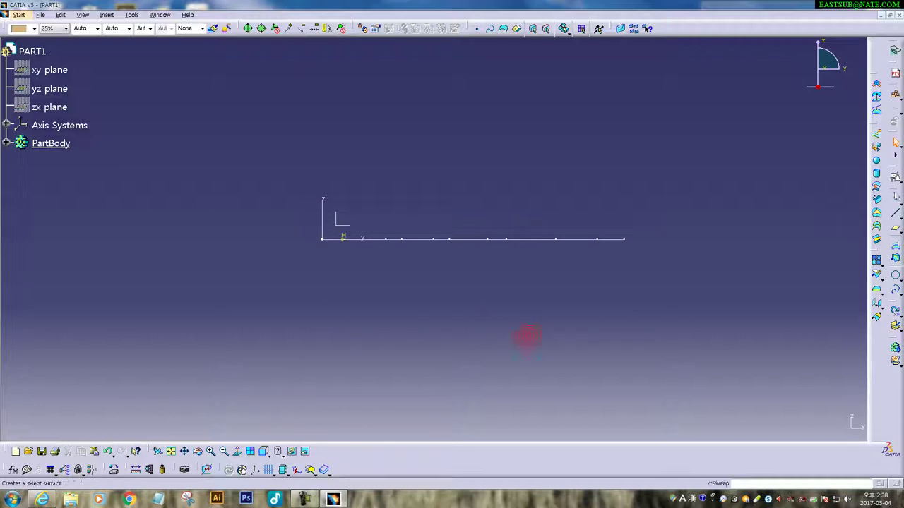
{"action": "left_click", "coordinate": [896, 177]}
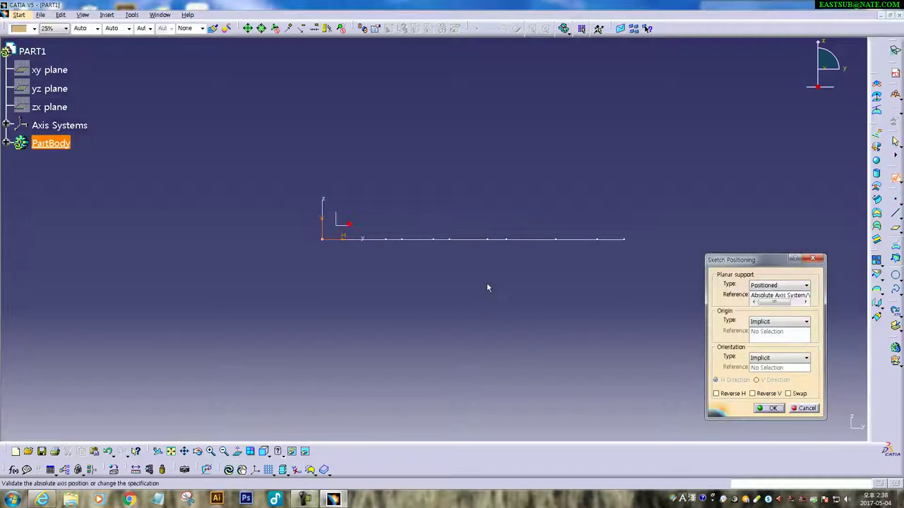
{"action": "left_click", "coordinate": [772, 408]}
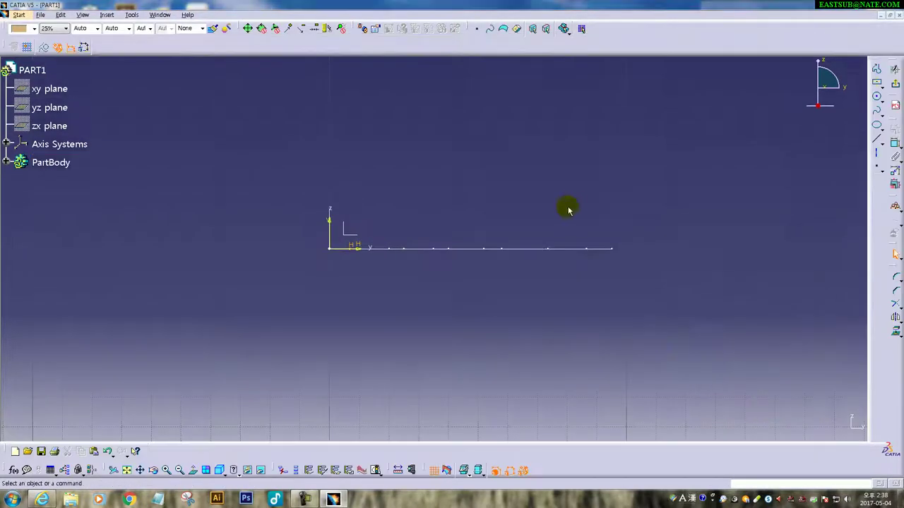
- Draw a slanted line, three-point arc and line from the origin back to the H axis
{"action": "left_click", "coordinate": [876, 70]}
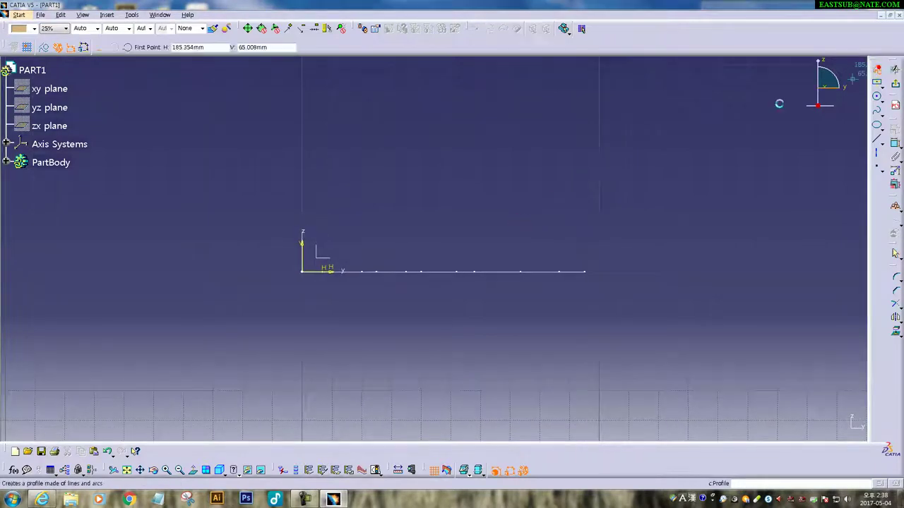
{"action": "left_click", "coordinate": [303, 273]}
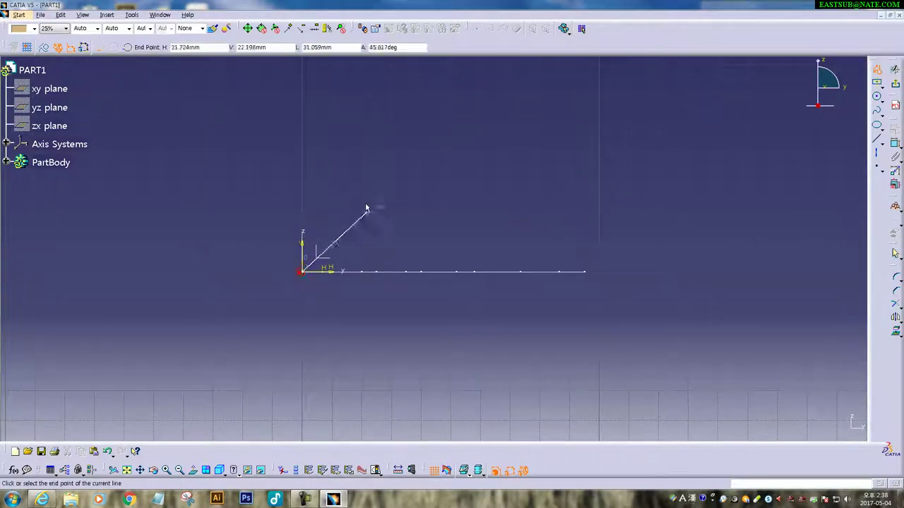
{"action": "left_click", "coordinate": [329, 199]}
{"action": "left_click", "coordinate": [128, 49]}
{"action": "left_click", "coordinate": [468, 183]}
{"action": "left_click", "coordinate": [570, 216]}
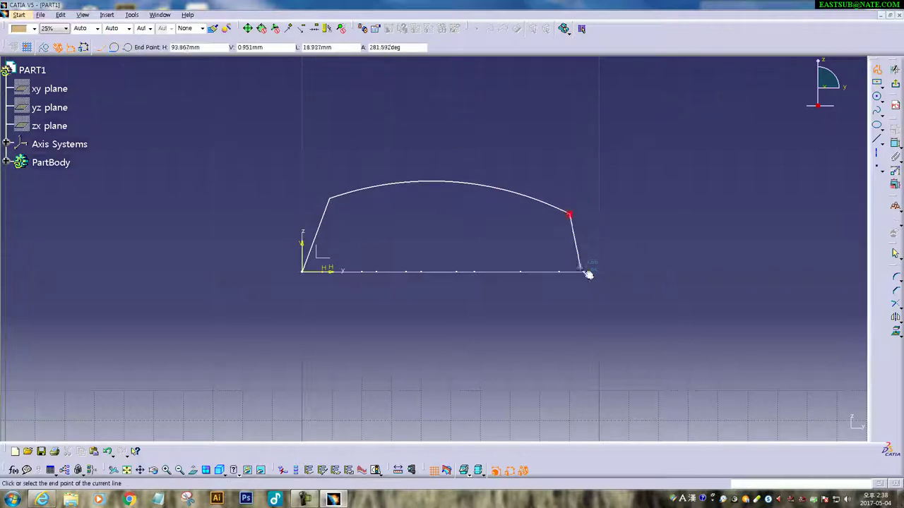
{"action": "left_click", "coordinate": [580, 273]}
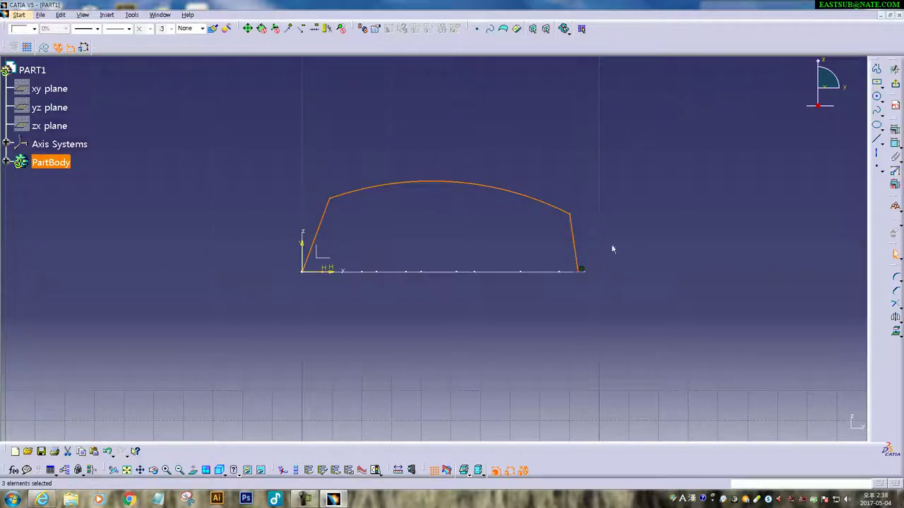
{"action": "left_click", "coordinate": [896, 145]}
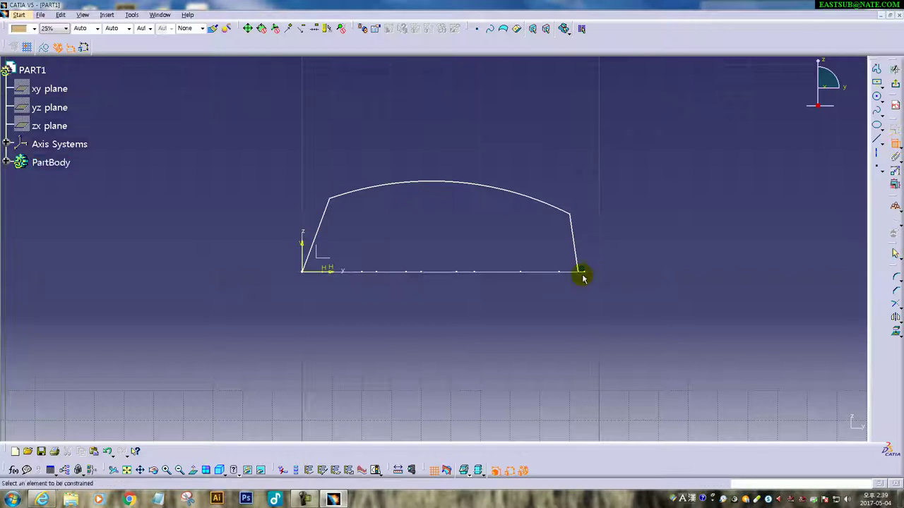
- Set the left side angle to 5° and the right side angle to 85°
{"action": "right_click", "coordinate": [592, 305]}
{"action": "left_click", "coordinate": [632, 360]}
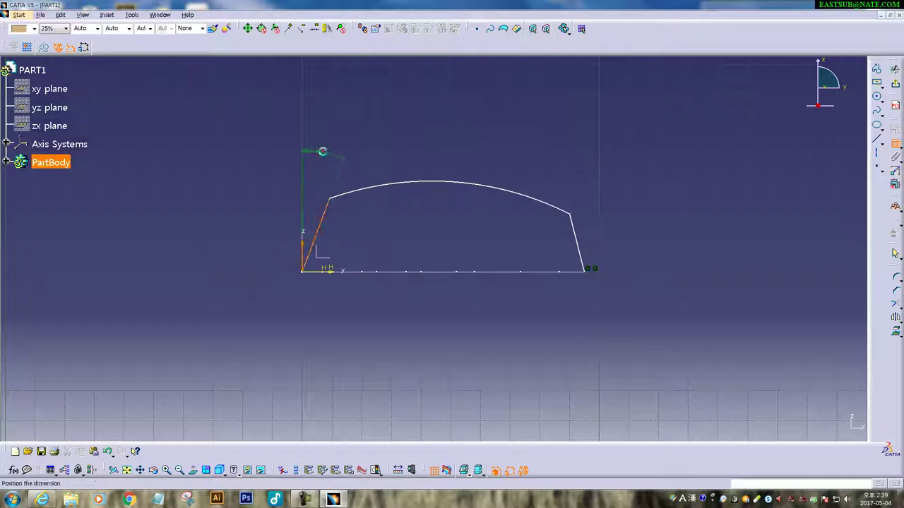
{"action": "left_click", "coordinate": [323, 152]}
{"action": "double_click", "coordinate": [322, 151]}
{"action": "key", "text": "Return"}
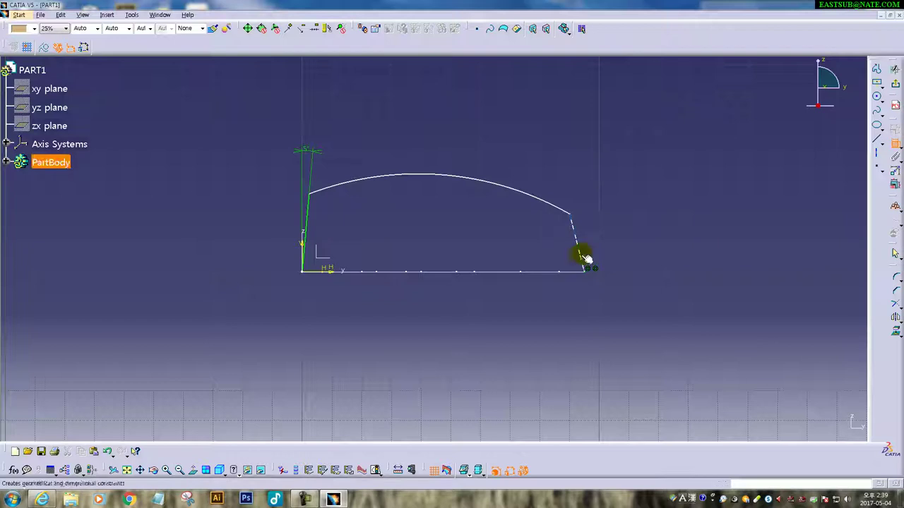
{"action": "left_click", "coordinate": [551, 244]}
{"action": "double_click", "coordinate": [547, 240]}
{"action": "type", "text": "85"}
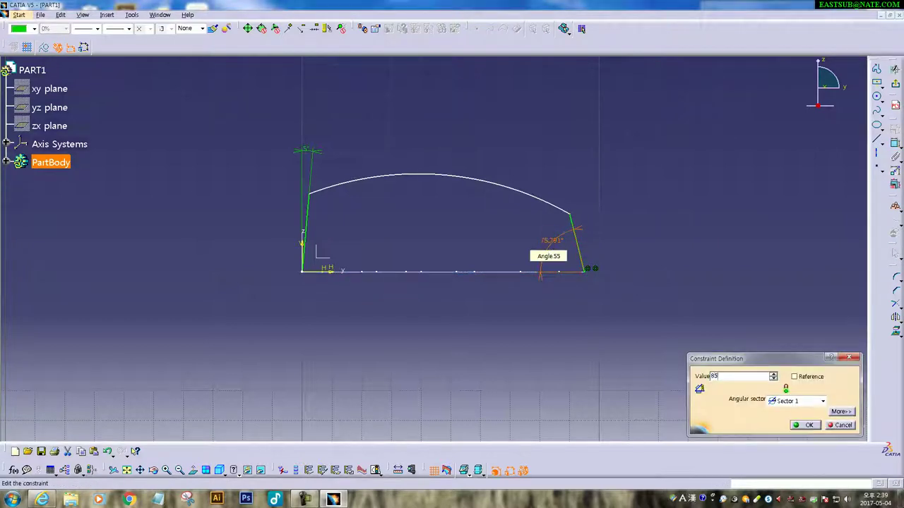
{"action": "key", "text": "Return"}
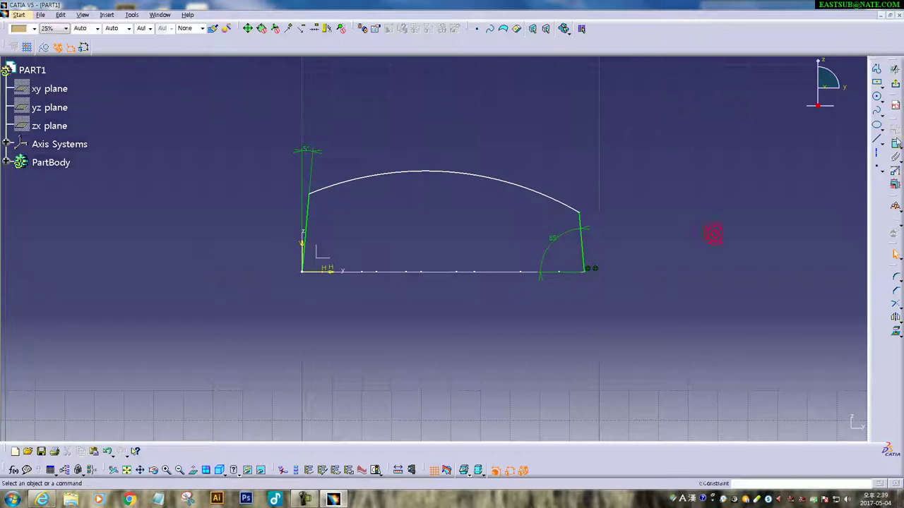
- Add vertical height dimensions to both sides and a radius dimension to the arc
{"action": "left_click", "coordinate": [583, 254]}
{"action": "right_click", "coordinate": [638, 232]}
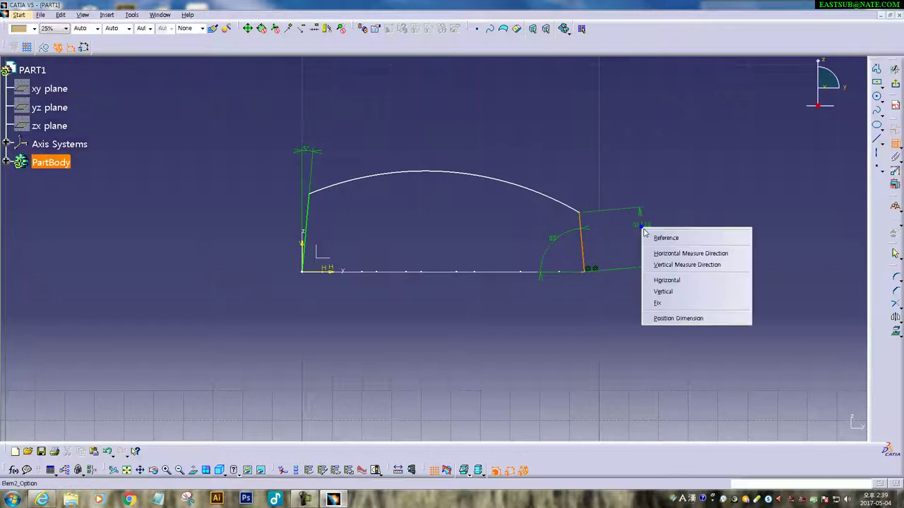
{"action": "left_click", "coordinate": [666, 263]}
{"action": "left_click", "coordinate": [648, 243]}
{"action": "left_click", "coordinate": [896, 143]}
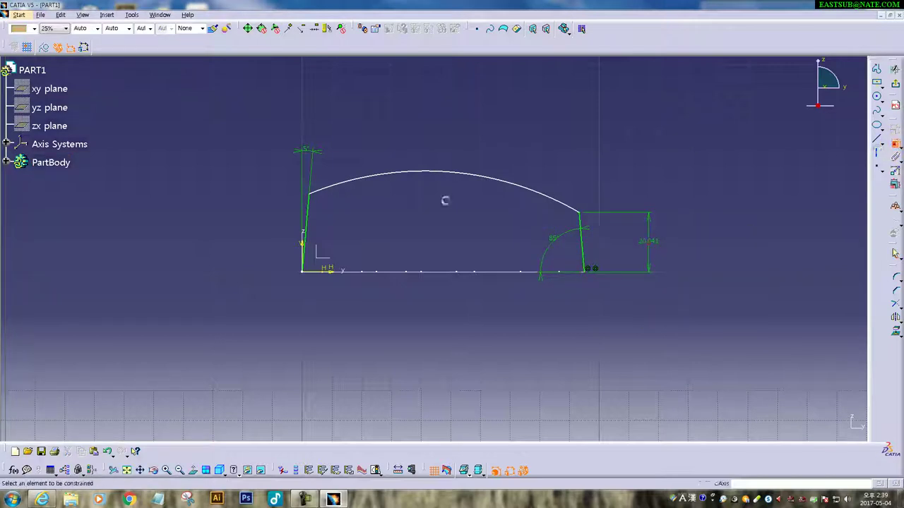
{"action": "right_click", "coordinate": [249, 214]}
{"action": "left_click", "coordinate": [301, 247]}
{"action": "left_click", "coordinate": [259, 237]}
{"action": "left_click", "coordinate": [899, 144]}
{"action": "left_click", "coordinate": [878, 150]}
{"action": "left_click", "coordinate": [472, 177]}
{"action": "left_click", "coordinate": [487, 144]}
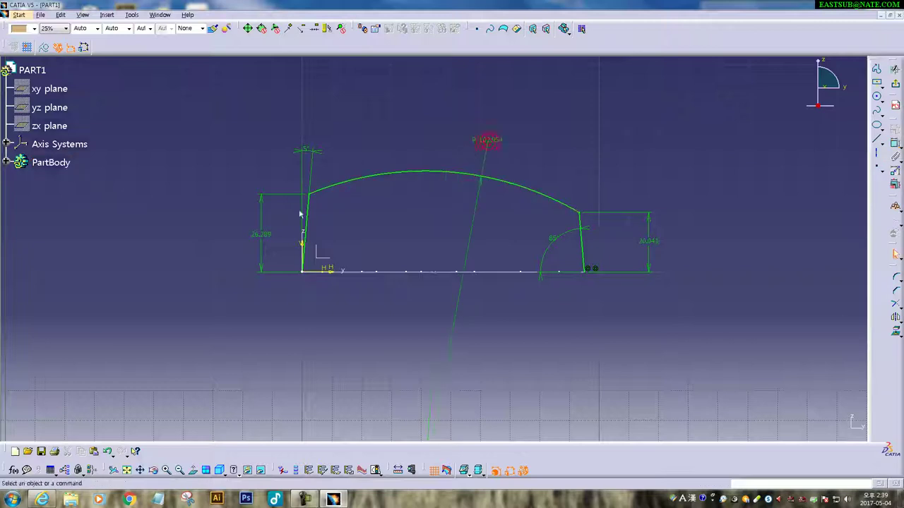
- Set the left height to 25, right height to 17, and arc radius to 300
{"action": "double_click", "coordinate": [259, 237]}
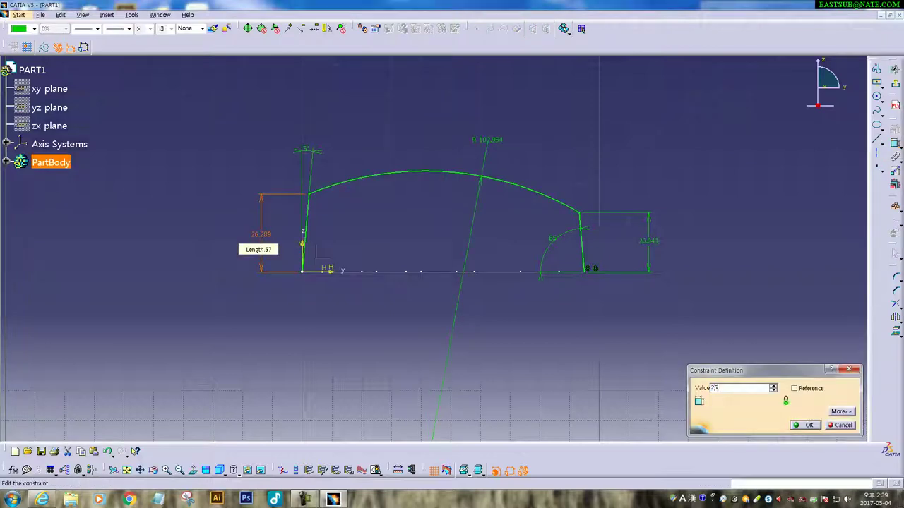
{"action": "key", "text": "Return"}
{"action": "double_click", "coordinate": [649, 241]}
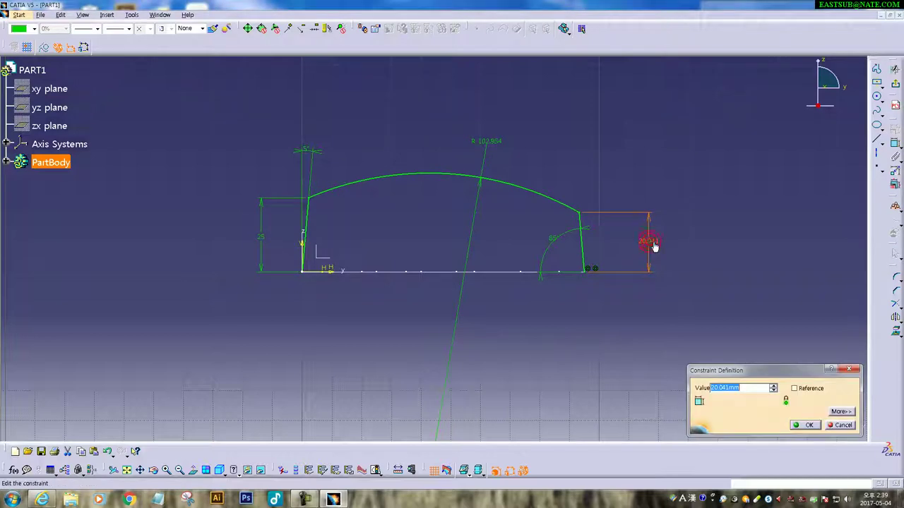
{"action": "type", "text": "17"}
{"action": "key", "text": "Return"}
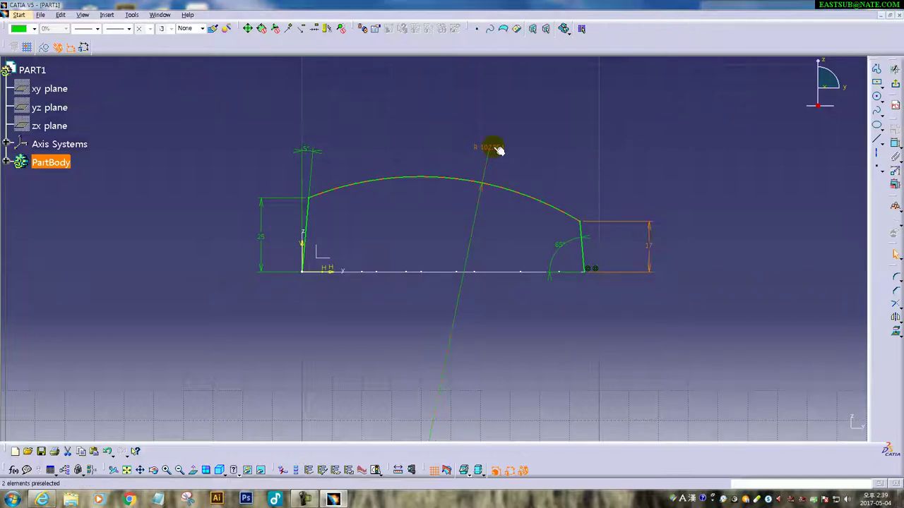
{"action": "double_click", "coordinate": [497, 149]}
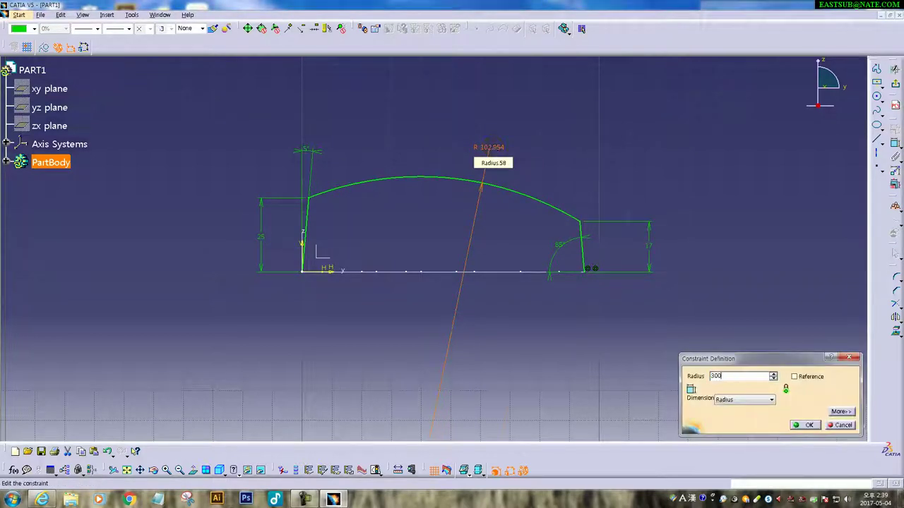
{"action": "key", "text": "Return"}
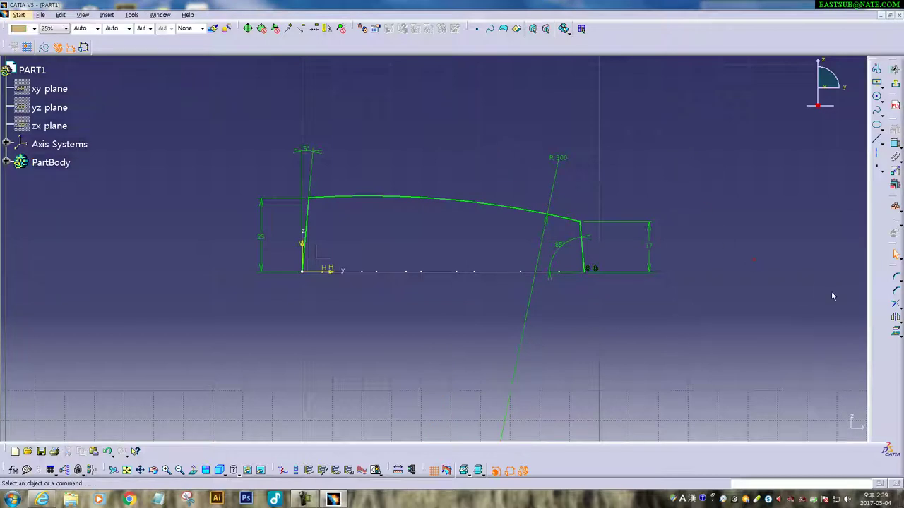
- Trim the arc so it extends past both the right and left side lines
{"action": "left_click", "coordinate": [895, 304]}
{"action": "left_click", "coordinate": [562, 216]}
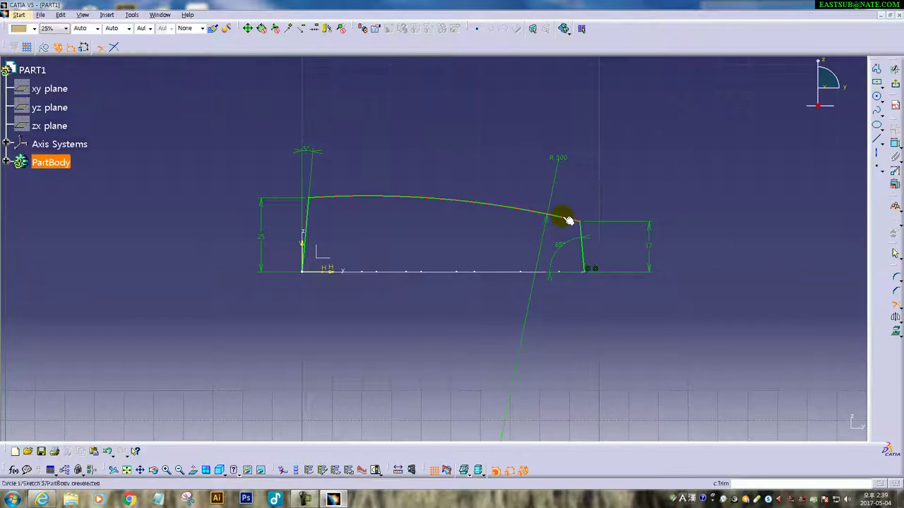
{"action": "left_click", "coordinate": [614, 246]}
{"action": "left_click", "coordinate": [893, 304]}
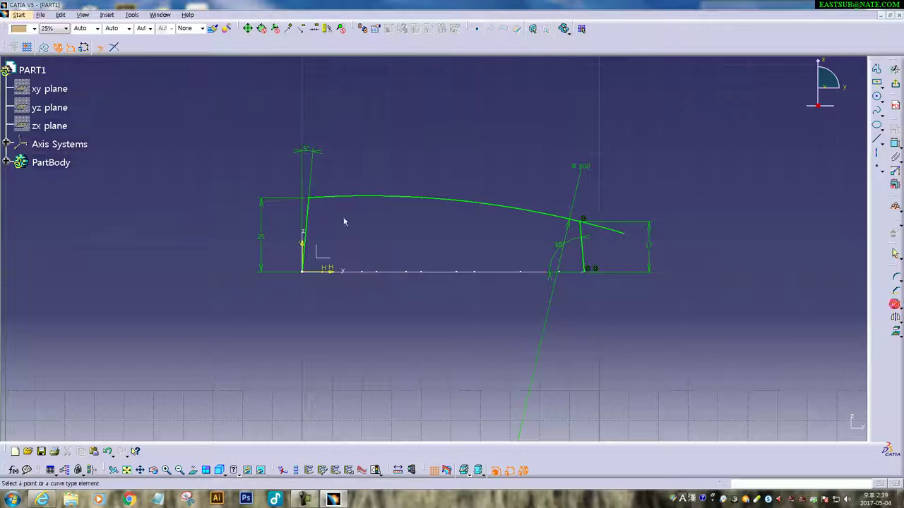
{"action": "left_click", "coordinate": [325, 202]}
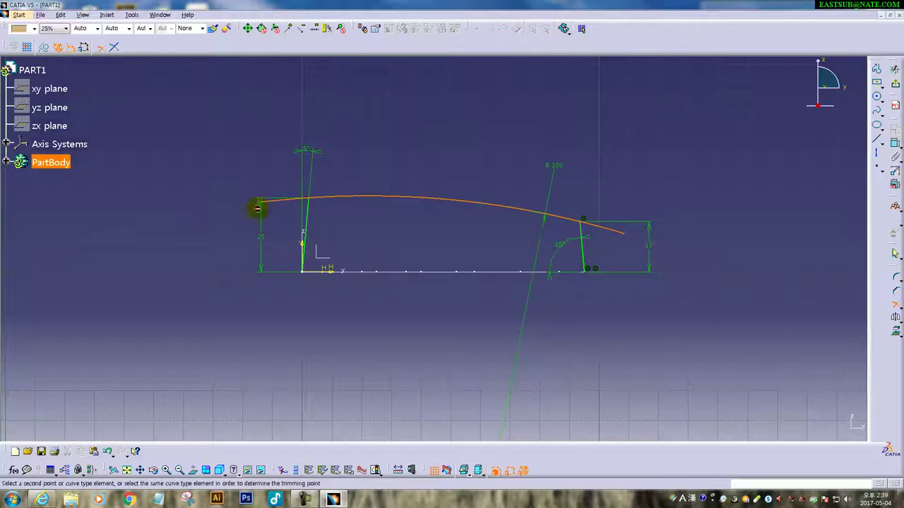
{"action": "left_click", "coordinate": [260, 206]}
- Convert the left and right side lines into construction elements
{"action": "right_click", "coordinate": [309, 212]}
{"action": "mouse_move", "coordinate": [351, 354]}
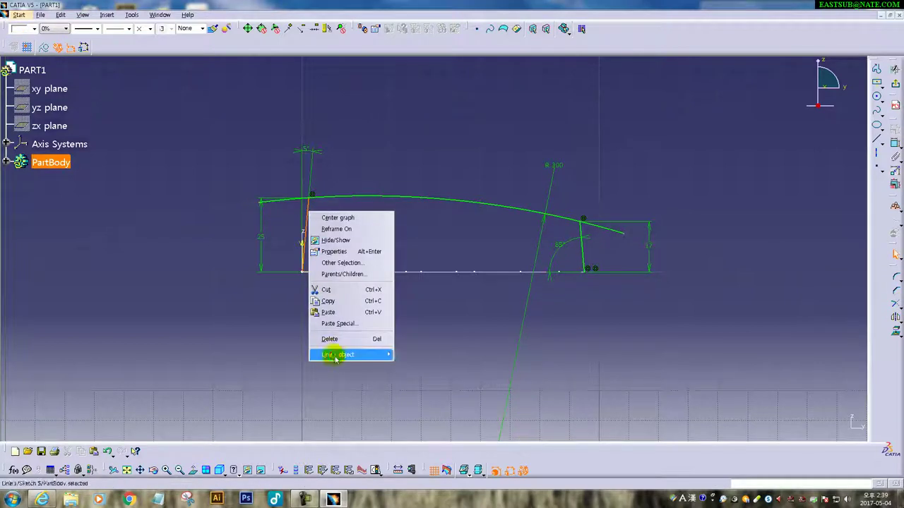
{"action": "left_click", "coordinate": [437, 468]}
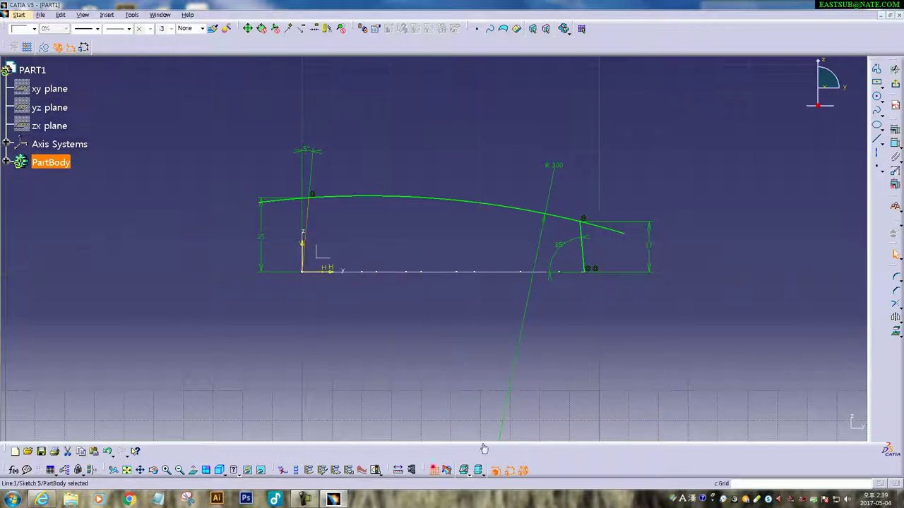
{"action": "right_click", "coordinate": [584, 246]}
{"action": "mouse_move", "coordinate": [610, 389]}
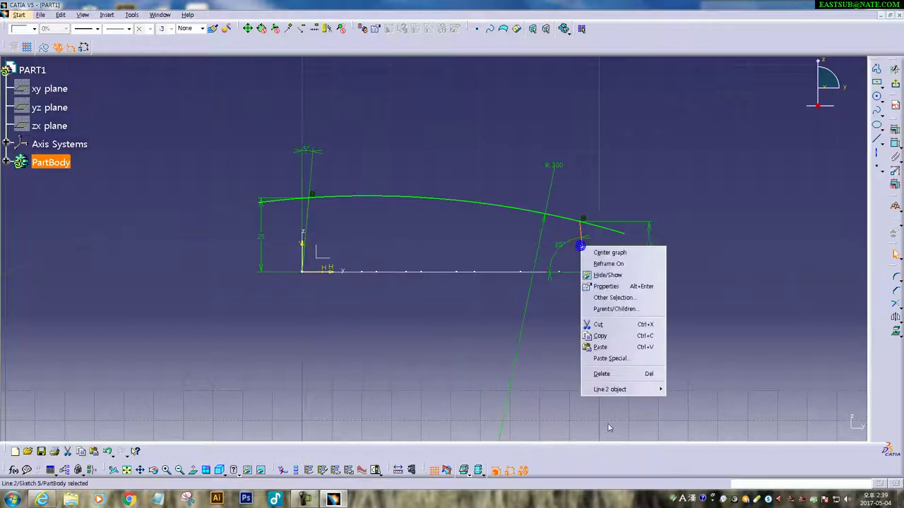
{"action": "left_click", "coordinate": [699, 390]}
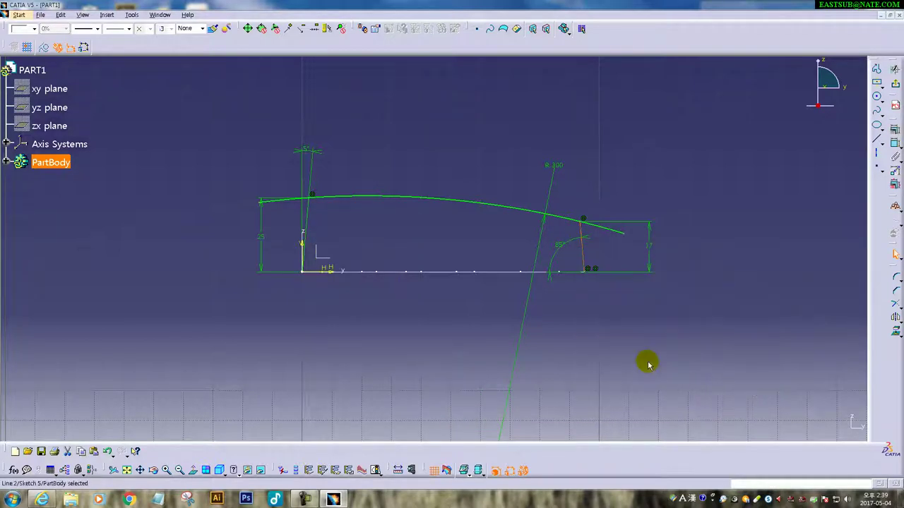
- Exit the sketch and create Point.1 tangent on the arc along the Y component
{"action": "left_click", "coordinate": [896, 68]}
{"action": "left_click", "coordinate": [498, 374]}
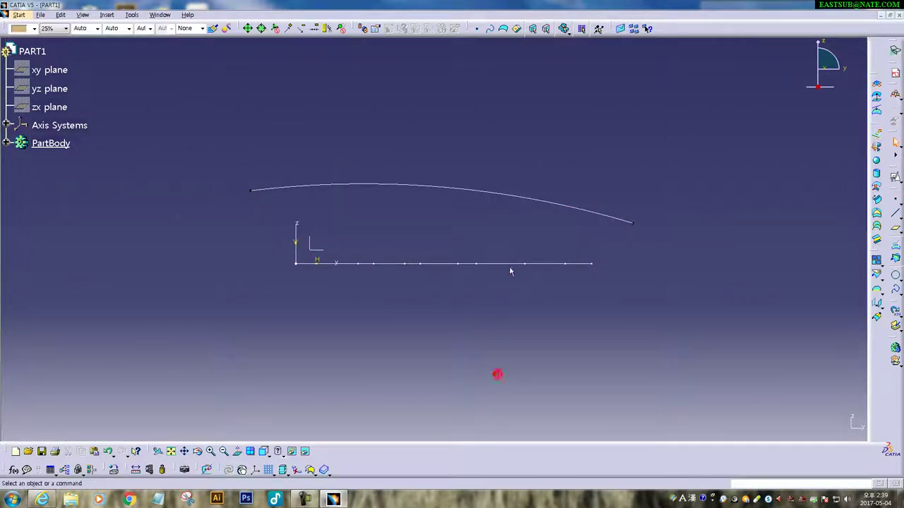
{"action": "left_click", "coordinate": [895, 200]}
{"action": "left_click", "coordinate": [801, 330]}
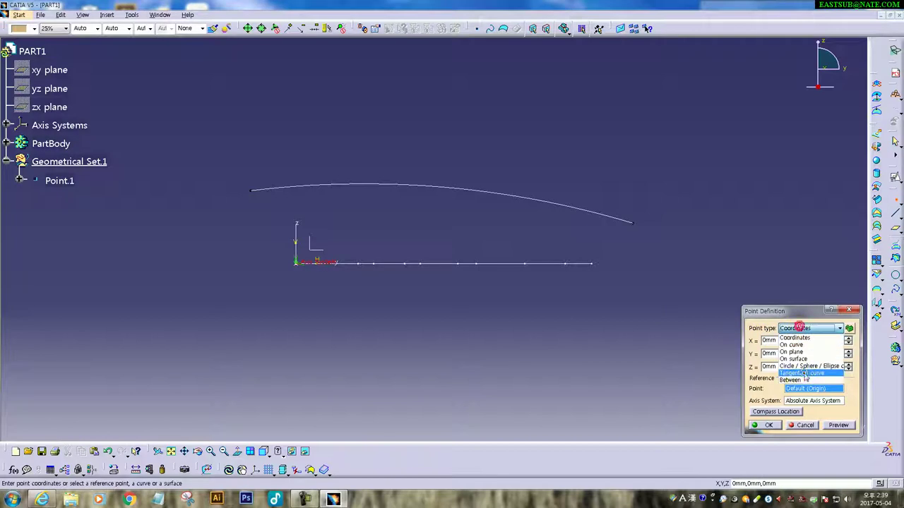
{"action": "left_click", "coordinate": [805, 375]}
{"action": "left_click", "coordinate": [414, 188]}
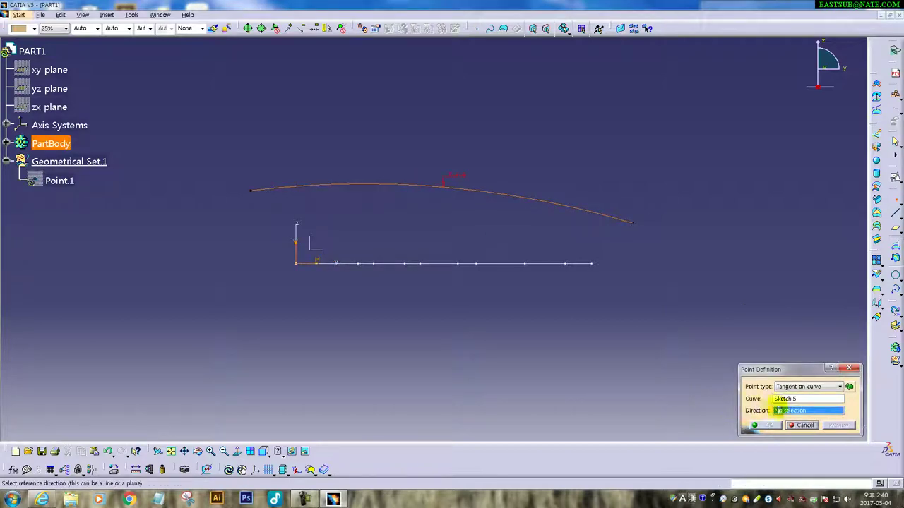
{"action": "right_click", "coordinate": [789, 411]}
{"action": "left_click", "coordinate": [832, 324]}
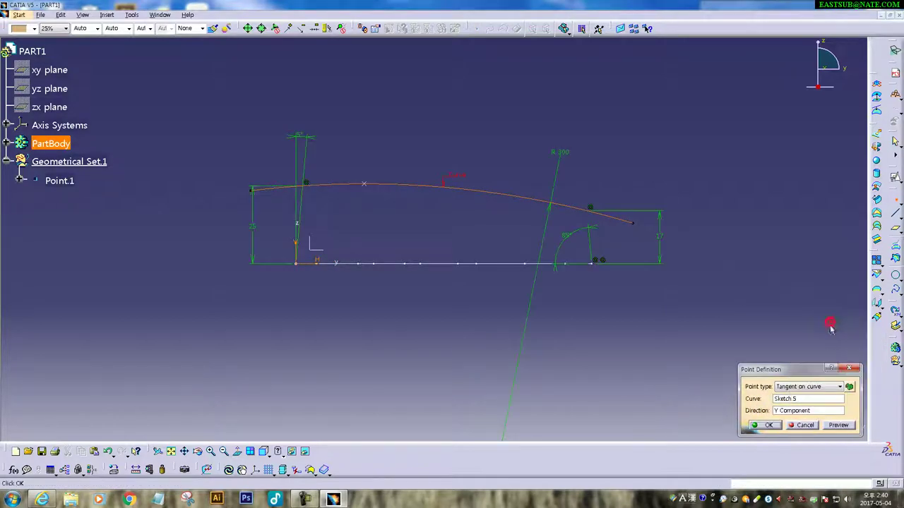
{"action": "left_click", "coordinate": [763, 425]}
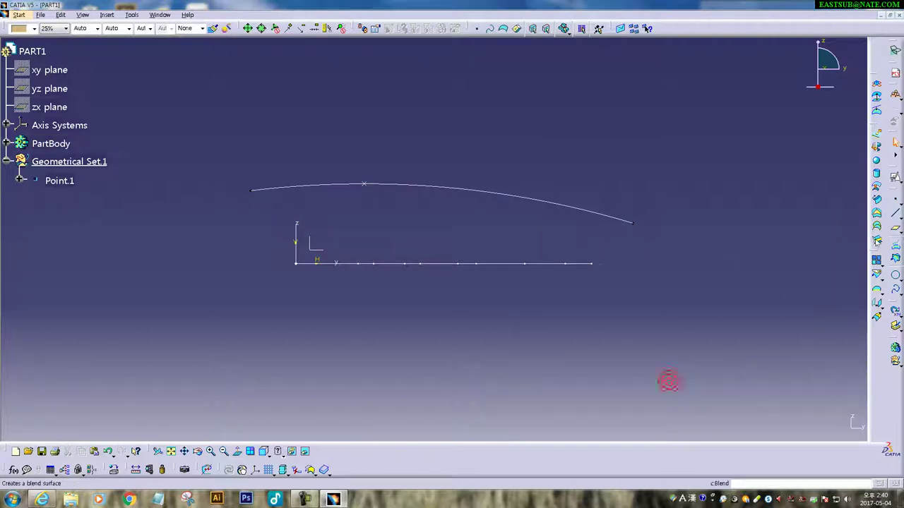
- Create Plane.1 normal to the Sketch.5 curve through Point.1
{"action": "left_click", "coordinate": [894, 229]}
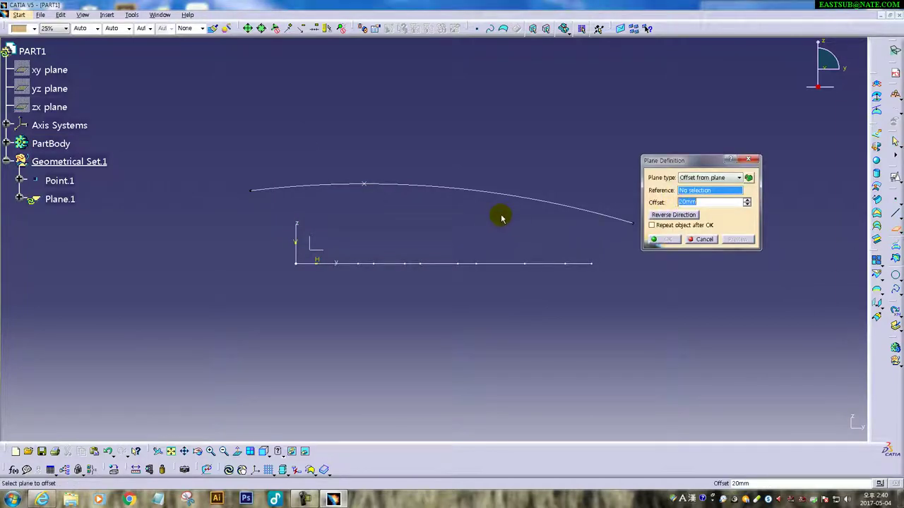
{"action": "middle_click_drag", "start_coordinate": [494, 219], "coordinate": [549, 261]}
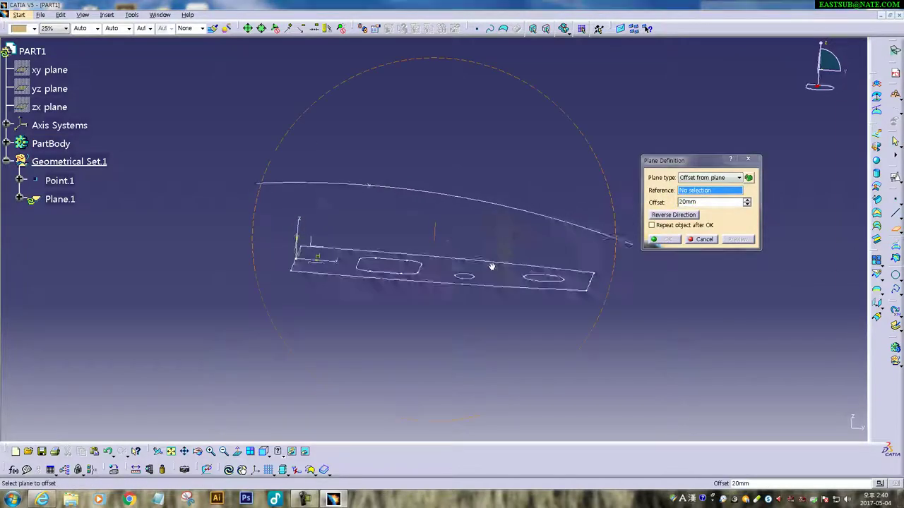
{"action": "left_click", "coordinate": [716, 177]}
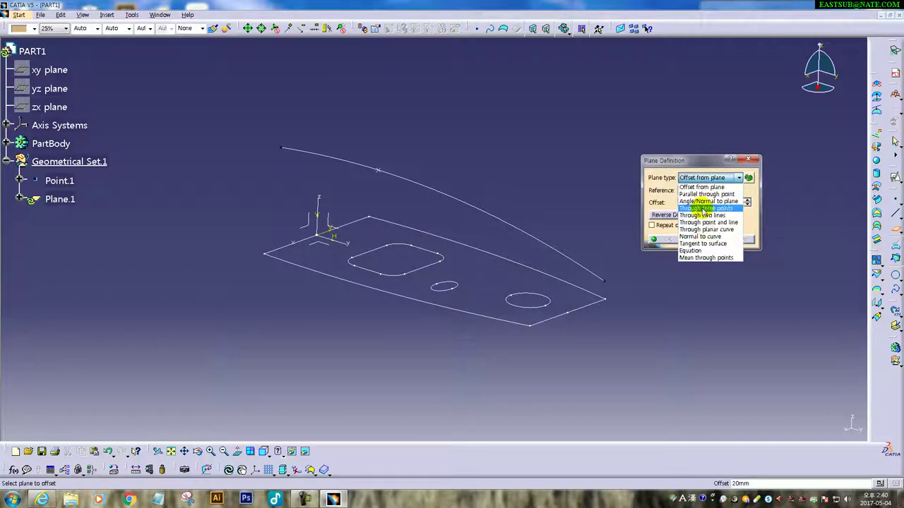
{"action": "left_click", "coordinate": [703, 236]}
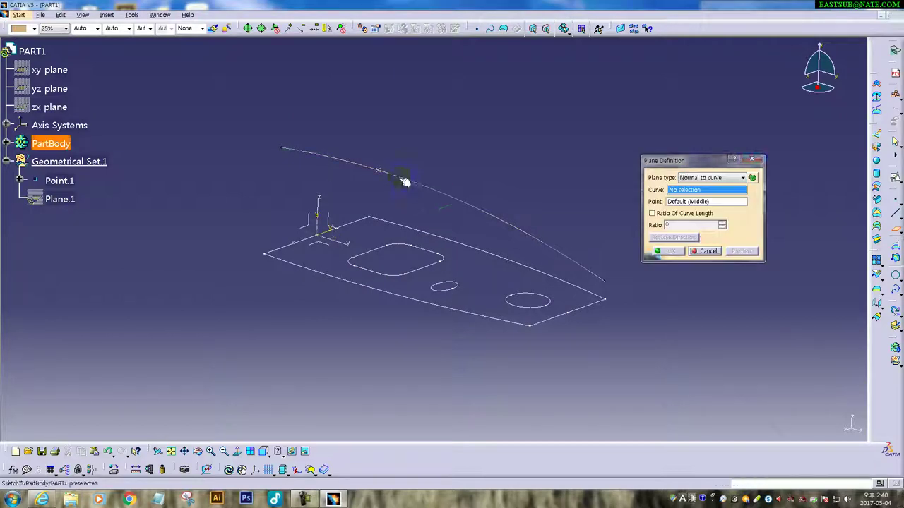
{"action": "left_click", "coordinate": [403, 177]}
{"action": "left_click", "coordinate": [377, 169]}
{"action": "left_click", "coordinate": [666, 252]}
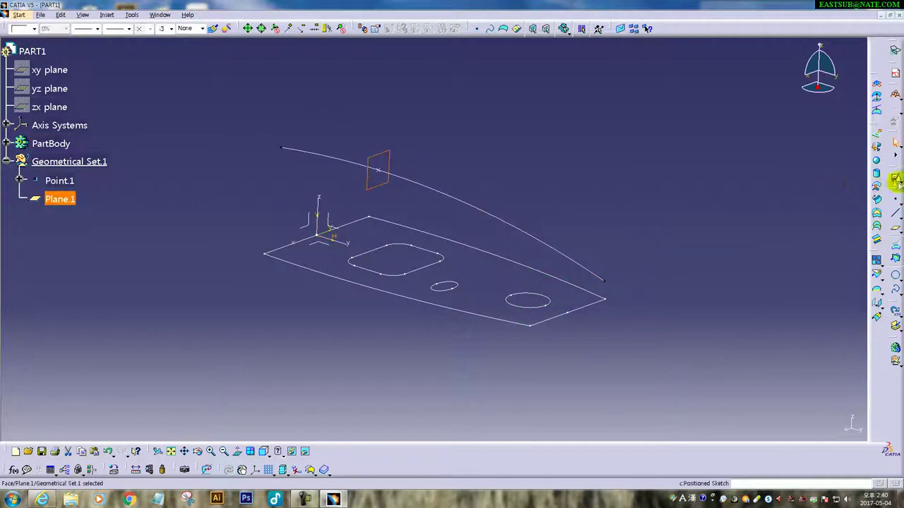
{"action": "left_click", "coordinate": [894, 181]}
- Sketch on Plane.1 with origin projected from Point.1 and draw a three-point arc through it
{"action": "left_click", "coordinate": [770, 323]}
{"action": "left_click", "coordinate": [770, 344]}
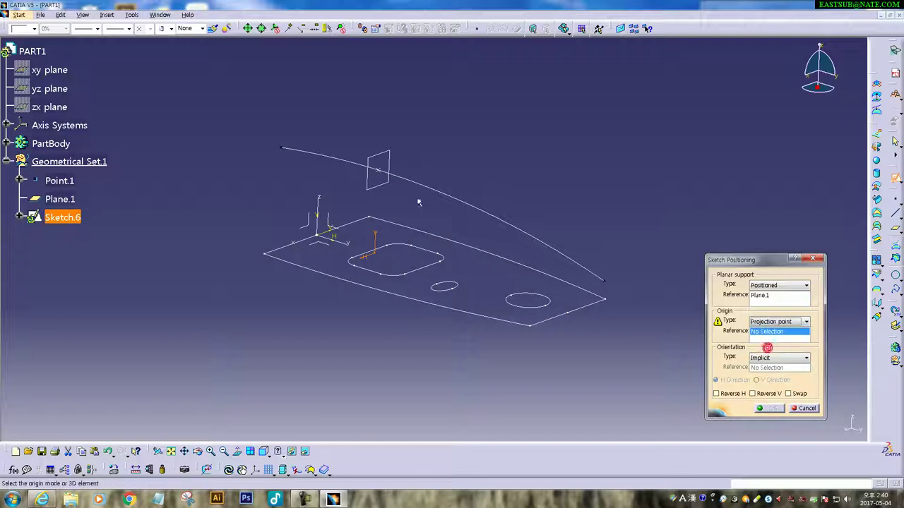
{"action": "left_click", "coordinate": [380, 170]}
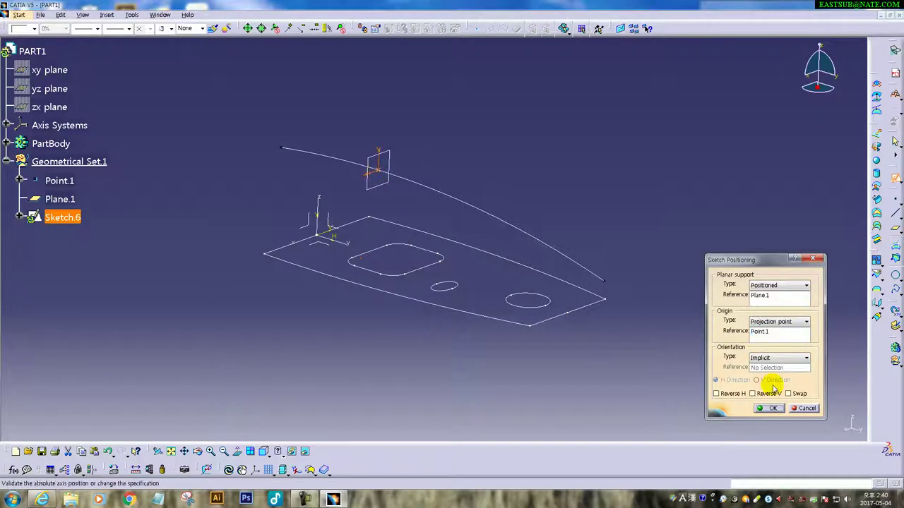
{"action": "left_click", "coordinate": [773, 410]}
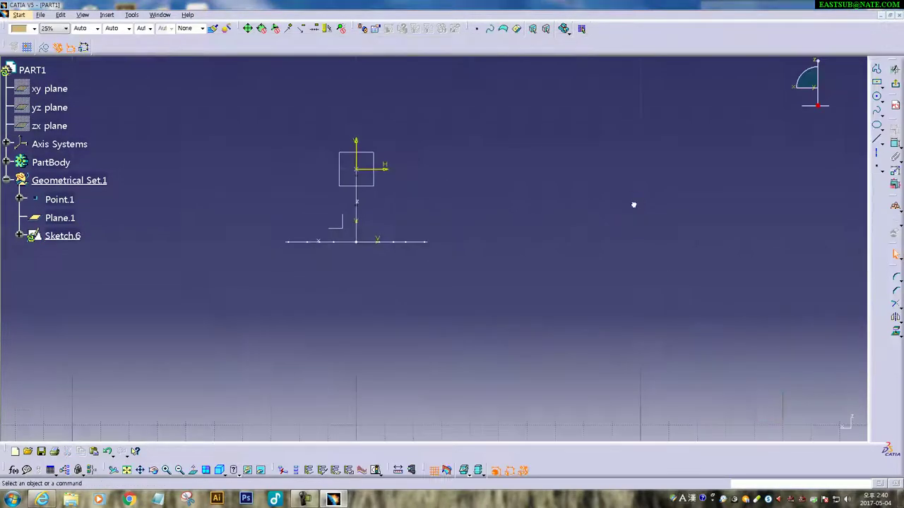
{"action": "left_click", "coordinate": [882, 105]}
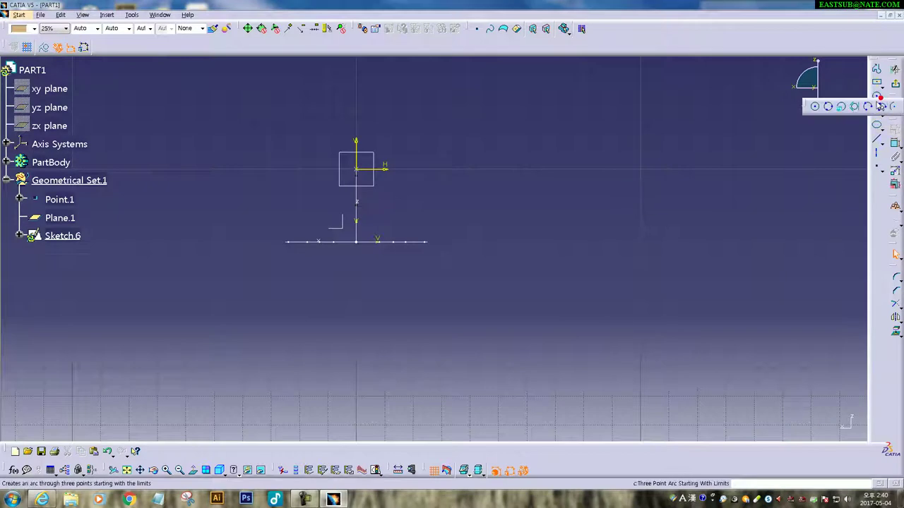
{"action": "left_click", "coordinate": [867, 101]}
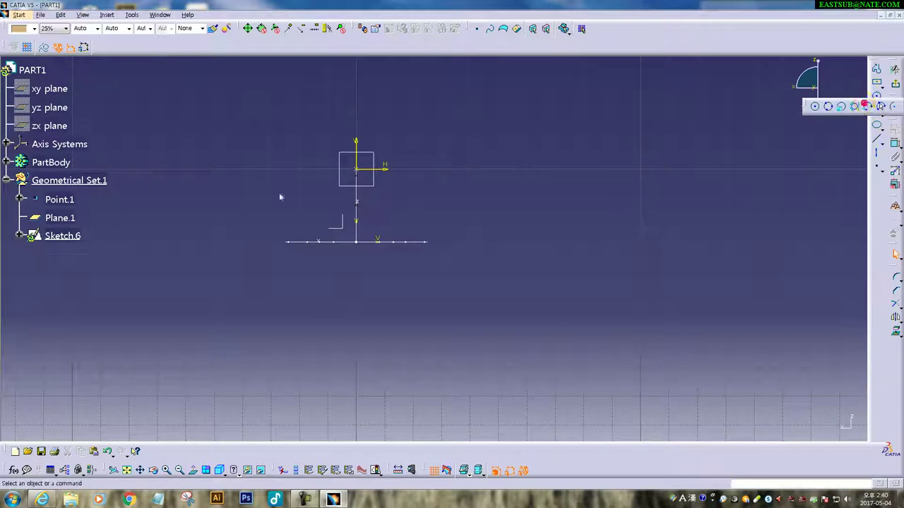
{"action": "left_click", "coordinate": [242, 196]}
{"action": "left_click", "coordinate": [358, 168]}
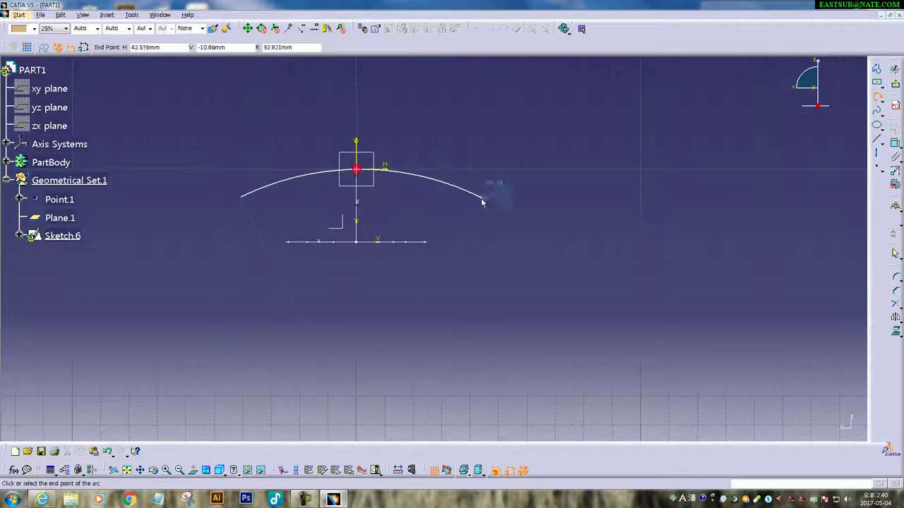
{"action": "left_click", "coordinate": [477, 200]}
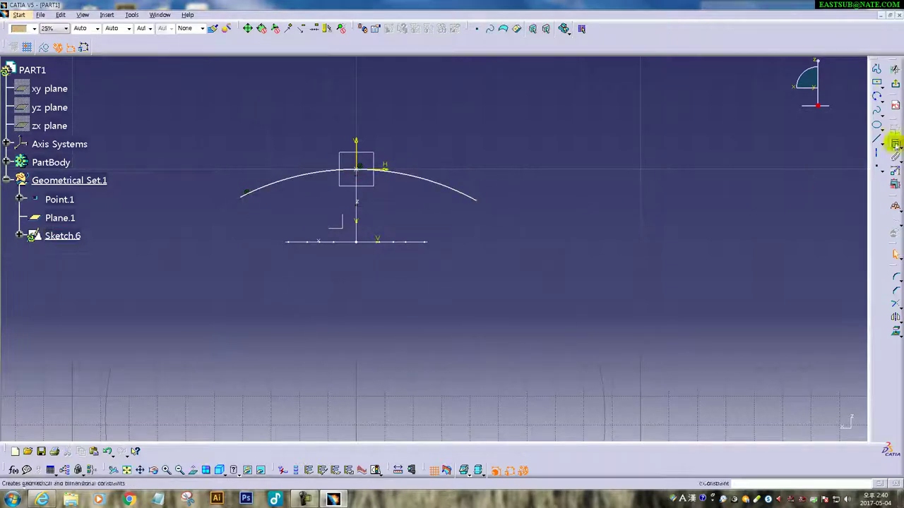
- Make the arc endpoints symmetric about the vertical axis and set radius 100
{"action": "left_click", "coordinate": [480, 201]}
{"action": "left_click", "coordinate": [243, 196]}
{"action": "right_click", "coordinate": [409, 205]}
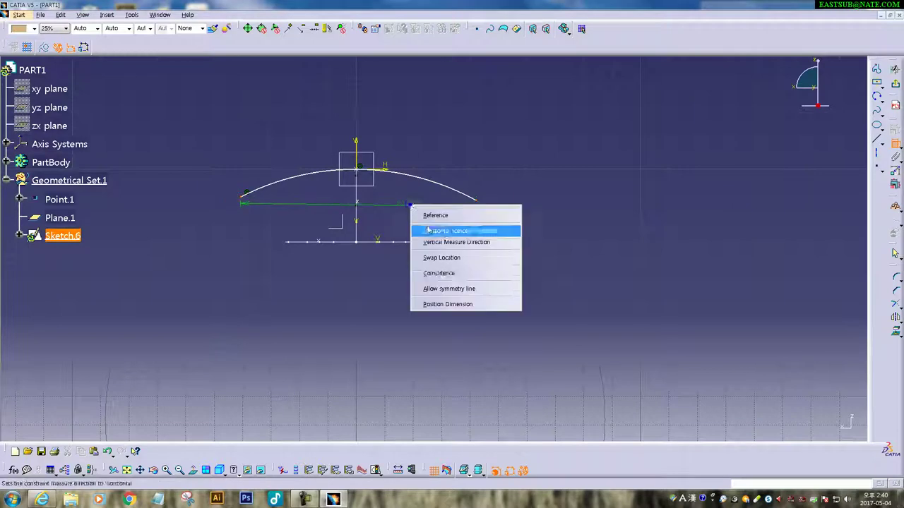
{"action": "left_click", "coordinate": [456, 288]}
{"action": "left_click", "coordinate": [357, 143]}
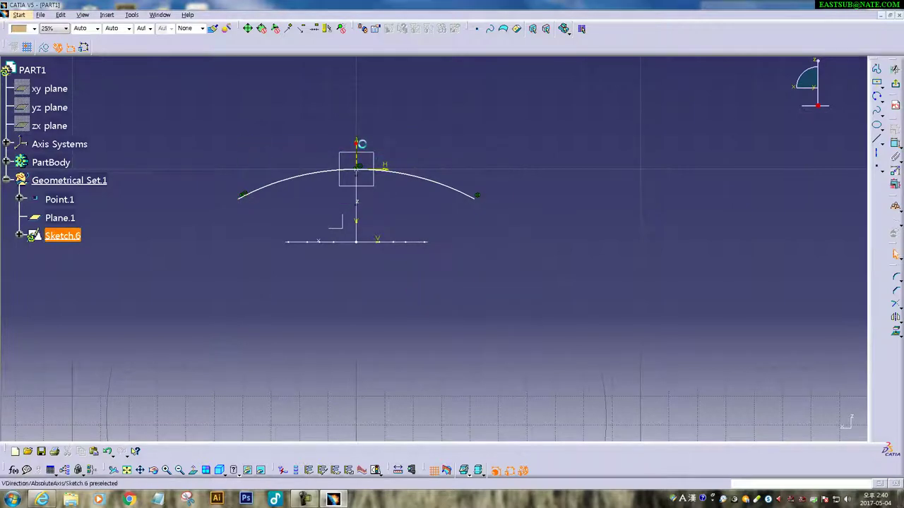
{"action": "left_click", "coordinate": [894, 141]}
{"action": "left_click", "coordinate": [429, 178]}
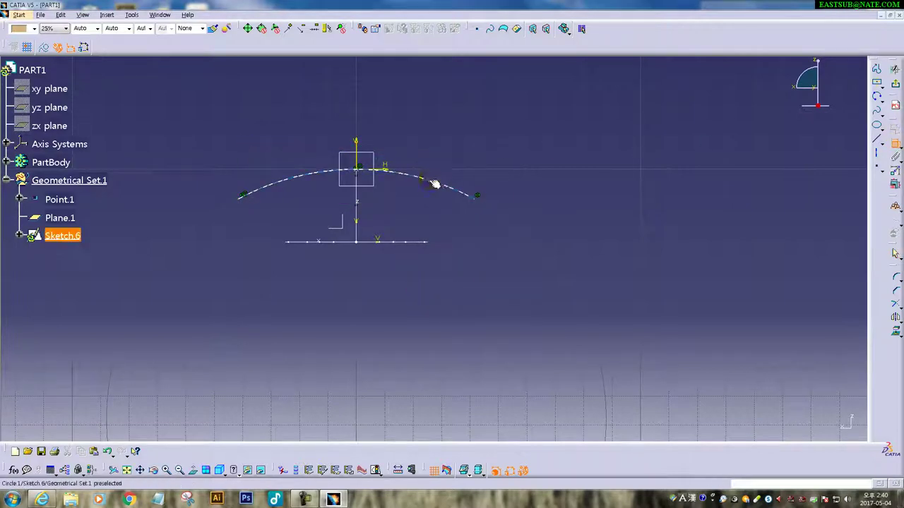
{"action": "left_click", "coordinate": [421, 167]}
{"action": "double_click", "coordinate": [423, 160]}
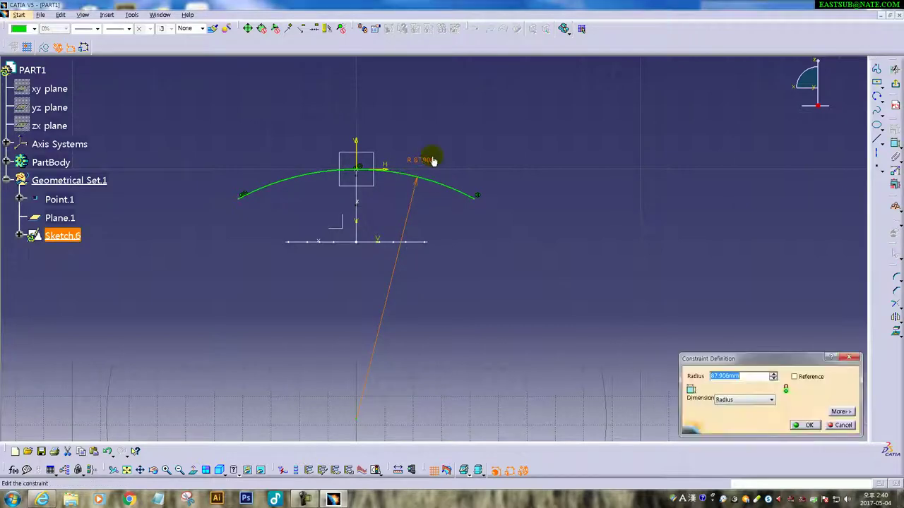
{"action": "key", "text": "Return"}
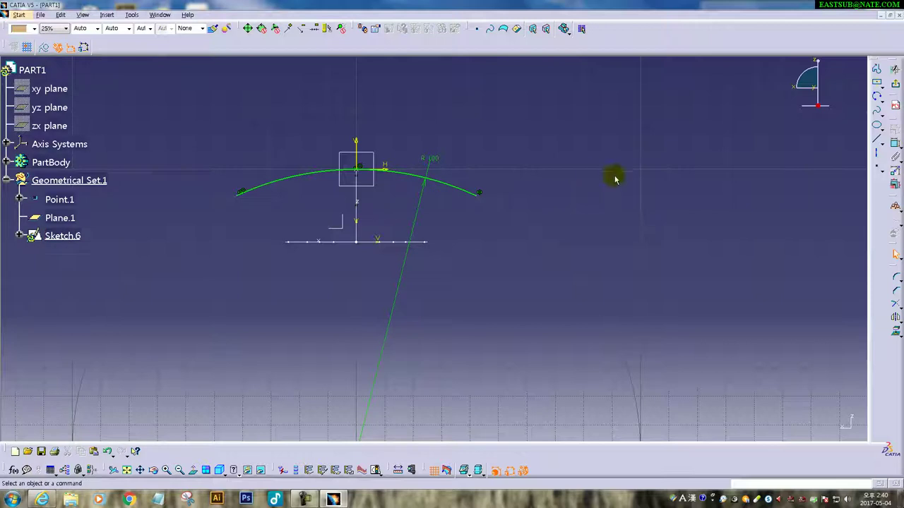
- Exit the sketch and recentre the 3D view of the part
{"action": "left_click", "coordinate": [894, 84]}
{"action": "left_click", "coordinate": [675, 263]}
{"action": "mouse_move", "coordinate": [410, 327]}
{"action": "middle_mouse_down"}
{"action": "mouse_move", "coordinate": [374, 319]}
{"action": "mouse_move", "coordinate": [314, 351]}
{"action": "middle_mouse_up"}
{"action": "left_click", "coordinate": [43, 450]}
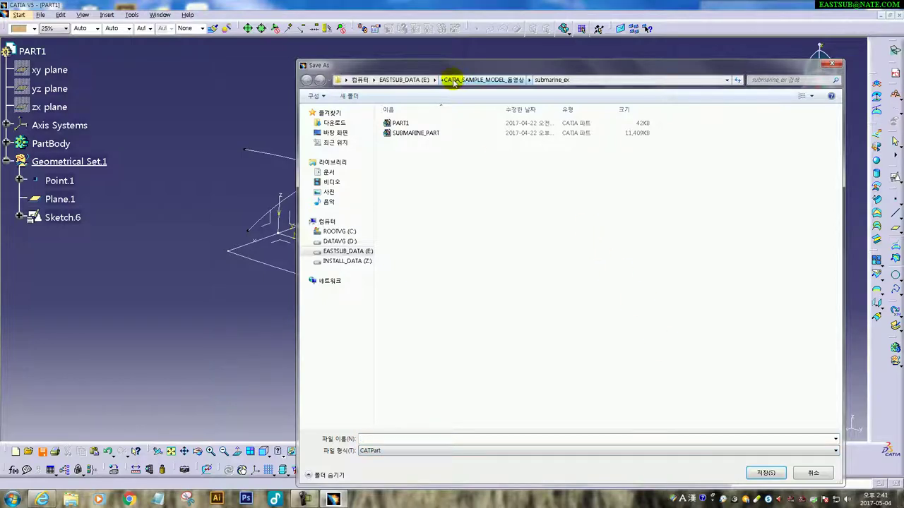
- Save the part as TASK-5.CATPart in the +CATIA_DATA folder on drive D:
{"action": "left_click", "coordinate": [406, 79]}
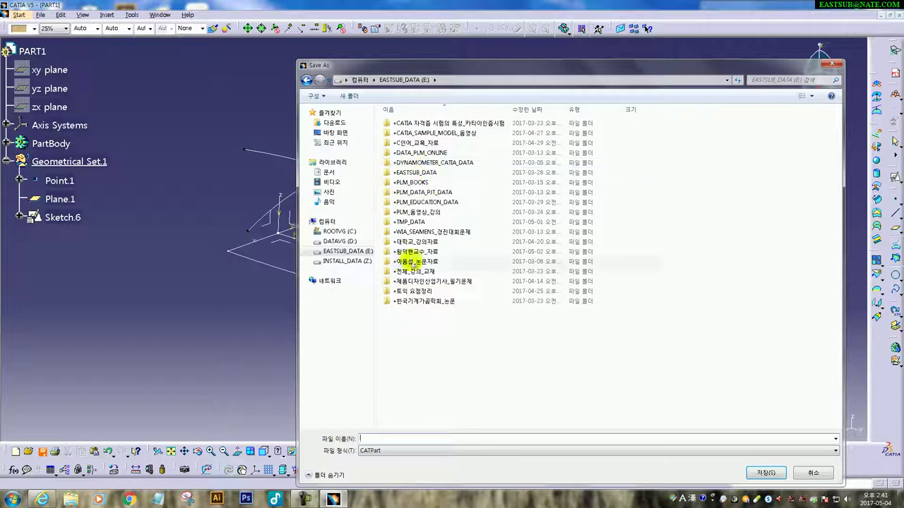
{"action": "left_click", "coordinate": [340, 242]}
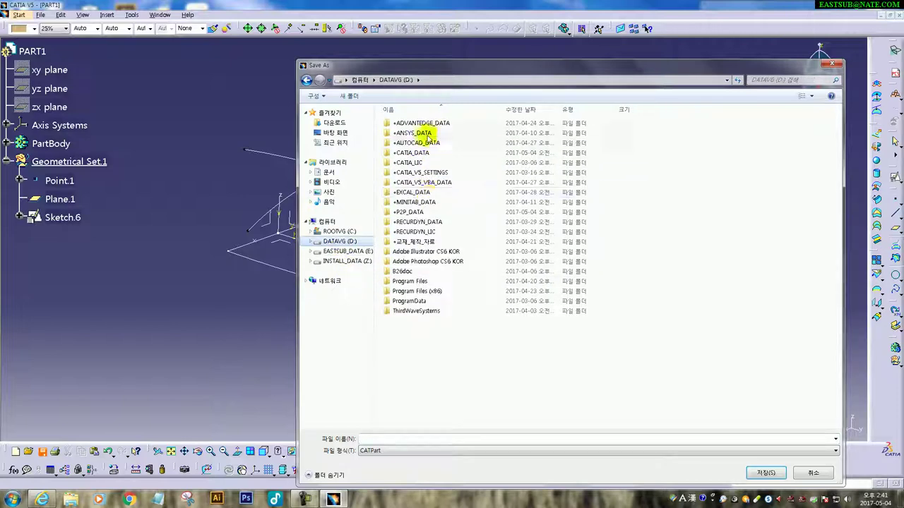
{"action": "double_click", "coordinate": [417, 153]}
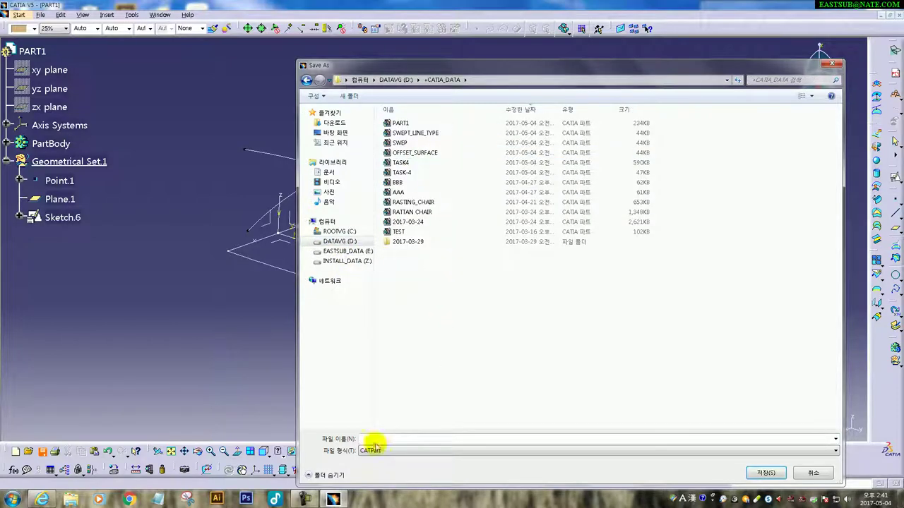
{"action": "type", "text": "tas"}
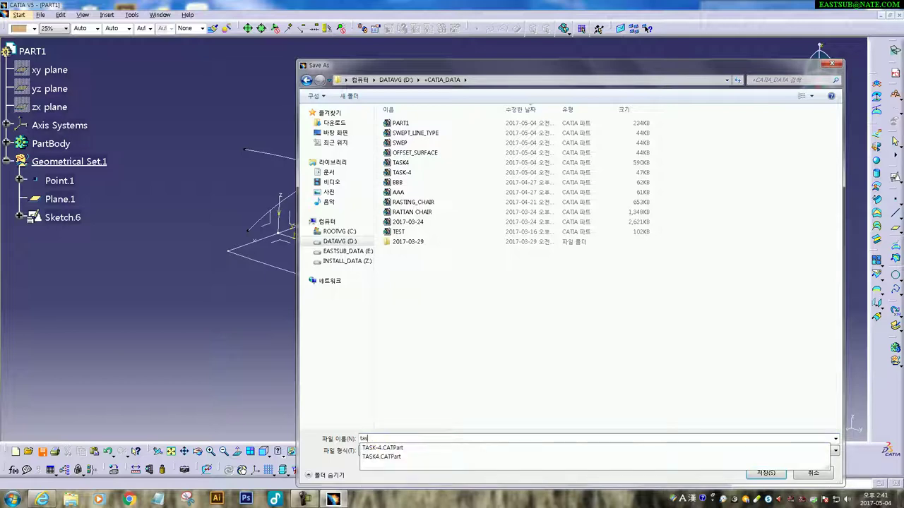
{"action": "type", "text": "k-5"}
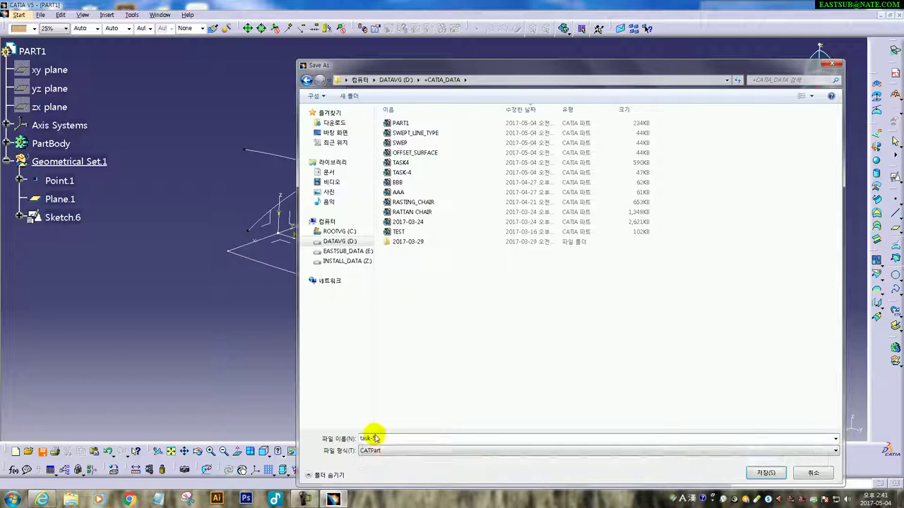
{"action": "key", "text": "Return"}
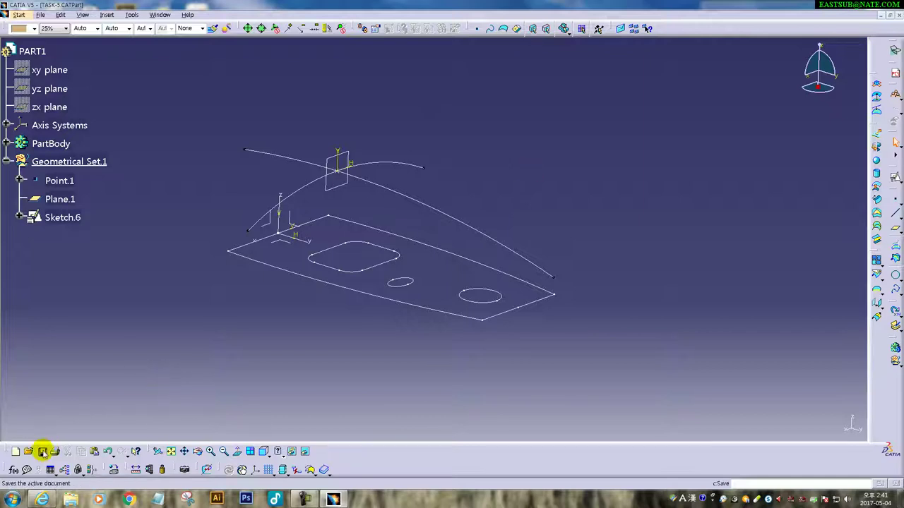
- Sweep arc profile Sketch.6 along guide curve Sketch.5 to create Sweep.1
{"action": "left_click", "coordinate": [354, 384]}
{"action": "middle_click_drag", "start_coordinate": [373, 263], "coordinate": [467, 253]}
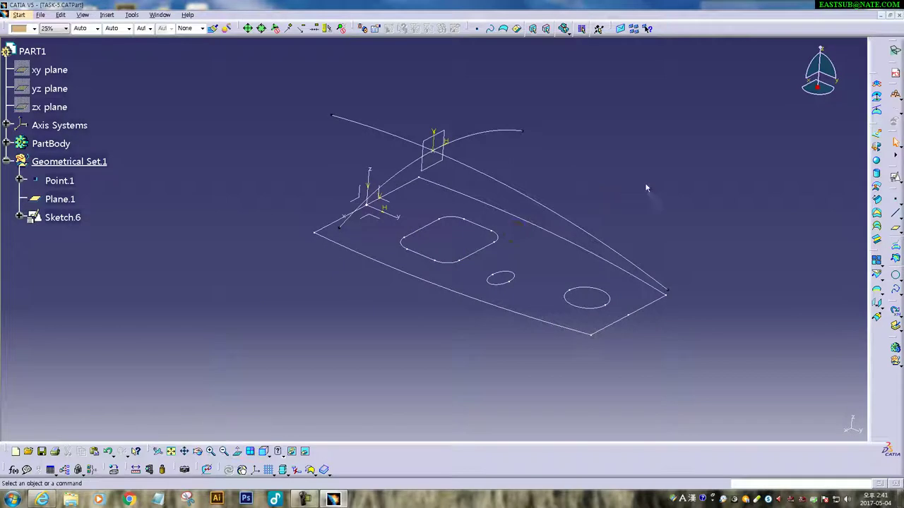
{"action": "left_click", "coordinate": [876, 142]}
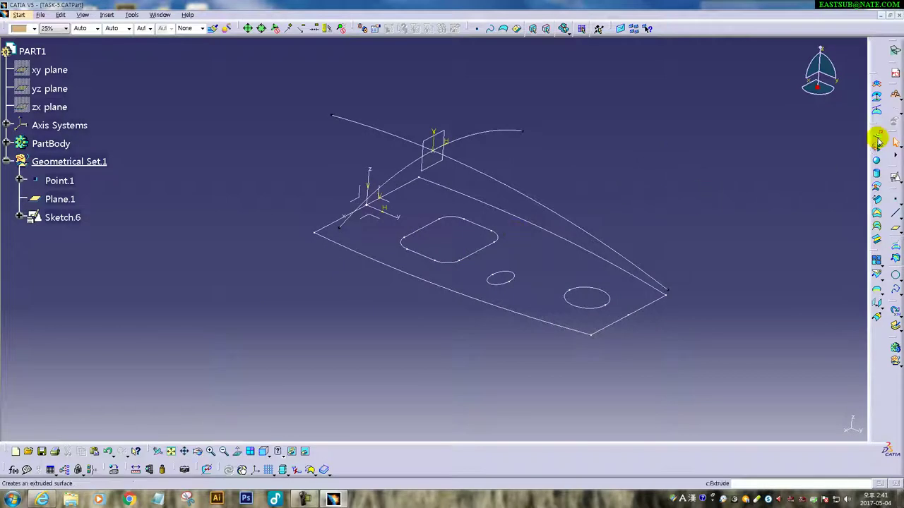
{"action": "left_click", "coordinate": [666, 320]}
{"action": "left_click", "coordinate": [882, 202]}
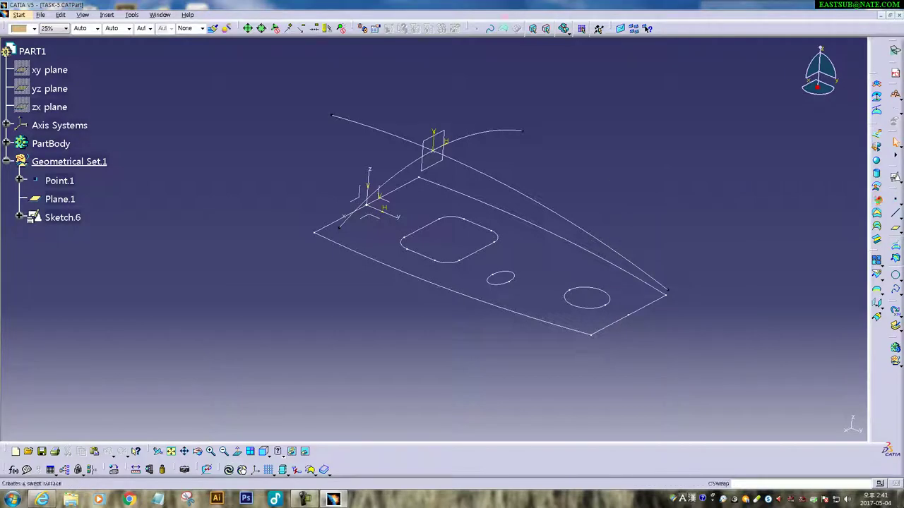
{"action": "middle_click_drag", "start_coordinate": [452, 212], "coordinate": [341, 235]}
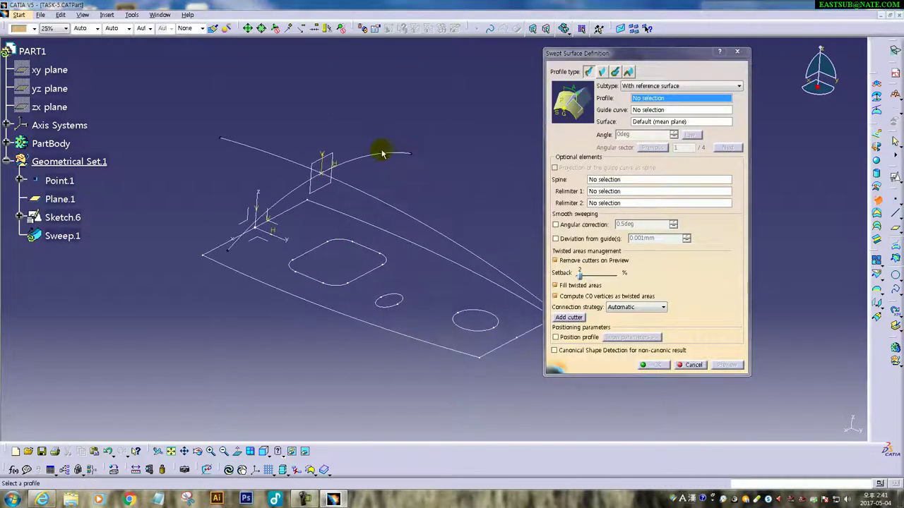
{"action": "left_click", "coordinate": [377, 151]}
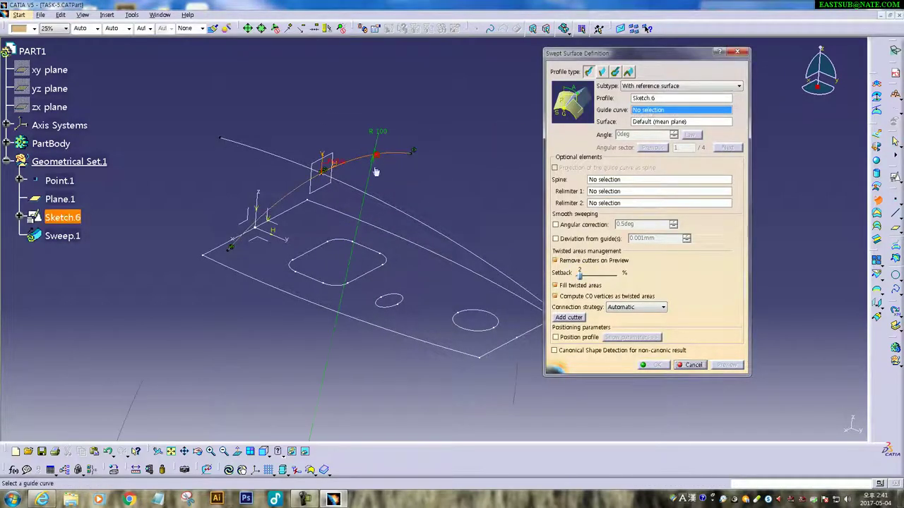
{"action": "left_click", "coordinate": [381, 201]}
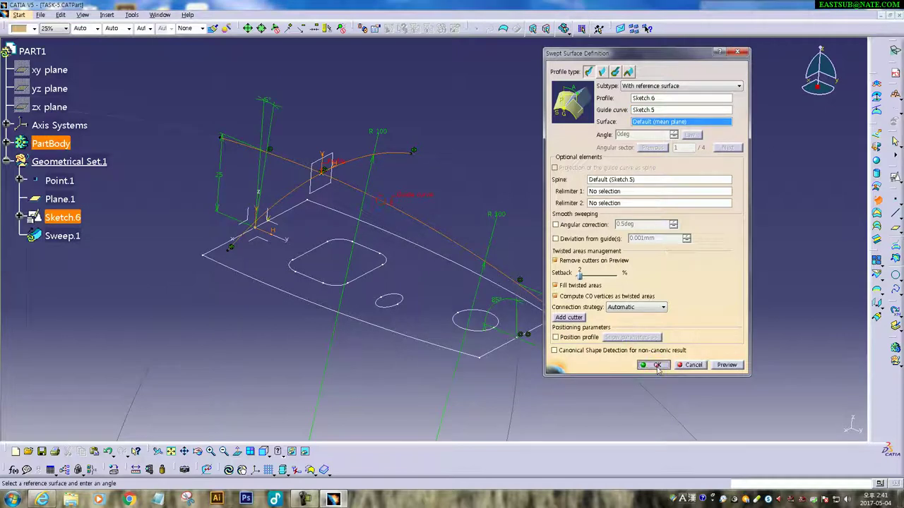
{"action": "left_click", "coordinate": [657, 365]}
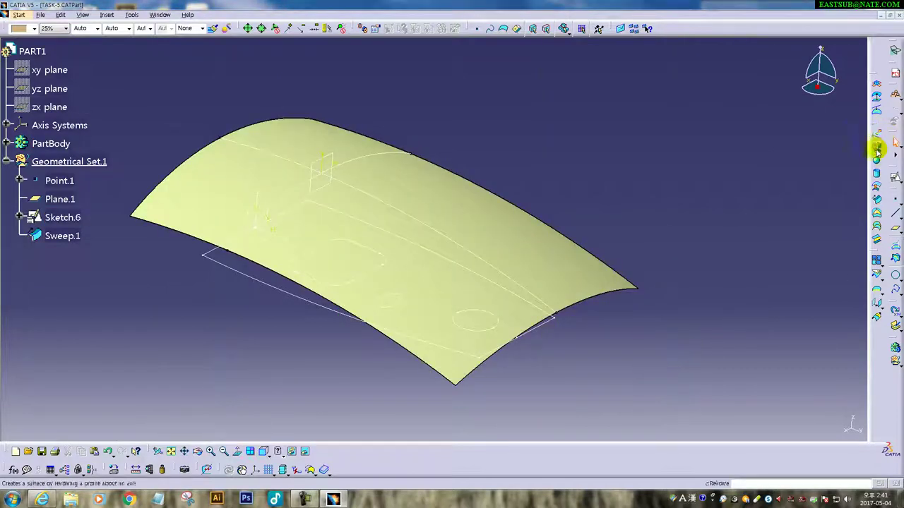
- Start a line sweep with draft direction, using Sketch.1 as the guide curve
{"action": "left_click", "coordinate": [876, 199]}
{"action": "left_click", "coordinate": [602, 71]}
{"action": "left_click", "coordinate": [656, 86]}
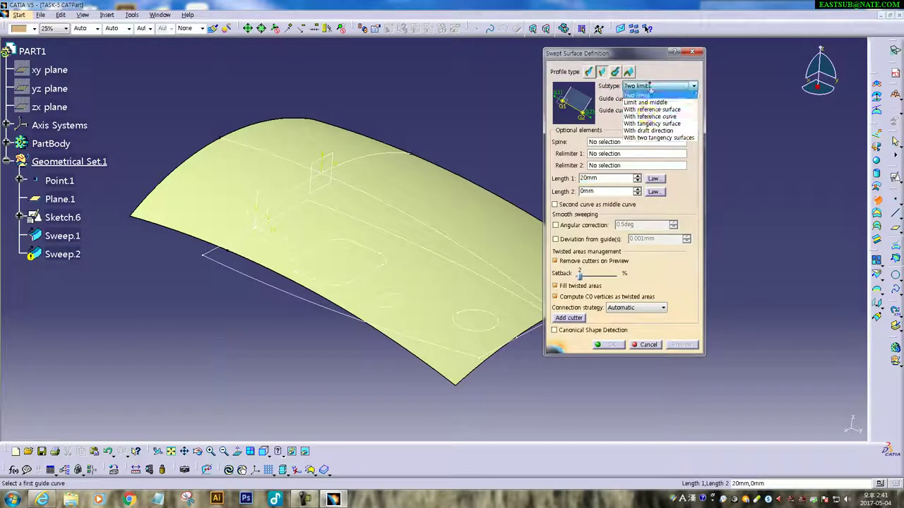
{"action": "left_click", "coordinate": [649, 131]}
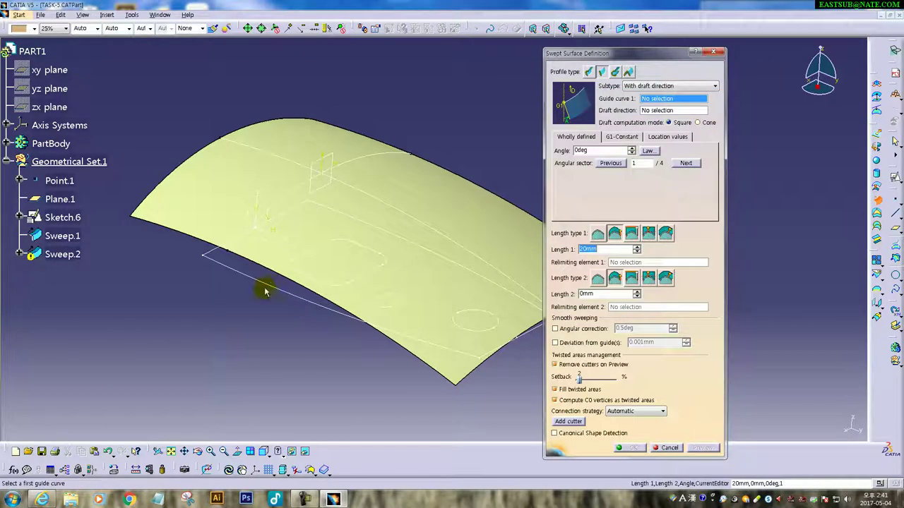
{"action": "left_click", "coordinate": [271, 287]}
- Set Z draft direction, 5° draft angle and 40mm length, then confirm Sweep.2
{"action": "right_click", "coordinate": [667, 110]}
{"action": "left_click", "coordinate": [688, 135]}
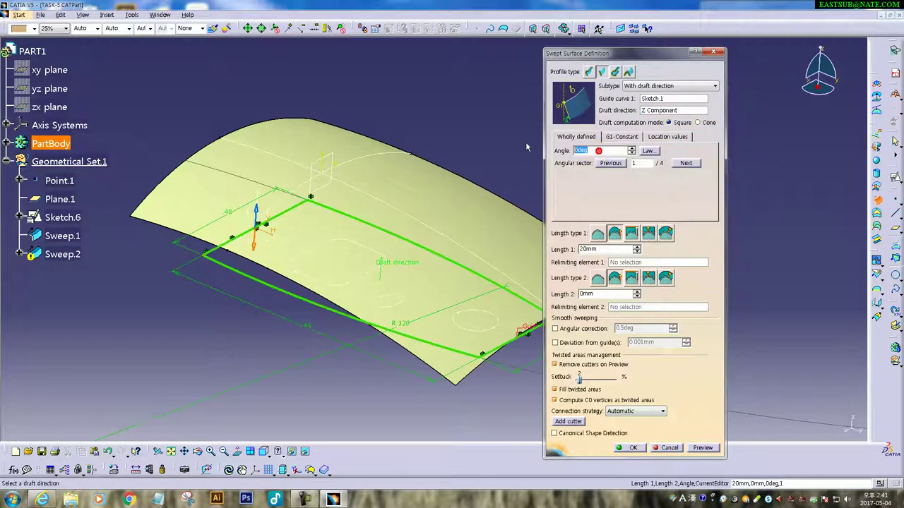
{"action": "left_click", "coordinate": [602, 151]}
{"action": "type", "text": "5"}
{"action": "left_click", "coordinate": [256, 212]}
{"action": "left_click", "coordinate": [695, 447]}
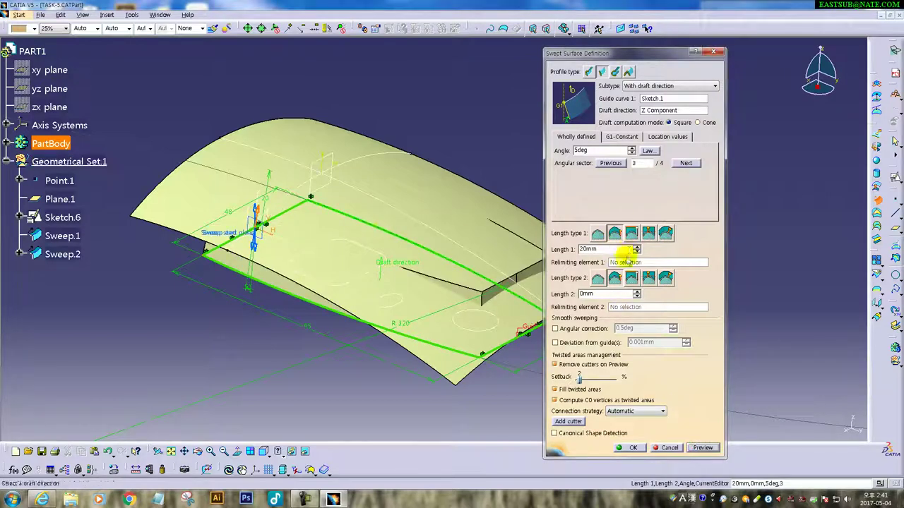
{"action": "double_click", "coordinate": [622, 248]}
{"action": "type", "text": "40"}
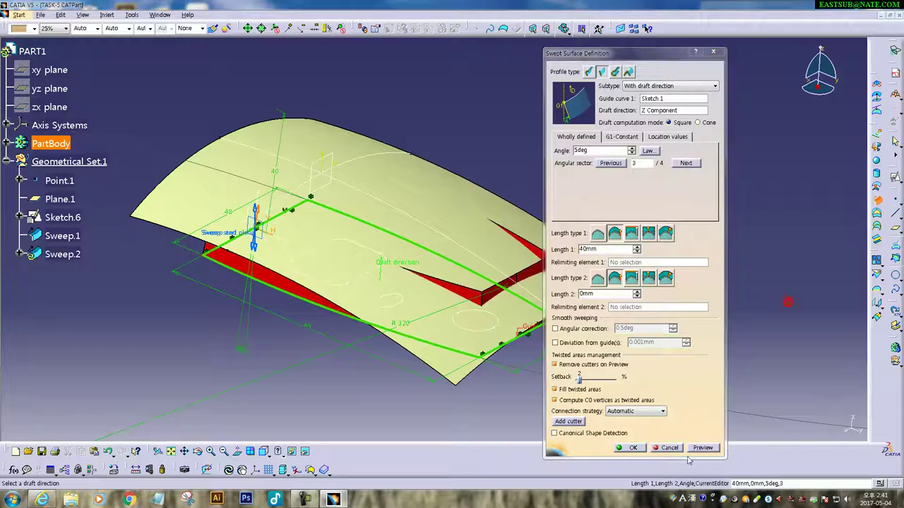
{"action": "left_click", "coordinate": [703, 447]}
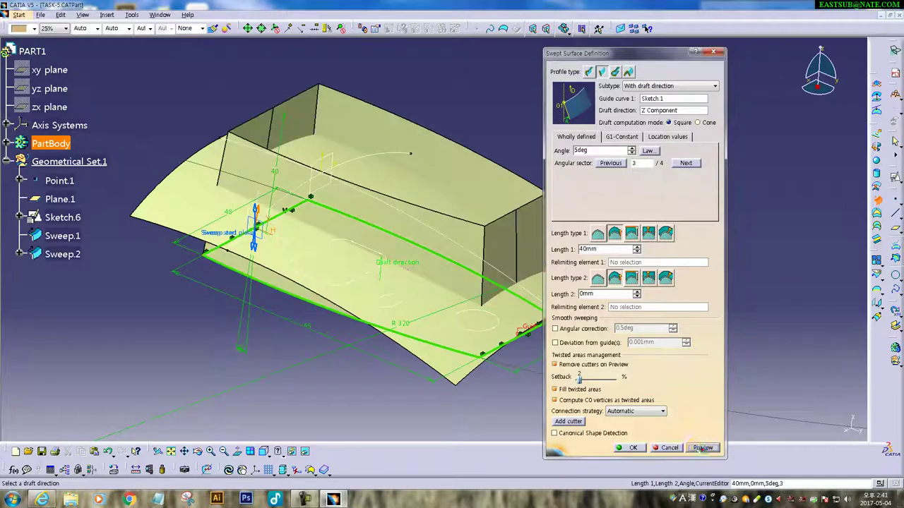
{"action": "left_click", "coordinate": [632, 448]}
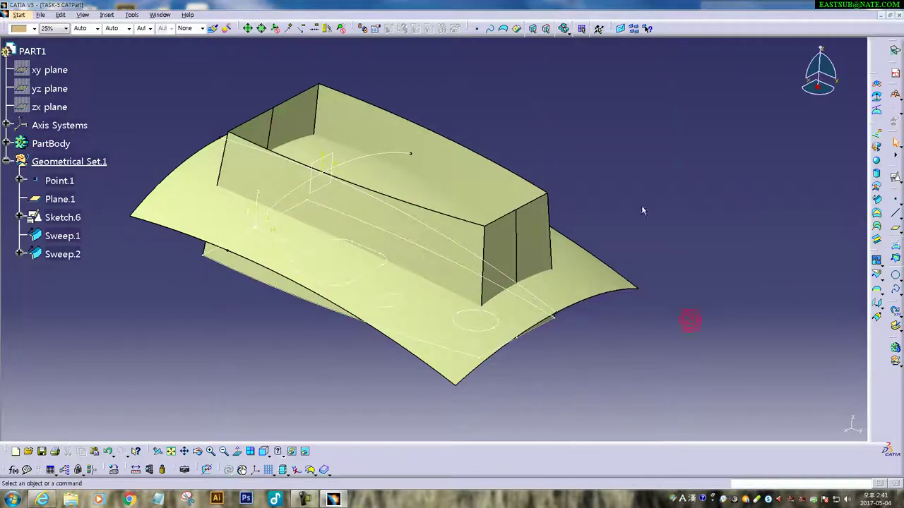
- Trim Sweep.2 and Sweep.1 against each other into the closed shell Trim.1
{"action": "mouse_move", "coordinate": [414, 306]}
{"action": "middle_mouse_down"}
{"action": "mouse_move", "coordinate": [453, 312]}
{"action": "mouse_move", "coordinate": [704, 188]}
{"action": "middle_mouse_up"}
{"action": "left_click", "coordinate": [878, 279]}
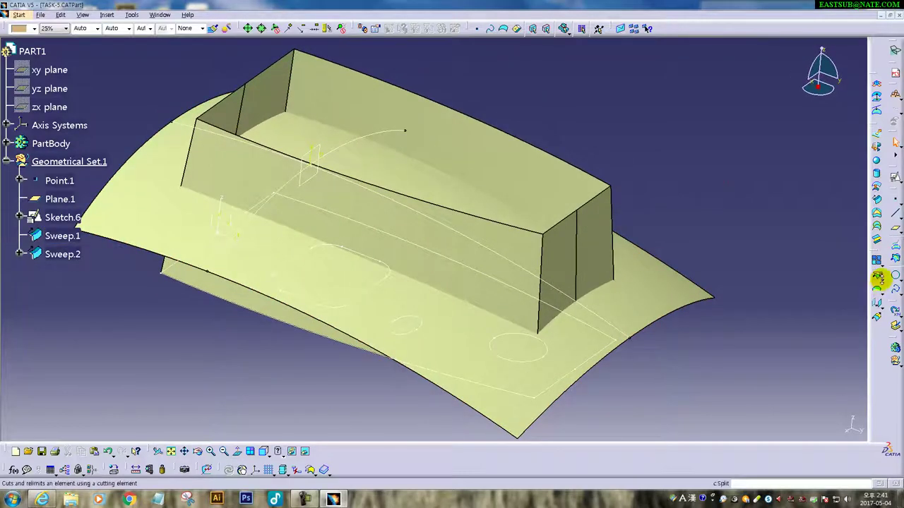
{"action": "left_click", "coordinate": [890, 288]}
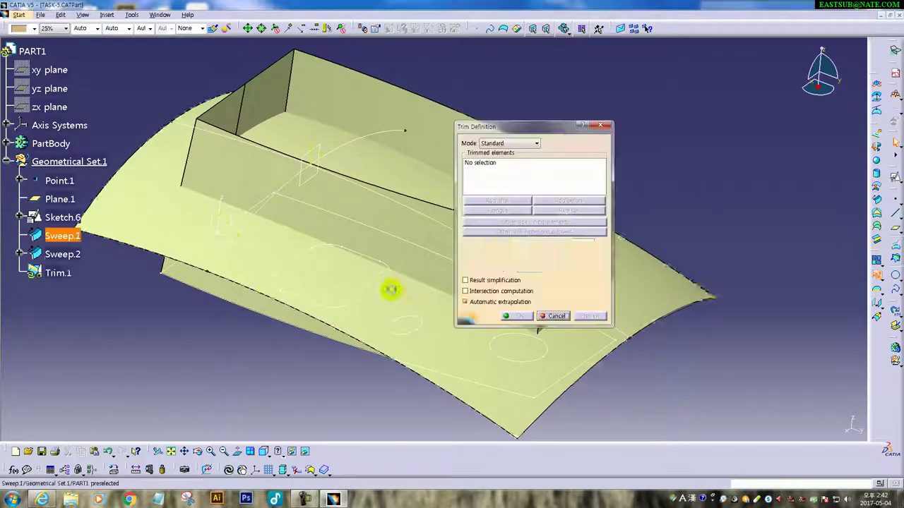
{"action": "left_click", "coordinate": [236, 297]}
{"action": "left_click", "coordinate": [387, 177]}
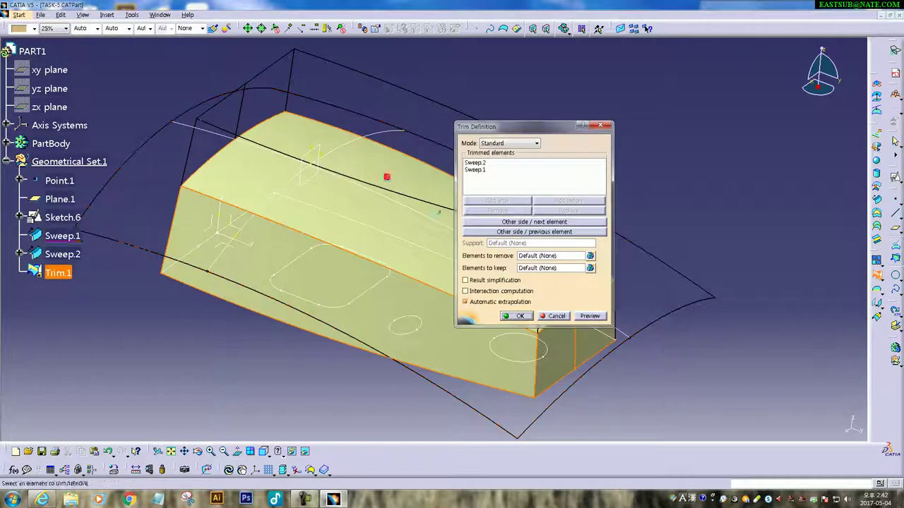
{"action": "left_click", "coordinate": [521, 318]}
{"action": "mouse_move", "coordinate": [742, 399]}
{"action": "middle_mouse_down"}
{"action": "mouse_move", "coordinate": [340, 268]}
{"action": "mouse_move", "coordinate": [448, 282]}
{"action": "mouse_move", "coordinate": [583, 273]}
{"action": "mouse_move", "coordinate": [585, 258]}
{"action": "mouse_move", "coordinate": [565, 246]}
{"action": "mouse_move", "coordinate": [437, 262]}
{"action": "mouse_move", "coordinate": [426, 272]}
{"action": "mouse_move", "coordinate": [433, 275]}
{"action": "middle_mouse_up"}
- Deselect Trim.1 and choose Generative Shape Design from the Start menu
{"action": "left_click", "coordinate": [288, 357]}
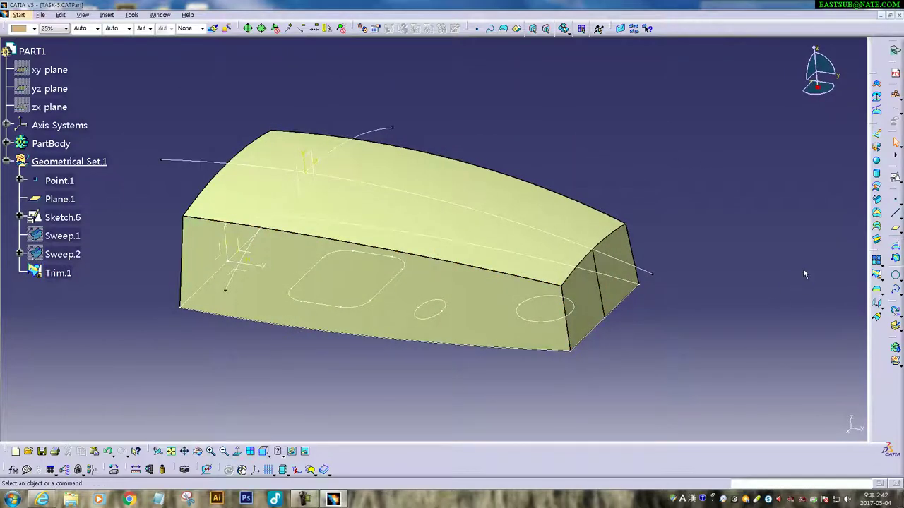
{"action": "left_click", "coordinate": [19, 15]}
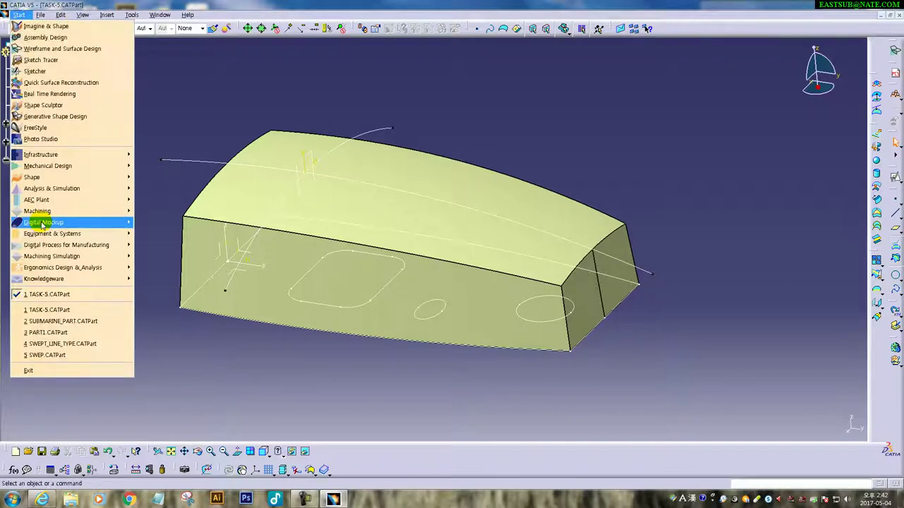
{"action": "mouse_move", "coordinate": [43, 178]}
{"action": "left_click", "coordinate": [170, 239]}
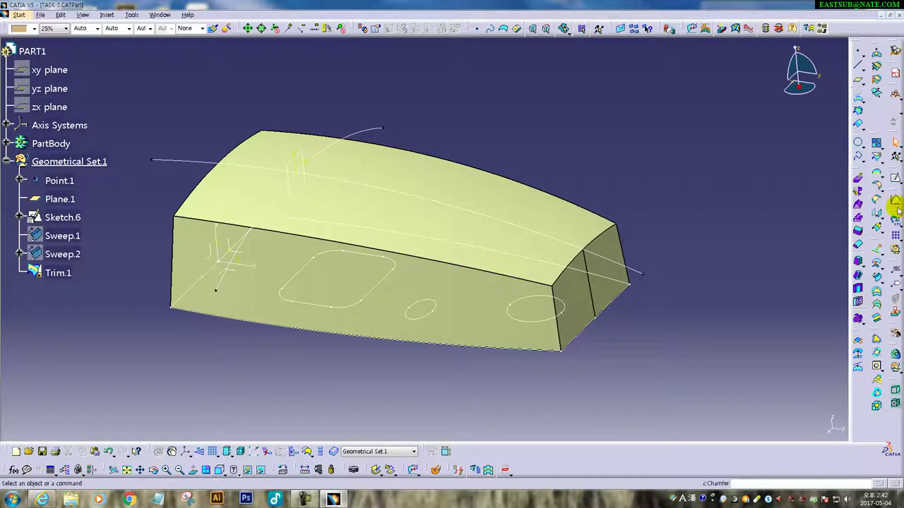
- Fillet the top edge at one end of the shell with a 5mm radius
{"action": "left_click", "coordinate": [882, 190]}
{"action": "left_click", "coordinate": [856, 197]}
{"action": "mouse_move", "coordinate": [262, 297]}
{"action": "middle_mouse_down"}
{"action": "mouse_move", "coordinate": [377, 315]}
{"action": "mouse_move", "coordinate": [373, 202]}
{"action": "middle_mouse_up"}
{"action": "left_click", "coordinate": [338, 203]}
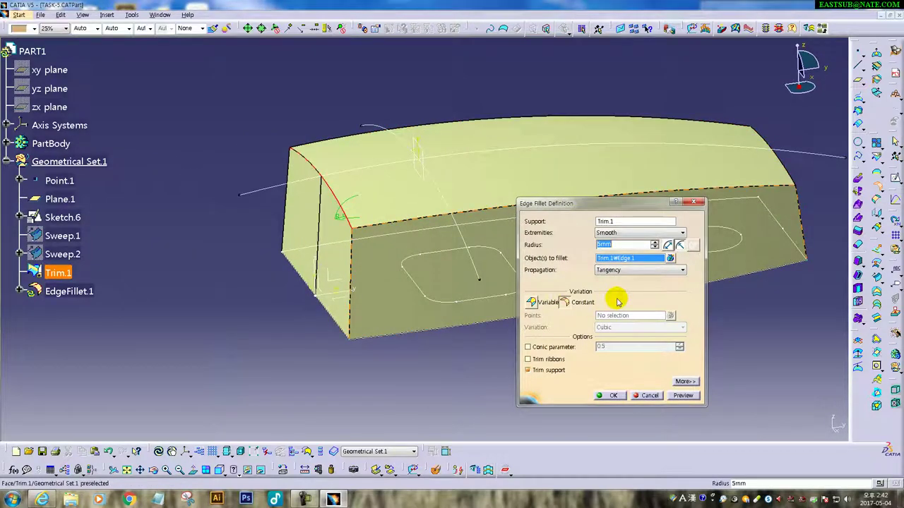
{"action": "left_click", "coordinate": [609, 395]}
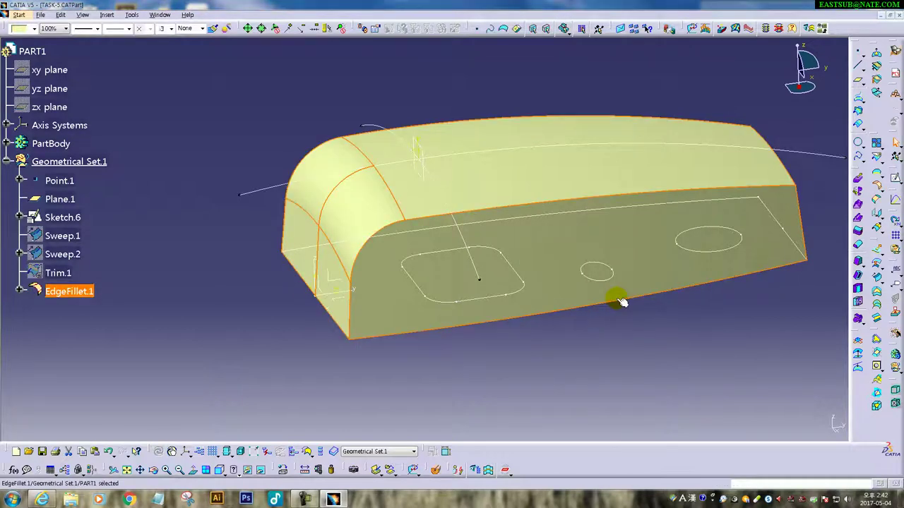
- Fillet the two vertical corner edges at 12mm using minimal propagation
{"action": "left_click", "coordinate": [876, 187]}
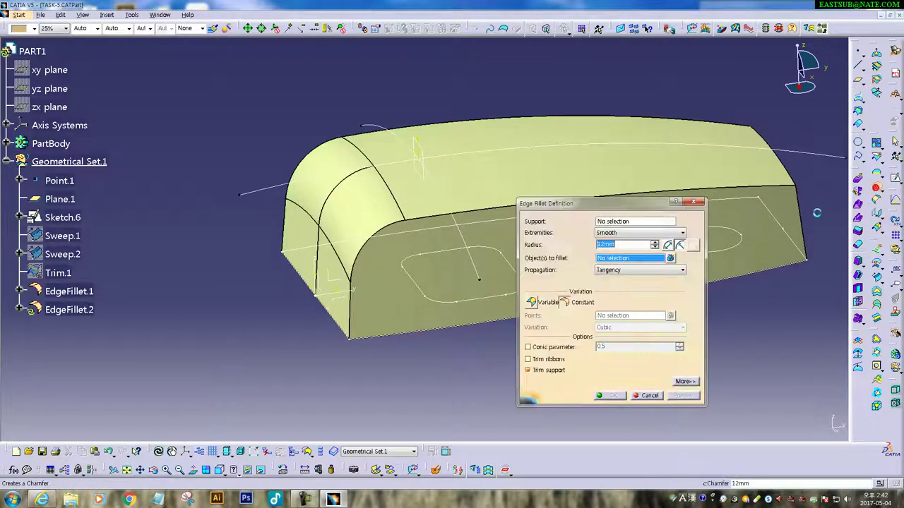
{"action": "left_click", "coordinate": [626, 270]}
{"action": "left_click", "coordinate": [614, 281]}
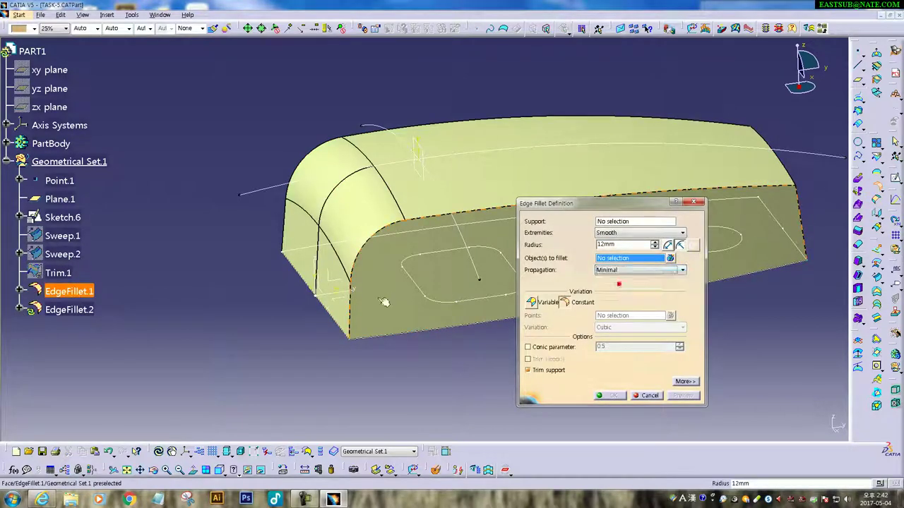
{"action": "left_click", "coordinate": [347, 303]}
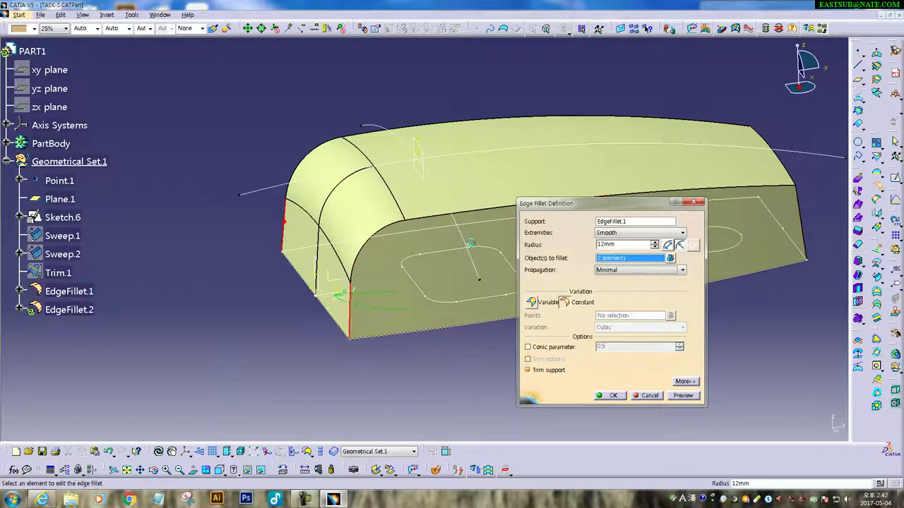
{"action": "double_click", "coordinate": [626, 244]}
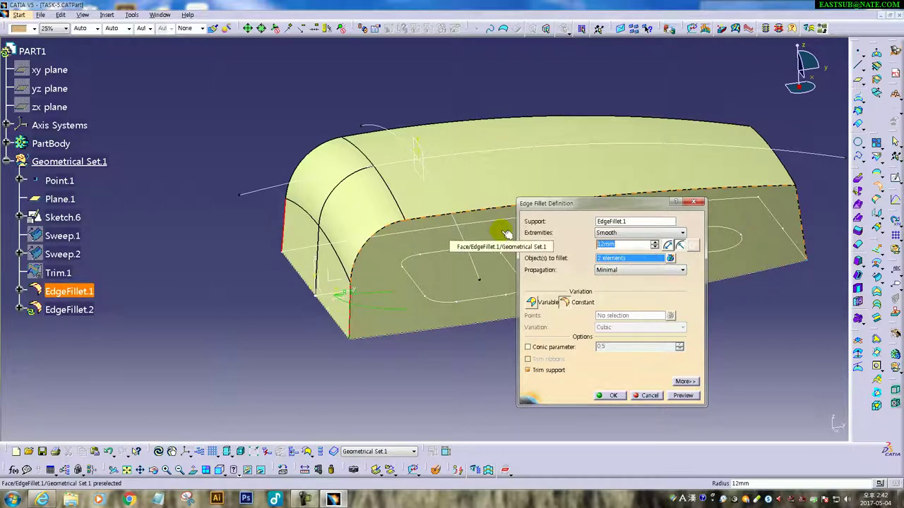
{"action": "type", "text": "10"}
{"action": "key", "text": "Return"}
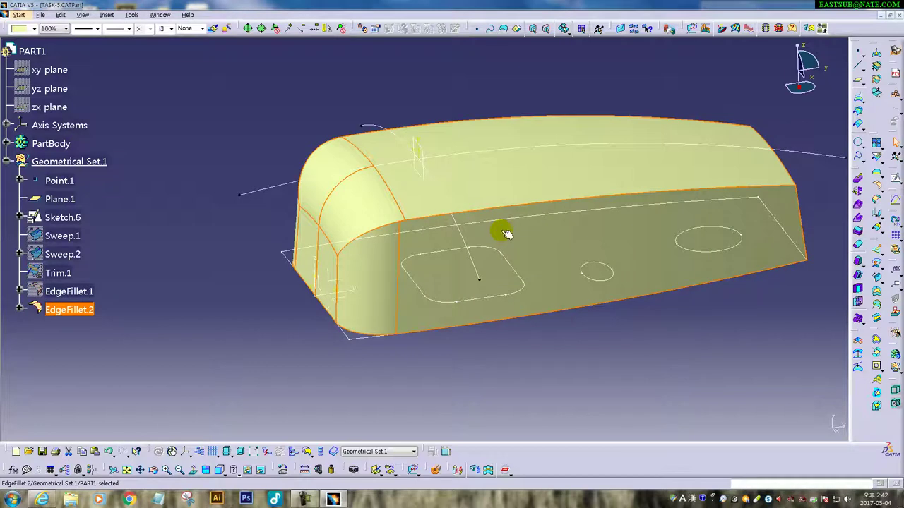
- Fillet the two vertical corners at the opposite end with a 10mm radius
{"action": "left_click", "coordinate": [619, 358]}
{"action": "left_click", "coordinate": [876, 185]}
{"action": "mouse_move", "coordinate": [433, 236]}
{"action": "middle_mouse_down"}
{"action": "mouse_move", "coordinate": [467, 298]}
{"action": "mouse_move", "coordinate": [487, 300]}
{"action": "middle_mouse_up"}
{"action": "left_click", "coordinate": [491, 297]}
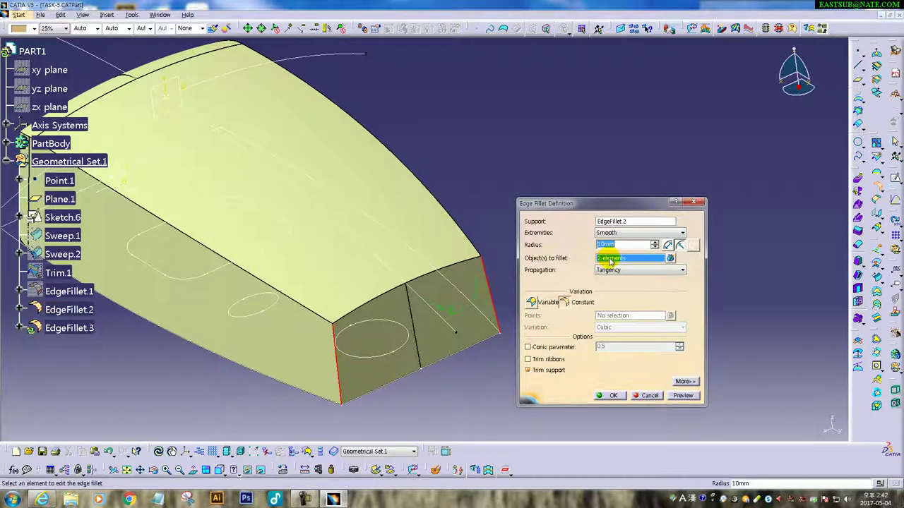
{"action": "left_click", "coordinate": [613, 395]}
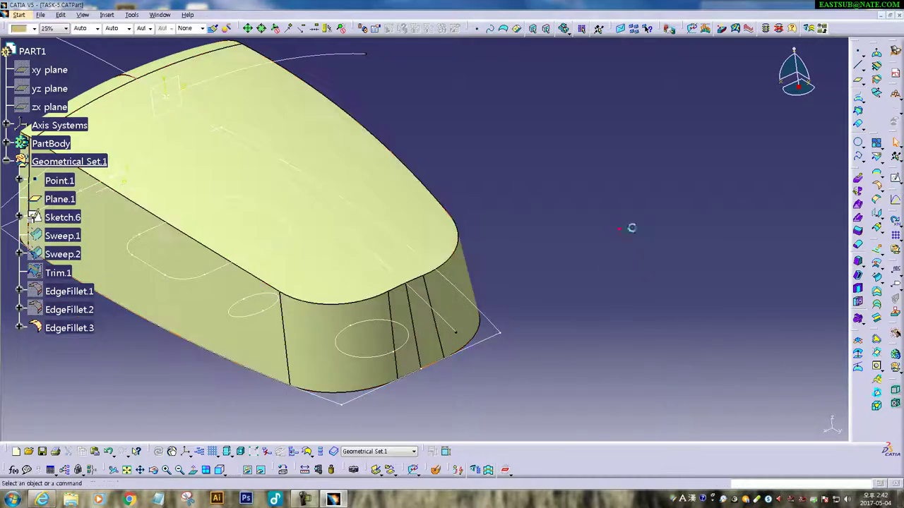
- Round the top edge loop with a 15mm fillet
{"action": "left_click", "coordinate": [876, 187]}
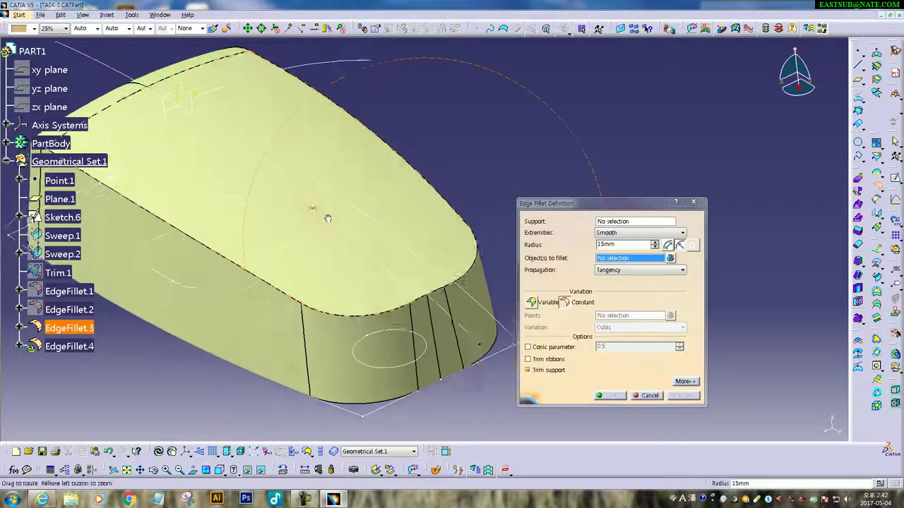
{"action": "middle_click_drag", "start_coordinate": [323, 212], "coordinate": [346, 238]}
{"action": "left_click", "coordinate": [346, 266]}
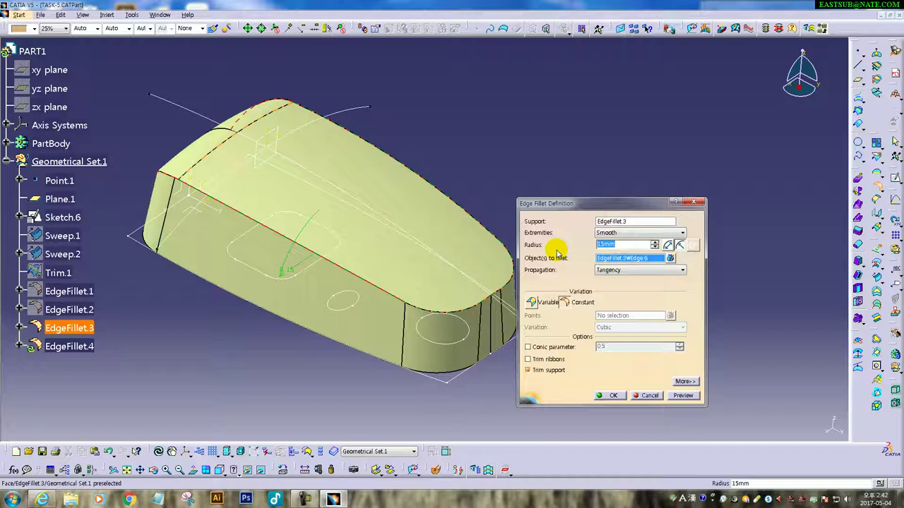
{"action": "left_click", "coordinate": [613, 395]}
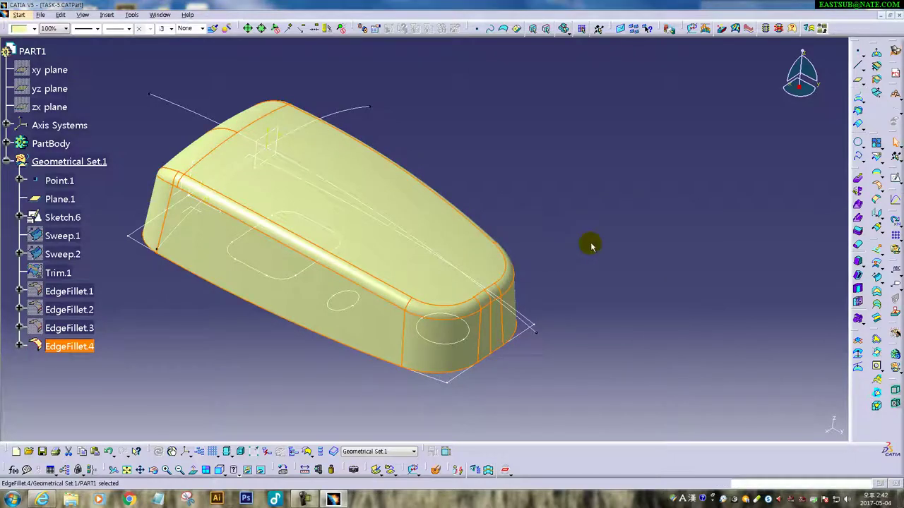
{"action": "left_click", "coordinate": [592, 246]}
{"action": "mouse_move", "coordinate": [228, 343]}
{"action": "middle_mouse_down"}
{"action": "mouse_move", "coordinate": [339, 343]}
{"action": "mouse_move", "coordinate": [417, 357]}
{"action": "mouse_move", "coordinate": [509, 313]}
{"action": "mouse_move", "coordinate": [493, 341]}
{"action": "mouse_move", "coordinate": [476, 317]}
{"action": "middle_mouse_up"}
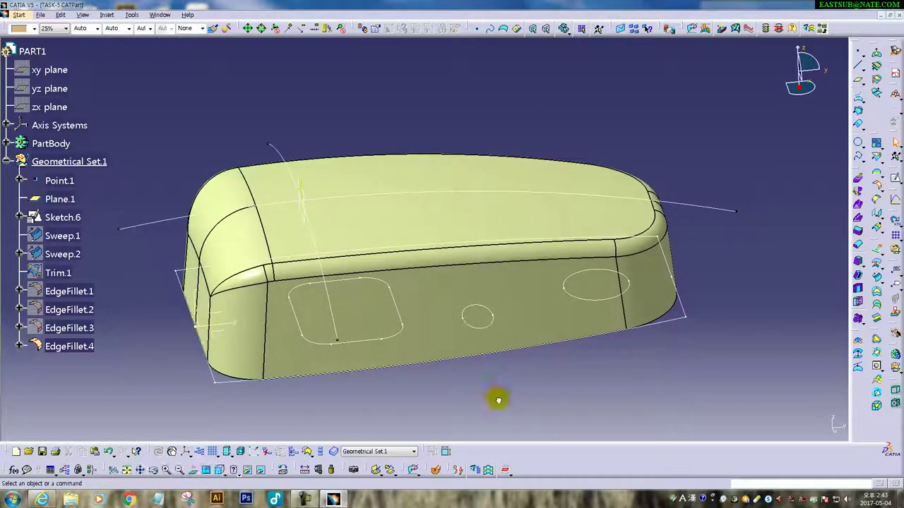
- Unhide the original curved surface Sweep.1 from the hidden space
{"action": "left_click", "coordinate": [260, 469]}
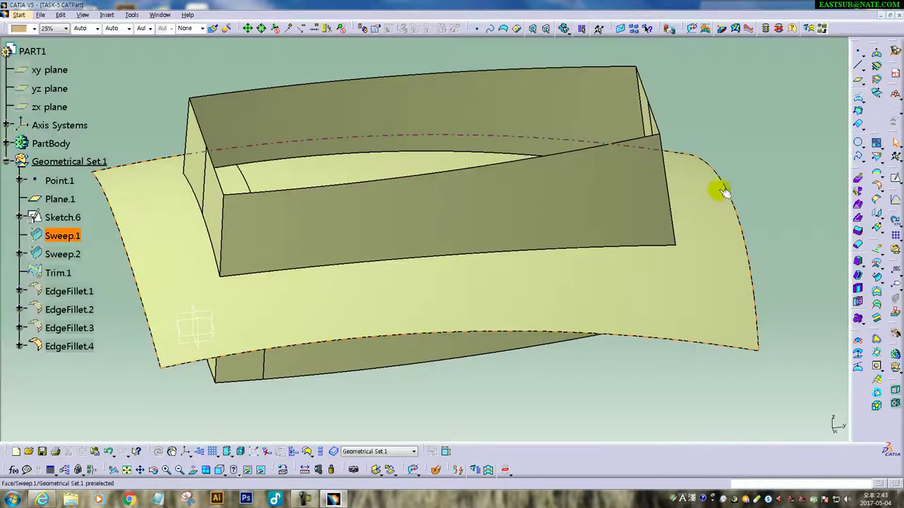
{"action": "right_click", "coordinate": [705, 219]}
{"action": "left_click", "coordinate": [724, 248]}
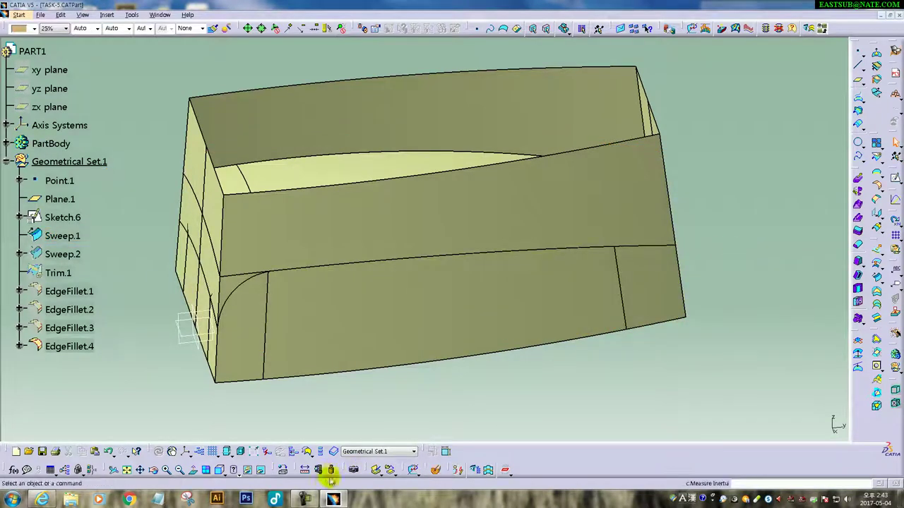
{"action": "left_click", "coordinate": [261, 470]}
- Create a 0mm offset surface of Sweep.1, then hide Sweep.1
{"action": "left_click", "coordinate": [877, 231]}
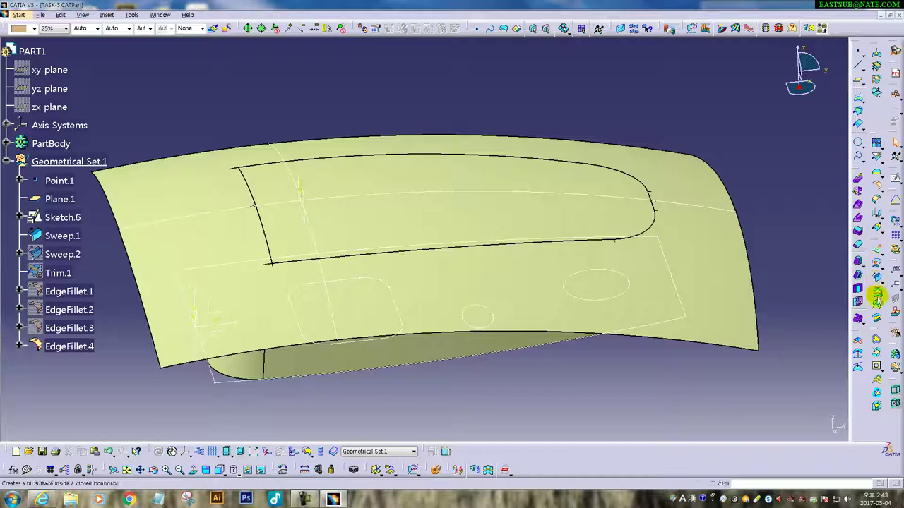
{"action": "left_click", "coordinate": [877, 267]}
{"action": "left_click", "coordinate": [677, 239]}
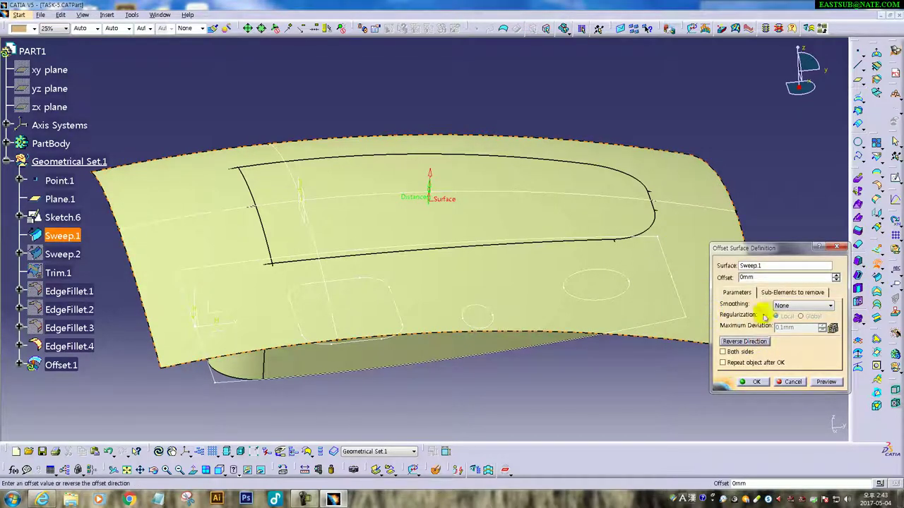
{"action": "double_click", "coordinate": [773, 278]}
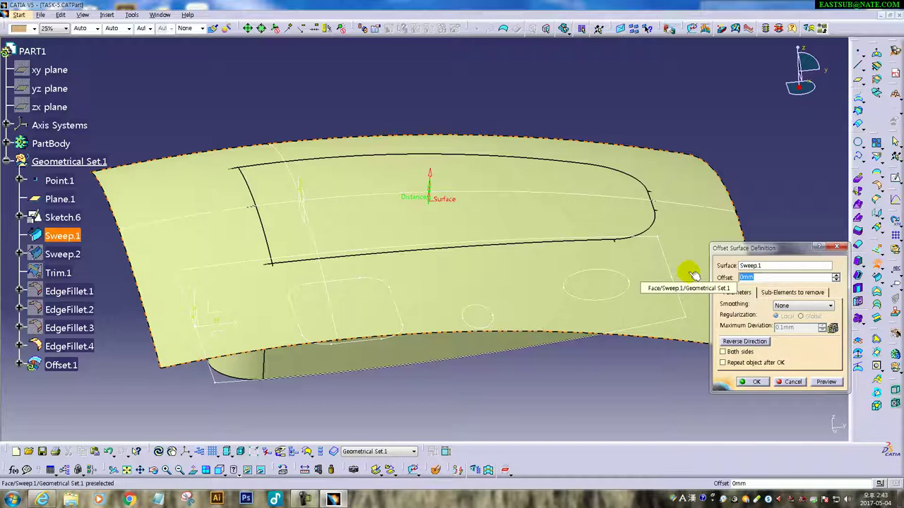
{"action": "type", "text": "3"}
{"action": "key", "text": "Return"}
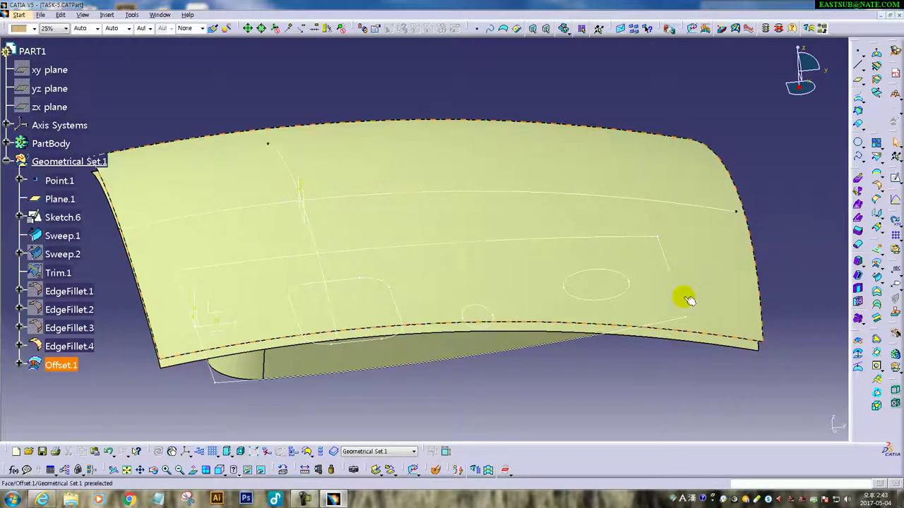
{"action": "right_click", "coordinate": [703, 346]}
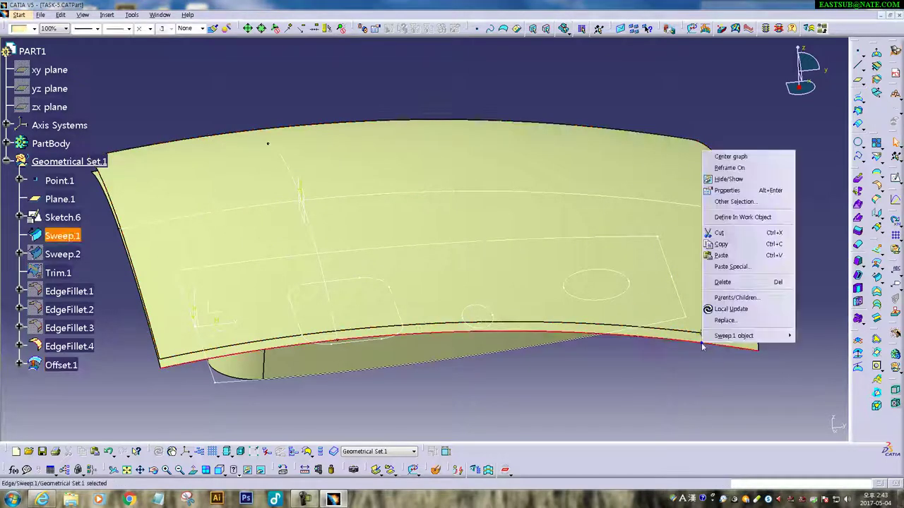
{"action": "left_click", "coordinate": [723, 178]}
- Extrude the Sketch.3 circle into a cylinder with limits 28mm and -15mm
{"action": "left_click", "coordinate": [876, 259]}
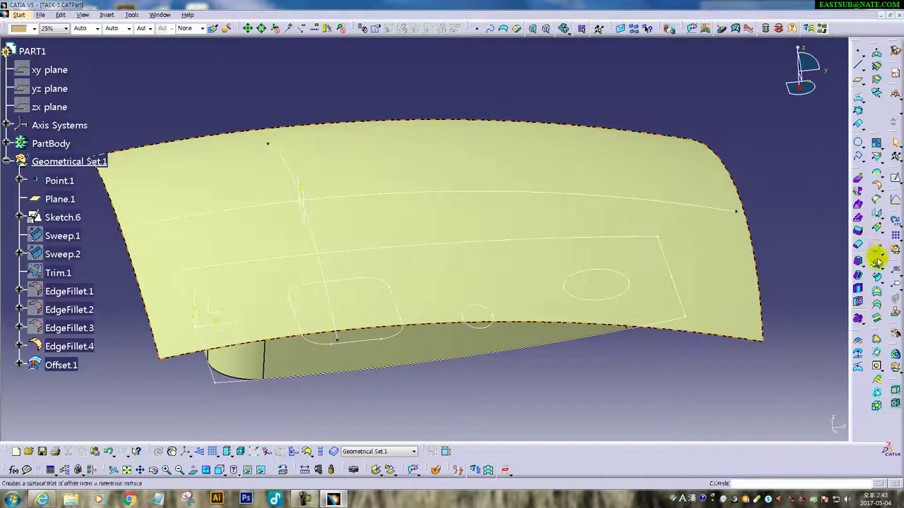
{"action": "left_click", "coordinate": [573, 294]}
{"action": "mouse_move", "coordinate": [541, 252]}
{"action": "middle_mouse_down"}
{"action": "mouse_move", "coordinate": [383, 248]}
{"action": "mouse_move", "coordinate": [409, 175]}
{"action": "mouse_move", "coordinate": [430, 229]}
{"action": "mouse_move", "coordinate": [414, 288]}
{"action": "mouse_move", "coordinate": [466, 251]}
{"action": "middle_mouse_up"}
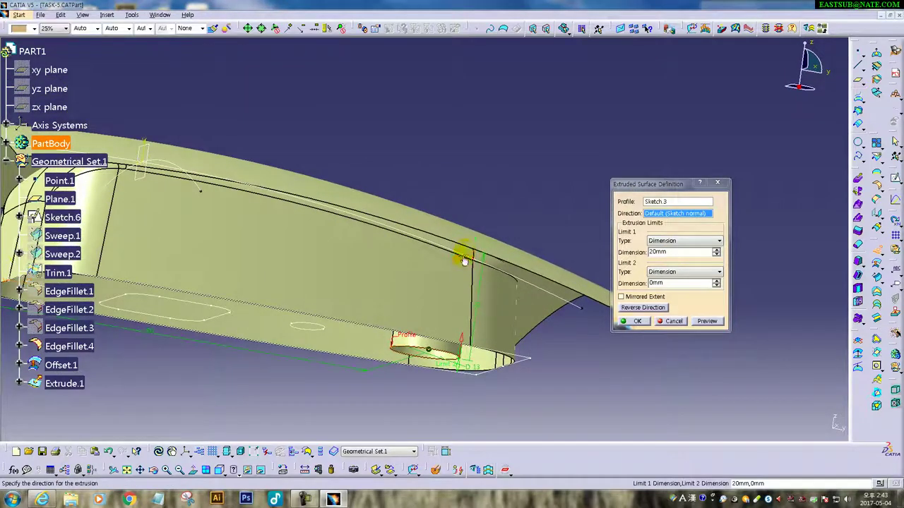
{"action": "left_click_drag", "start_coordinate": [464, 261], "coordinate": [476, 212]}
{"action": "middle_click_drag", "start_coordinate": [425, 351], "coordinate": [529, 257]}
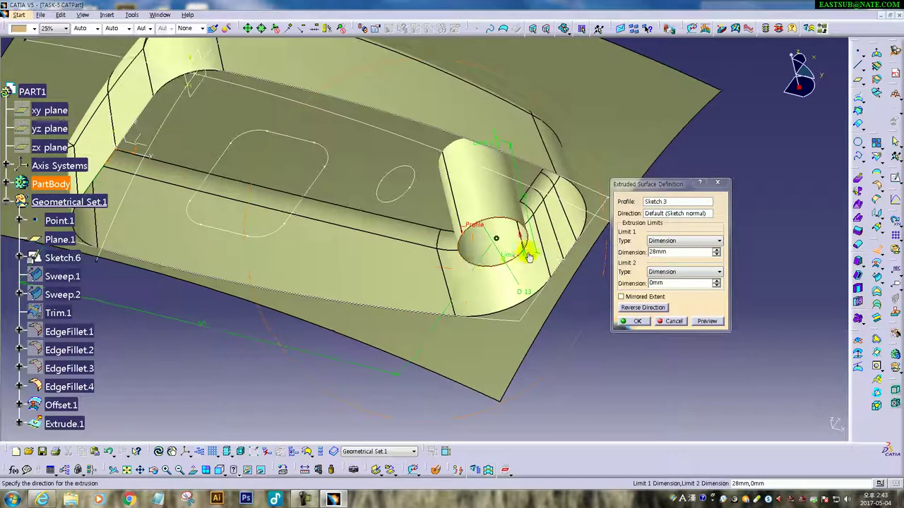
{"action": "mouse_move", "coordinate": [512, 262]}
{"action": "left_mouse_down"}
{"action": "mouse_move", "coordinate": [494, 240]}
{"action": "mouse_move", "coordinate": [497, 206]}
{"action": "left_mouse_up"}
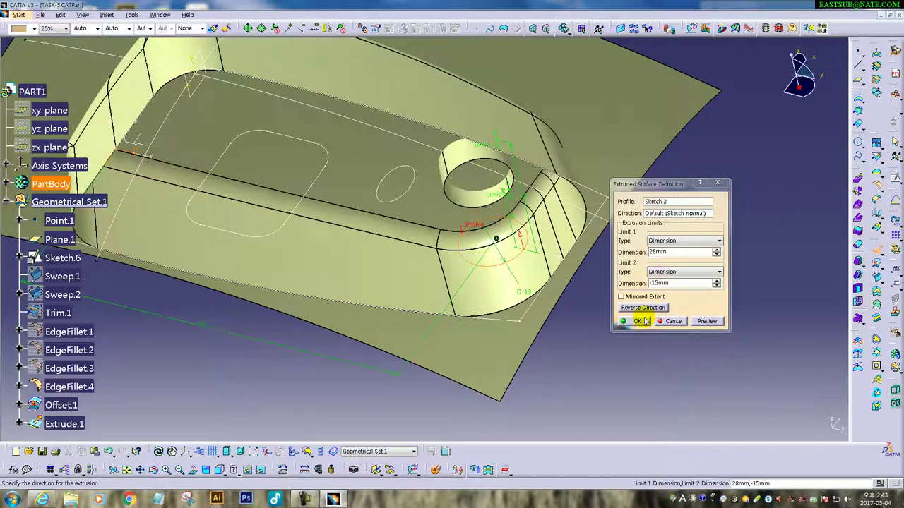
{"action": "left_click", "coordinate": [643, 321]}
{"action": "middle_click_drag", "start_coordinate": [481, 125], "coordinate": [719, 187]}
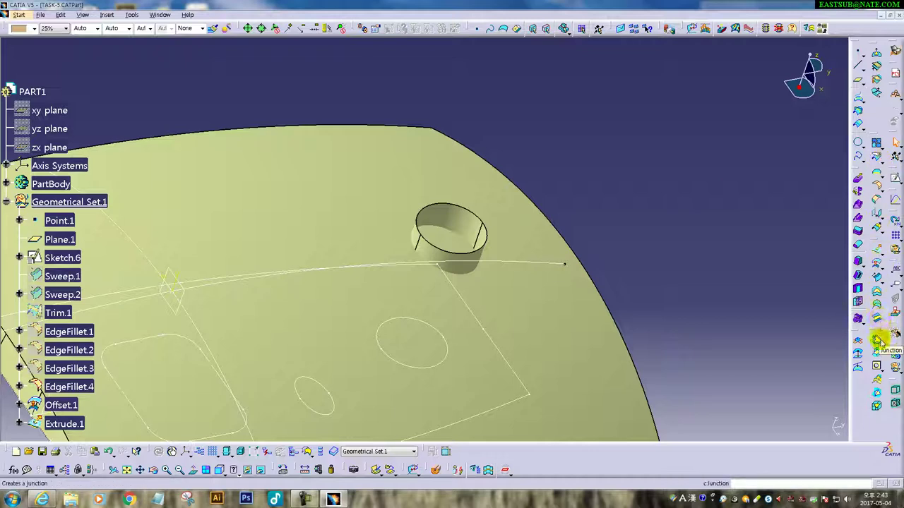
- Create a bitangent fillet between cylinder Extrude.1 and surface Offset.1
{"action": "left_click", "coordinate": [877, 188]}
{"action": "left_click", "coordinate": [841, 195]}
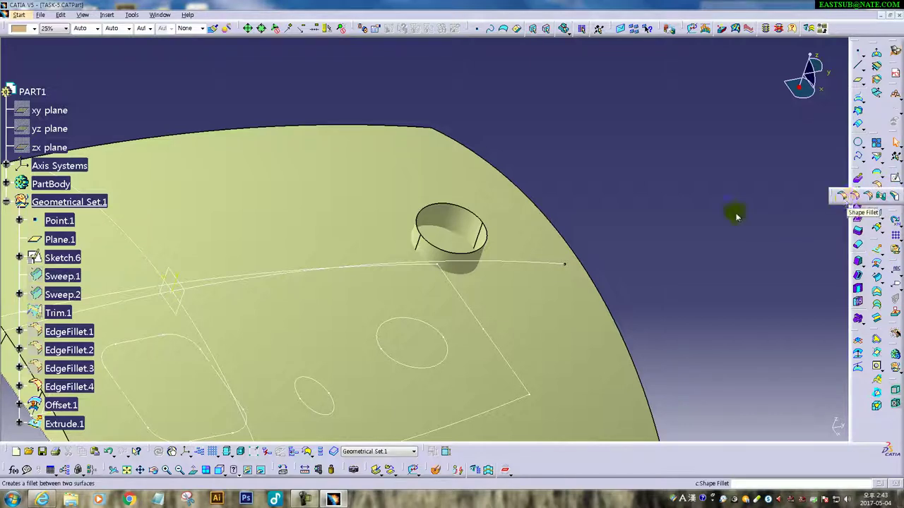
{"action": "left_click", "coordinate": [462, 267]}
{"action": "mouse_move", "coordinate": [462, 267]}
{"action": "middle_mouse_down"}
{"action": "mouse_move", "coordinate": [463, 249]}
{"action": "mouse_move", "coordinate": [428, 269]}
{"action": "mouse_move", "coordinate": [424, 306]}
{"action": "middle_mouse_up"}
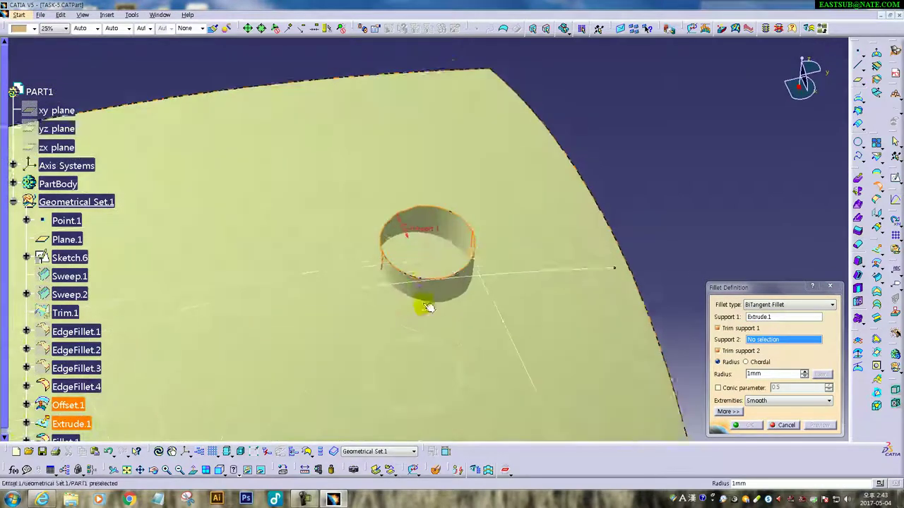
{"action": "left_click", "coordinate": [432, 254]}
{"action": "middle_click_drag", "start_coordinate": [433, 254], "coordinate": [420, 200]}
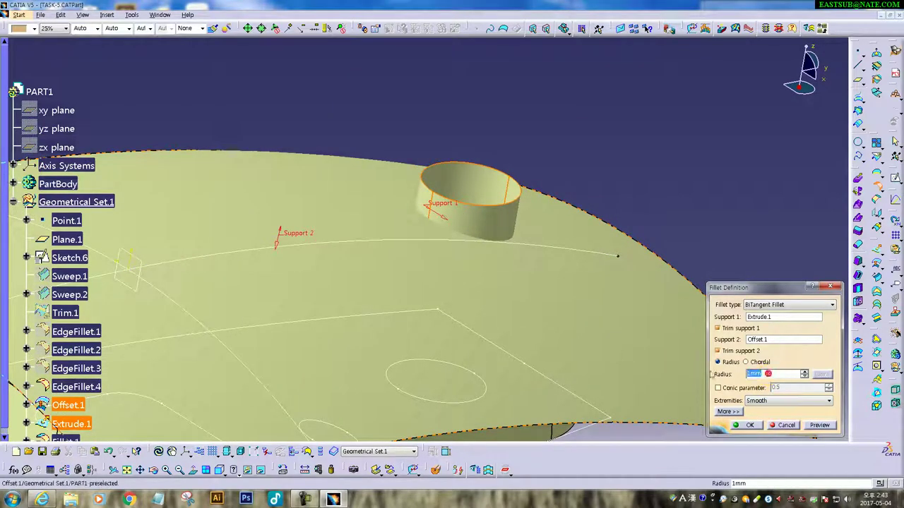
{"action": "key", "text": "Return"}
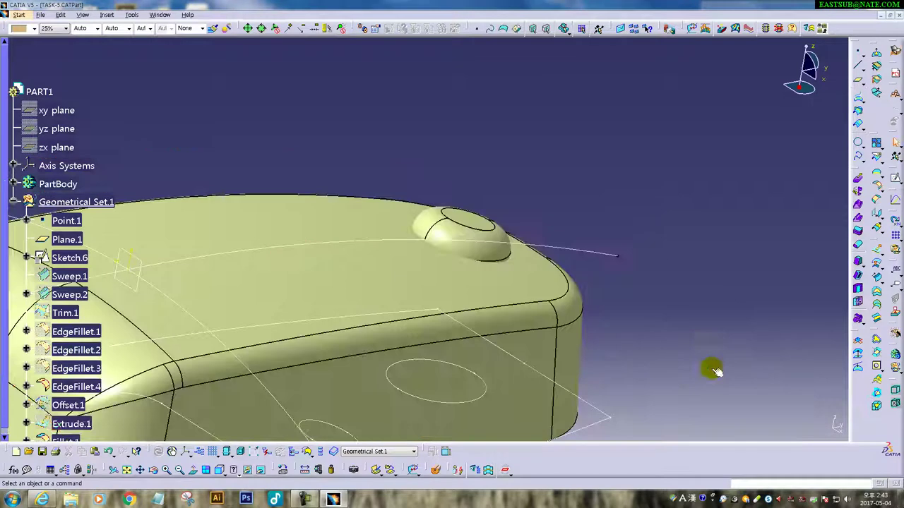
- Edit the boss fillet to a 3mm radius
{"action": "double_click", "coordinate": [493, 257]}
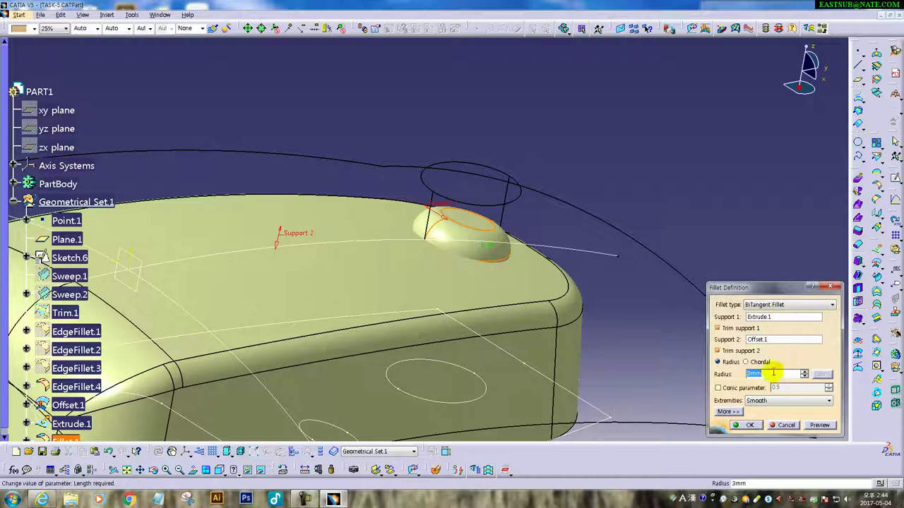
{"action": "key", "text": "Return"}
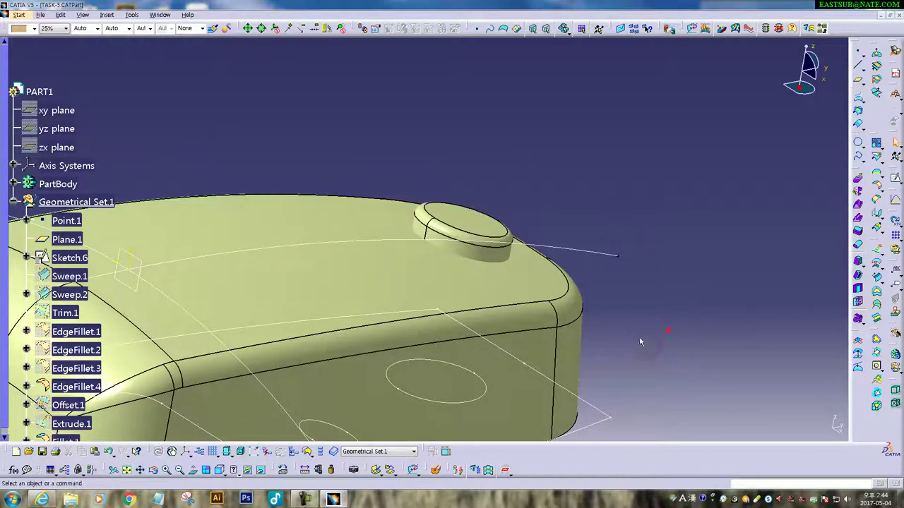
{"action": "mouse_move", "coordinate": [494, 312]}
{"action": "middle_mouse_down"}
{"action": "mouse_move", "coordinate": [442, 238]}
{"action": "mouse_move", "coordinate": [414, 117]}
{"action": "mouse_move", "coordinate": [428, 359]}
{"action": "mouse_move", "coordinate": [440, 337]}
{"action": "mouse_move", "coordinate": [414, 359]}
{"action": "mouse_move", "coordinate": [530, 270]}
{"action": "mouse_move", "coordinate": [592, 394]}
{"action": "middle_mouse_up"}
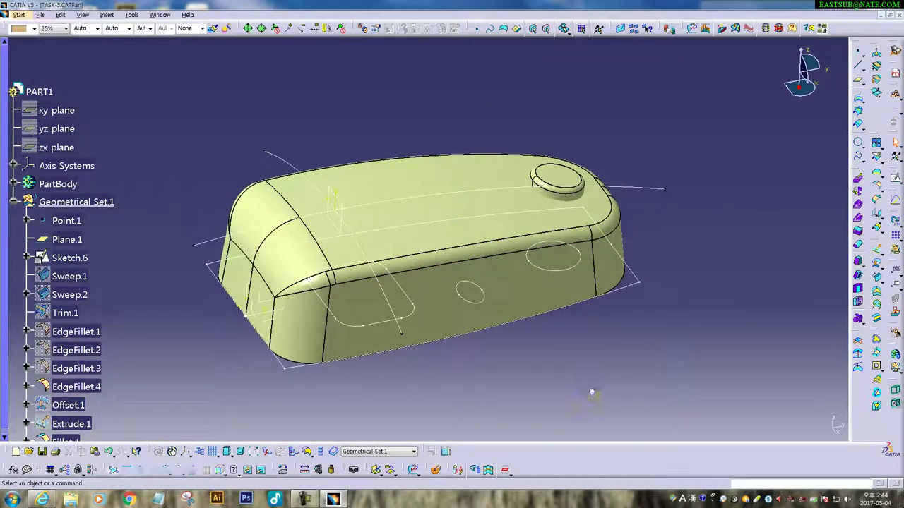
- Extrude the square Sketch.2 surface with limits 28mm and -20mm
{"action": "left_click", "coordinate": [880, 260]}
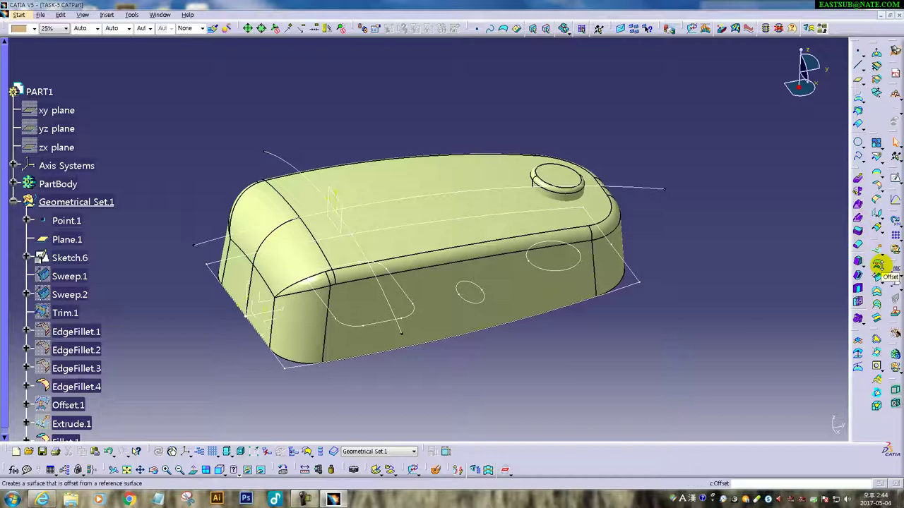
{"action": "left_click", "coordinate": [876, 228]}
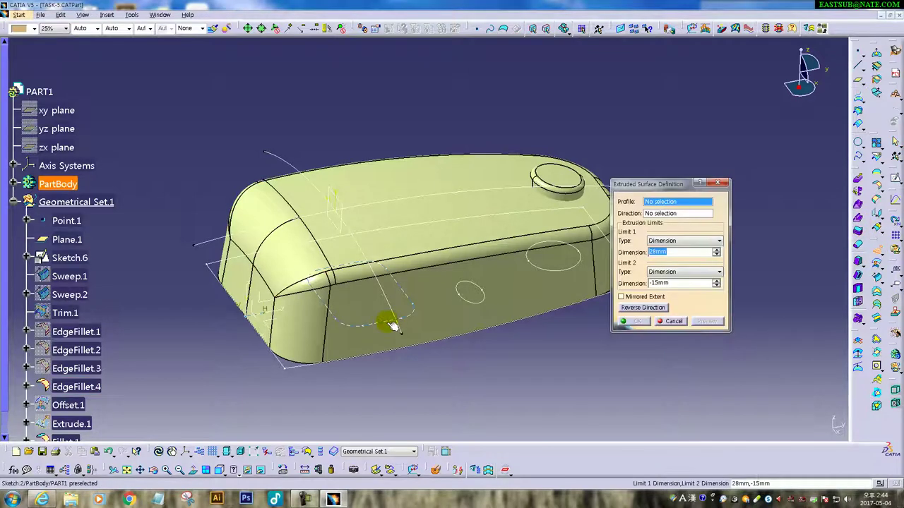
{"action": "left_click", "coordinate": [392, 322]}
{"action": "left_click", "coordinate": [382, 242]}
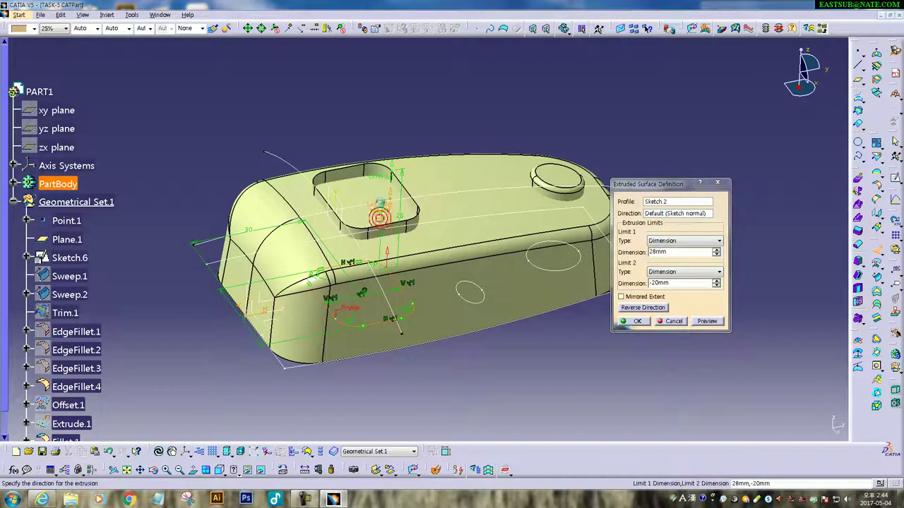
{"action": "mouse_move", "coordinate": [447, 309]}
{"action": "middle_mouse_down"}
{"action": "mouse_move", "coordinate": [460, 196]}
{"action": "mouse_move", "coordinate": [384, 97]}
{"action": "mouse_move", "coordinate": [382, 125]}
{"action": "middle_mouse_up"}
{"action": "left_click", "coordinate": [633, 321]}
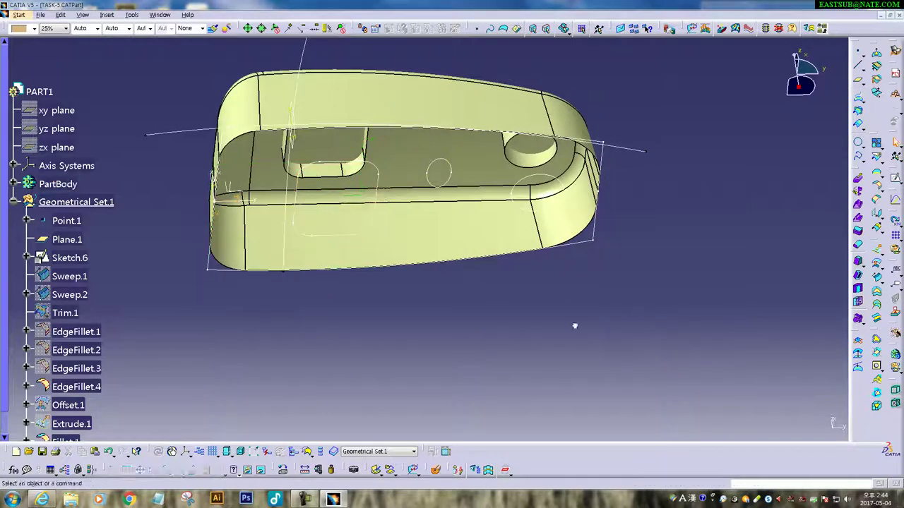
{"action": "mouse_move", "coordinate": [468, 97]}
{"action": "middle_mouse_down"}
{"action": "mouse_move", "coordinate": [498, 312]}
{"action": "mouse_move", "coordinate": [484, 293]}
{"action": "middle_mouse_up"}
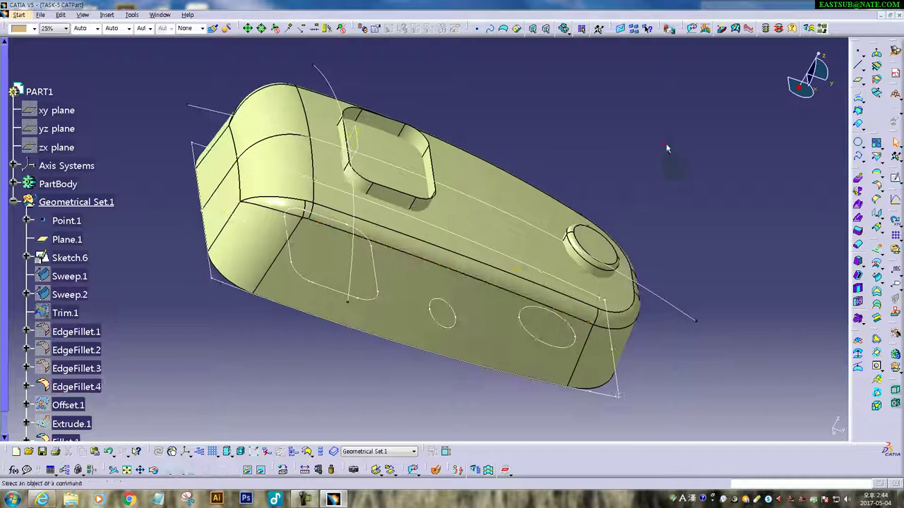
- Extrude the oval Sketch.4 with the same 28mm / -20mm limits
{"action": "left_click", "coordinate": [876, 251]}
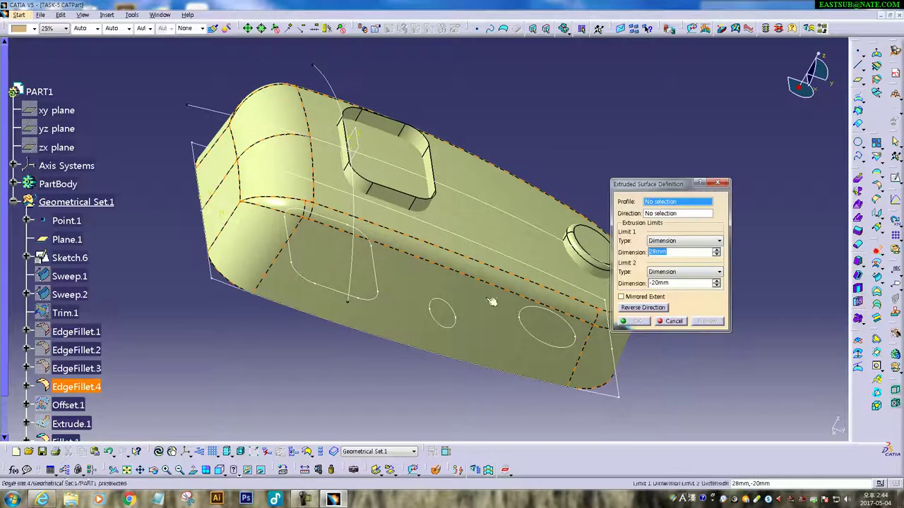
{"action": "left_click", "coordinate": [440, 323]}
{"action": "mouse_move", "coordinate": [601, 300]}
{"action": "middle_mouse_down"}
{"action": "mouse_move", "coordinate": [525, 124]}
{"action": "mouse_move", "coordinate": [414, 323]}
{"action": "middle_mouse_up"}
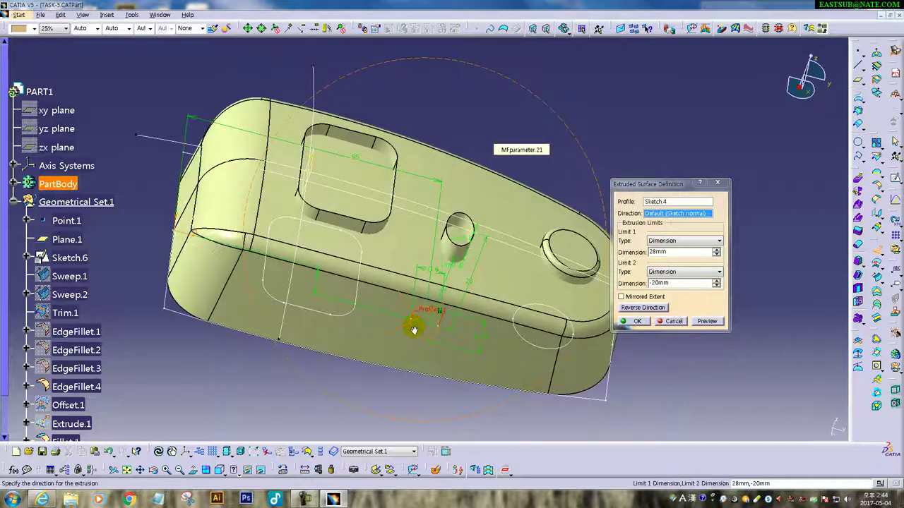
{"action": "left_click", "coordinate": [657, 327]}
- Pattern Extrude.3 along the reversed X Axis with 2 instances 16 mm apart
{"action": "mouse_move", "coordinate": [463, 259]}
{"action": "middle_mouse_down"}
{"action": "mouse_move", "coordinate": [454, 247]}
{"action": "mouse_move", "coordinate": [488, 269]}
{"action": "mouse_move", "coordinate": [478, 208]}
{"action": "mouse_move", "coordinate": [525, 250]}
{"action": "mouse_move", "coordinate": [516, 236]}
{"action": "middle_mouse_up"}
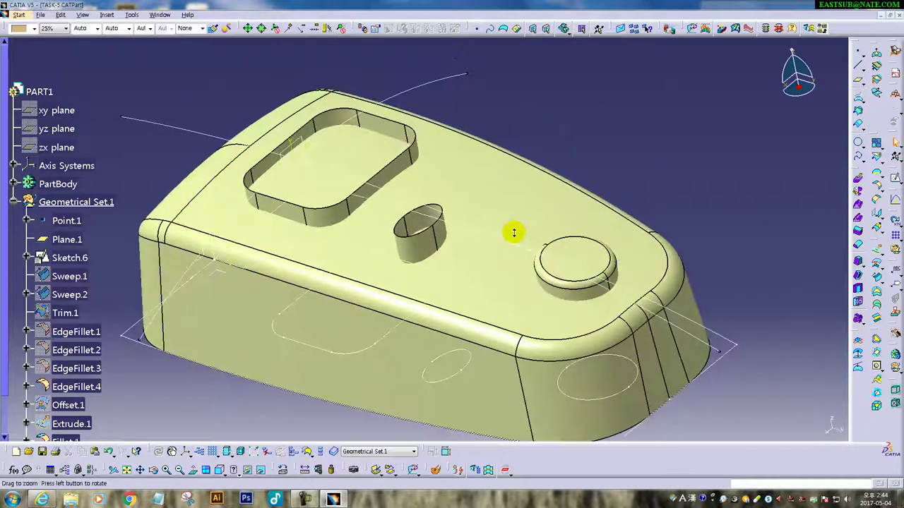
{"action": "left_click", "coordinate": [894, 237]}
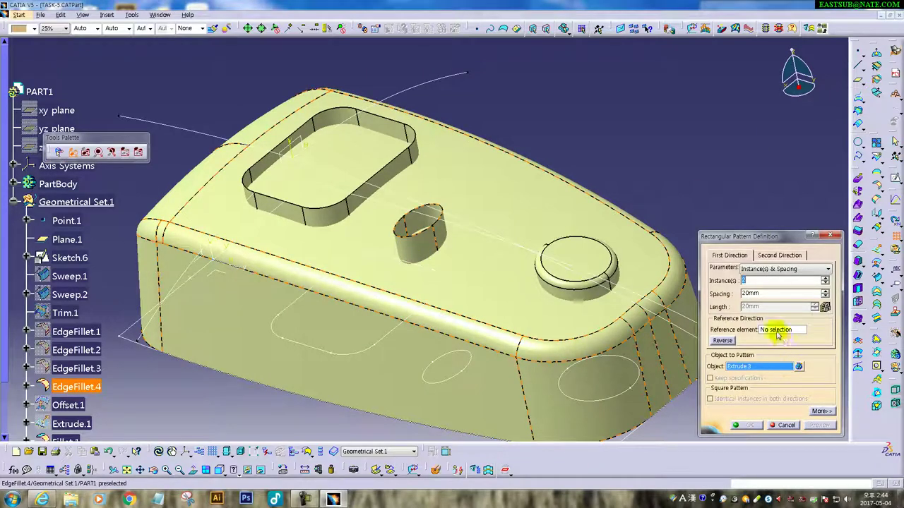
{"action": "left_click", "coordinate": [777, 332]}
{"action": "right_click", "coordinate": [775, 334]}
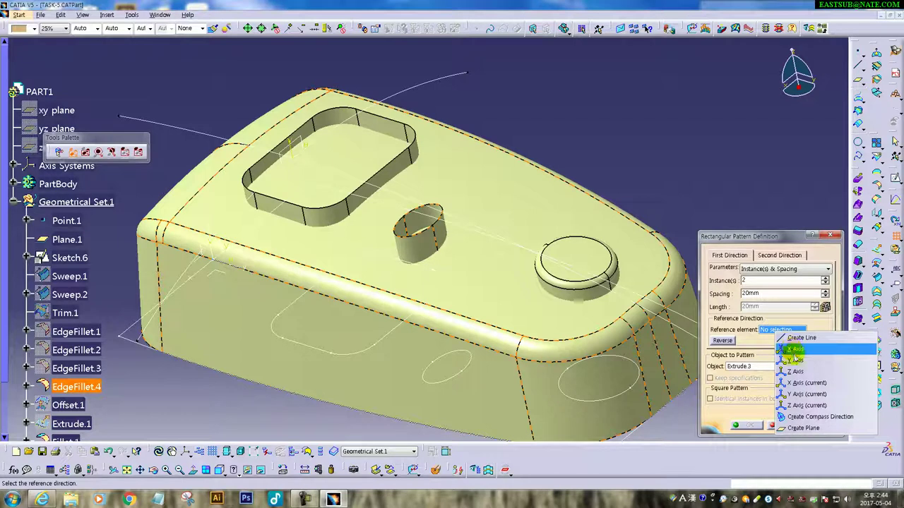
{"action": "left_click", "coordinate": [794, 355]}
{"action": "left_click", "coordinate": [722, 342]}
{"action": "type", "text": "16"}
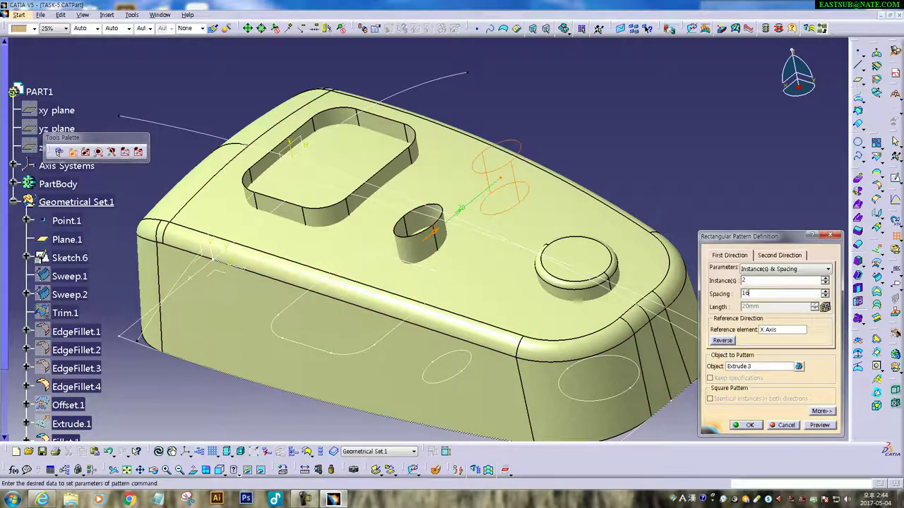
{"action": "key", "text": "Return"}
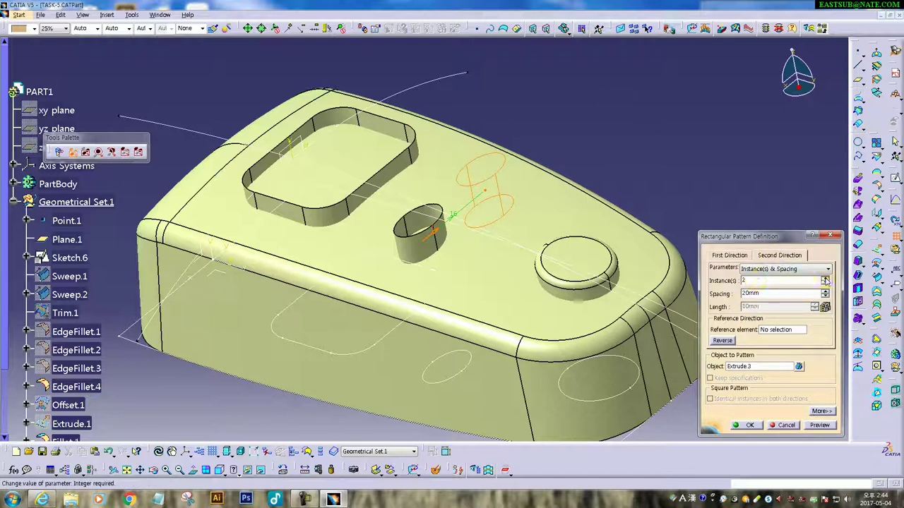
- Add a second direction along the Y Axis, 2 instances 10 mm apart, and create the pattern
{"action": "right_click", "coordinate": [780, 330]}
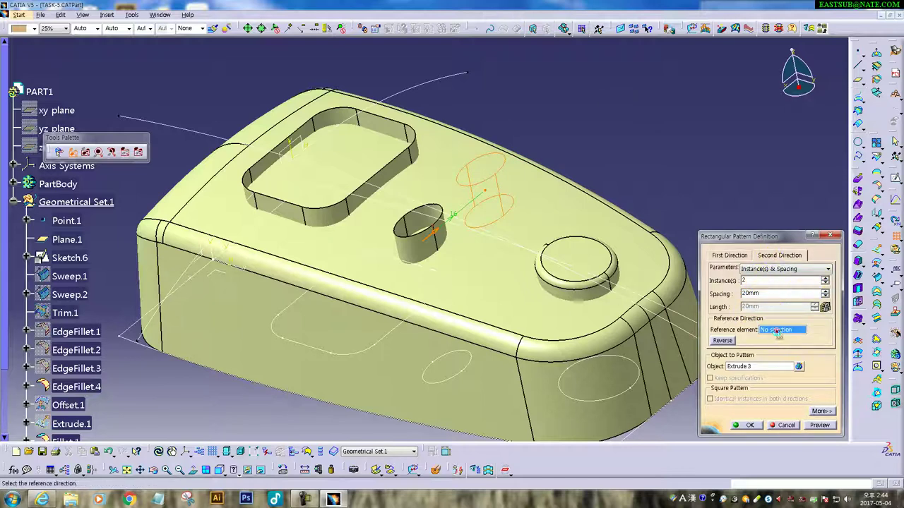
{"action": "left_click", "coordinate": [795, 362]}
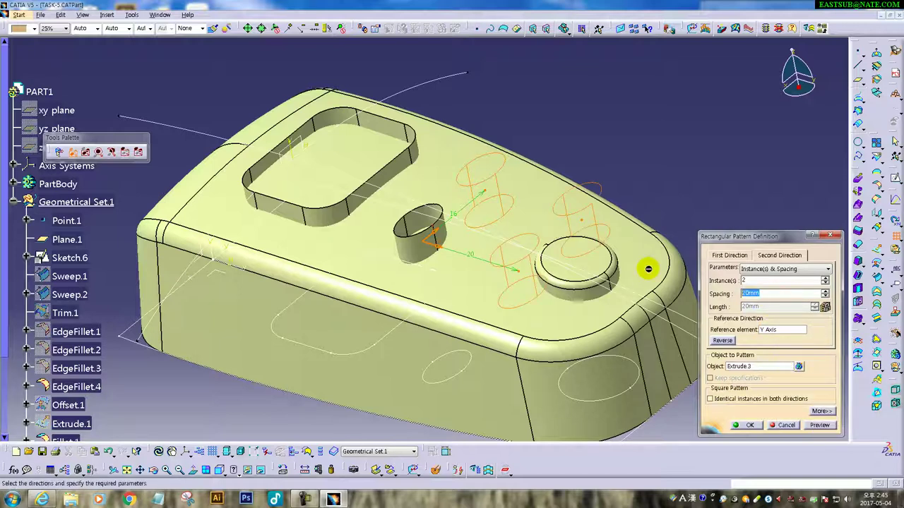
{"action": "left_click", "coordinate": [781, 293]}
{"action": "type", "text": "10"}
{"action": "key", "text": "Return"}
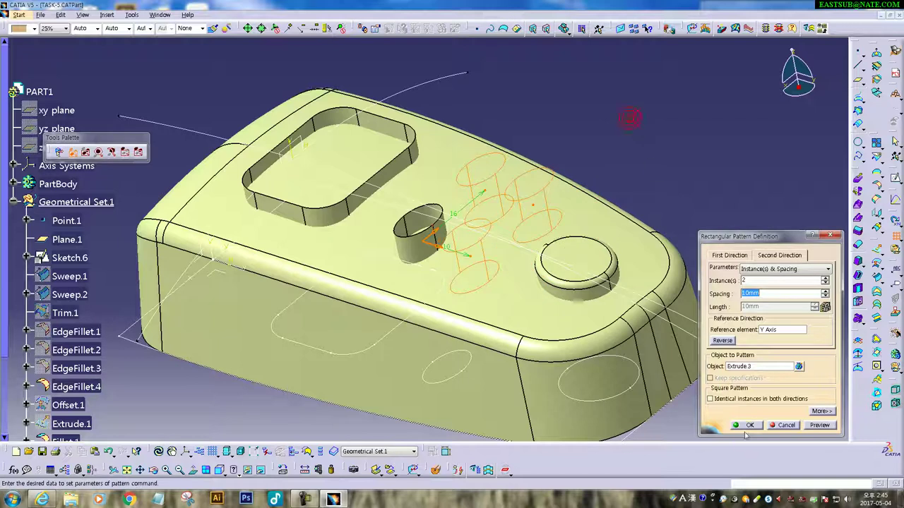
{"action": "left_click", "coordinate": [751, 426]}
{"action": "mouse_move", "coordinate": [360, 322]}
{"action": "middle_mouse_down"}
{"action": "mouse_move", "coordinate": [512, 133]}
{"action": "mouse_move", "coordinate": [524, 81]}
{"action": "mouse_move", "coordinate": [474, 242]}
{"action": "mouse_move", "coordinate": [410, 329]}
{"action": "mouse_move", "coordinate": [397, 316]}
{"action": "mouse_move", "coordinate": [721, 181]}
{"action": "middle_mouse_up"}
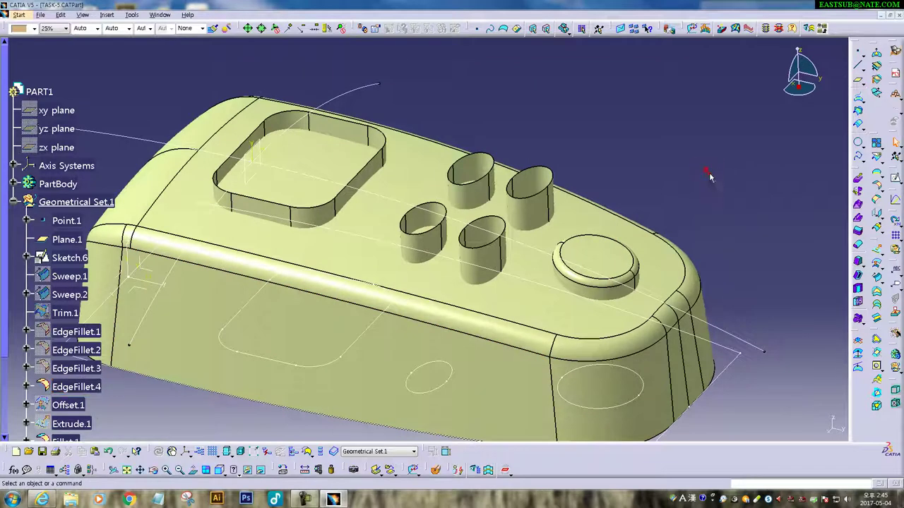
- Hide the sketches and construction wireframe so only hull surfaces, openings and boss show
{"action": "left_click", "coordinate": [132, 14]}
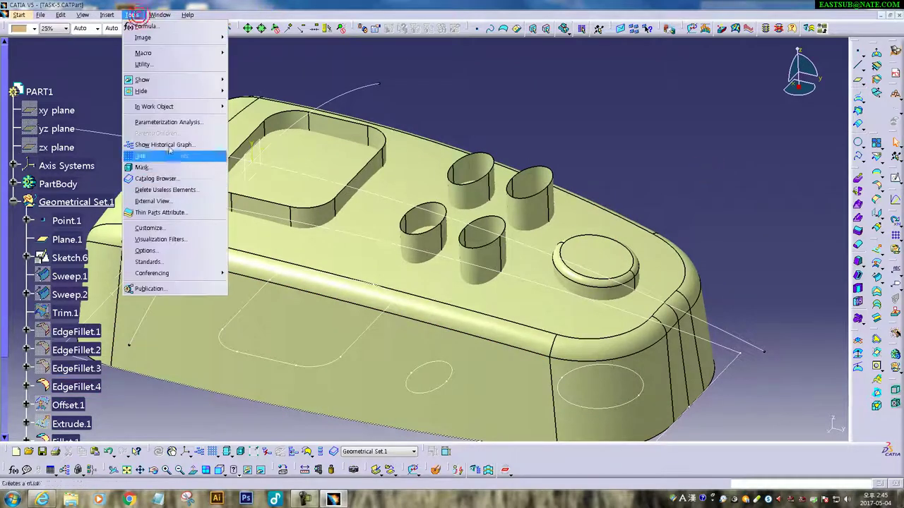
{"action": "left_click", "coordinate": [252, 126]}
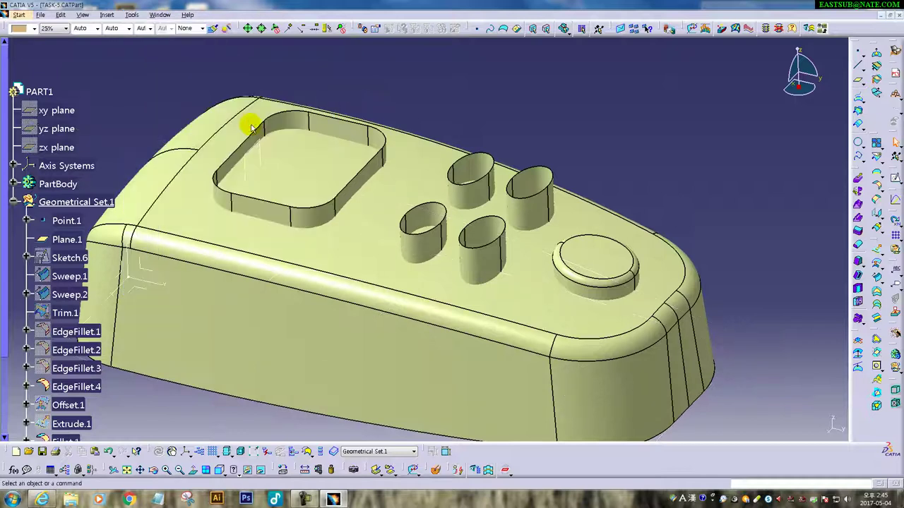
{"action": "left_click", "coordinate": [162, 14]}
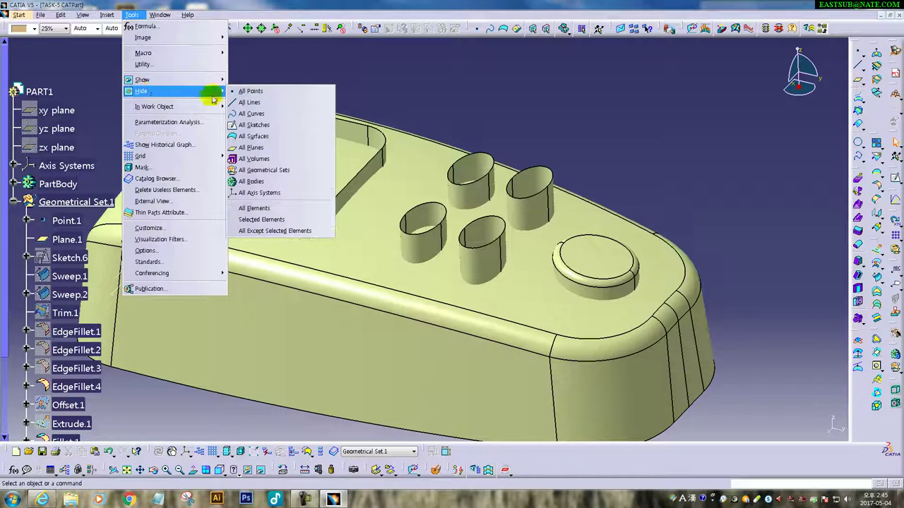
{"action": "left_click", "coordinate": [258, 146]}
{"action": "left_click", "coordinate": [131, 14]}
{"action": "mouse_move", "coordinate": [142, 80]}
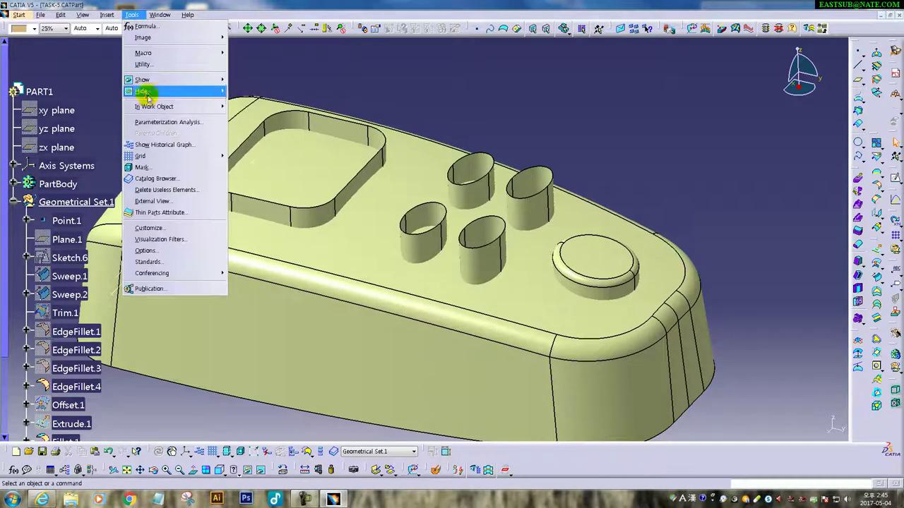
{"action": "left_click", "coordinate": [247, 87]}
{"action": "mouse_move", "coordinate": [360, 250]}
{"action": "middle_mouse_down"}
{"action": "mouse_move", "coordinate": [582, 249]}
{"action": "mouse_move", "coordinate": [662, 217]}
{"action": "middle_mouse_up"}
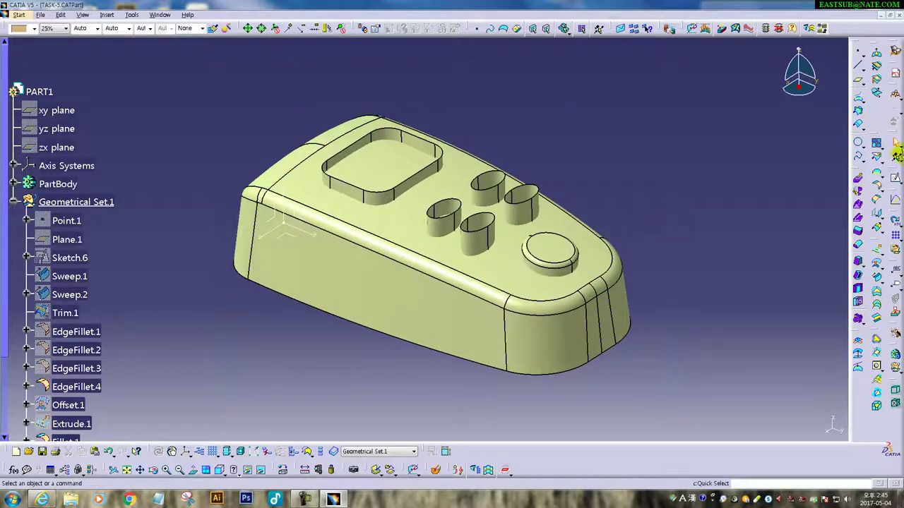
{"action": "left_click", "coordinate": [879, 160]}
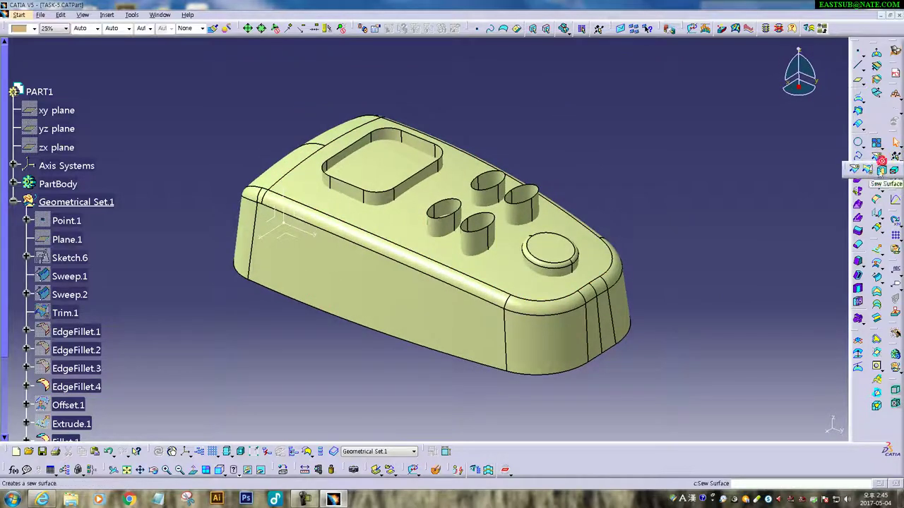
- Join the boss surface Fillet.1 to EdgeFillet.4 with a 1 mm bitangent fillet
{"action": "left_click", "coordinate": [878, 185]}
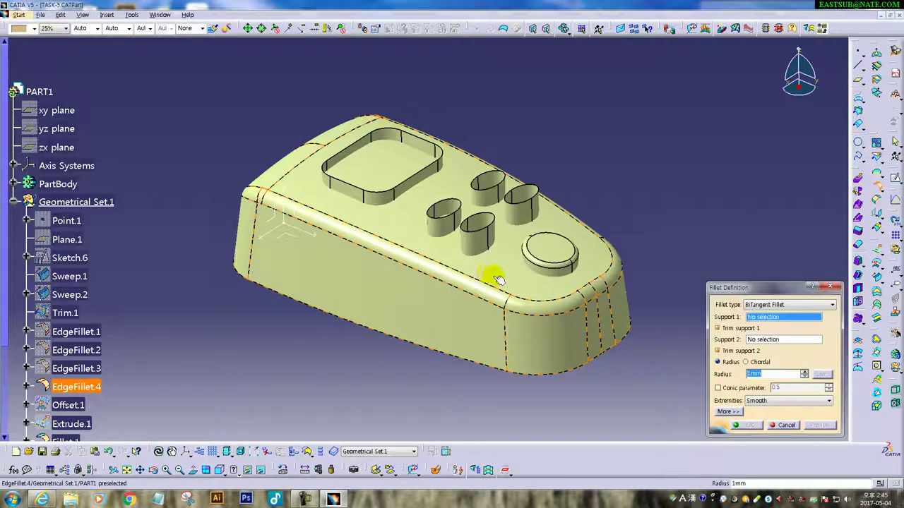
{"action": "middle_click_drag", "start_coordinate": [490, 276], "coordinate": [464, 263]}
{"action": "left_click", "coordinate": [480, 272]}
{"action": "left_click", "coordinate": [459, 289]}
{"action": "middle_click_drag", "start_coordinate": [420, 288], "coordinate": [534, 188]}
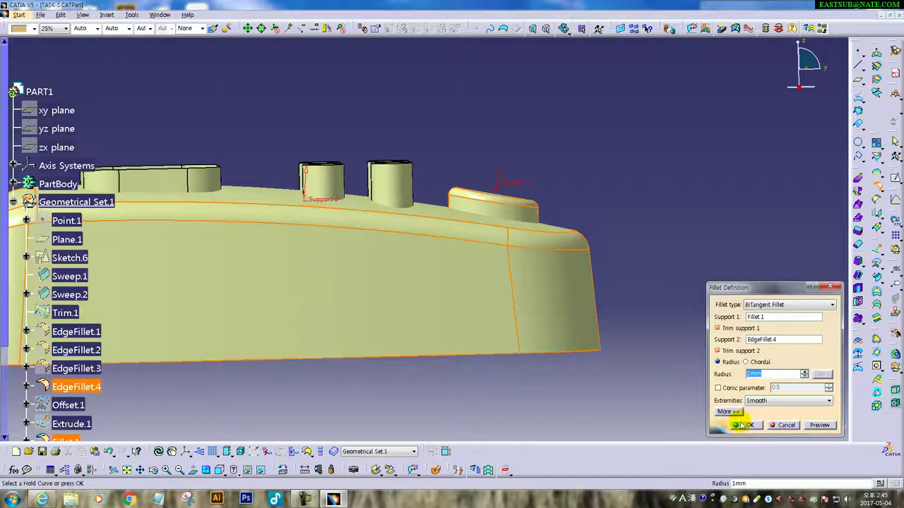
{"action": "left_click", "coordinate": [747, 427]}
{"action": "mouse_move", "coordinate": [518, 142]}
{"action": "middle_mouse_down"}
{"action": "mouse_move", "coordinate": [512, 81]}
{"action": "mouse_move", "coordinate": [529, 64]}
{"action": "mouse_move", "coordinate": [359, 315]}
{"action": "mouse_move", "coordinate": [398, 299]}
{"action": "mouse_move", "coordinate": [427, 258]}
{"action": "mouse_move", "coordinate": [796, 262]}
{"action": "middle_mouse_up"}
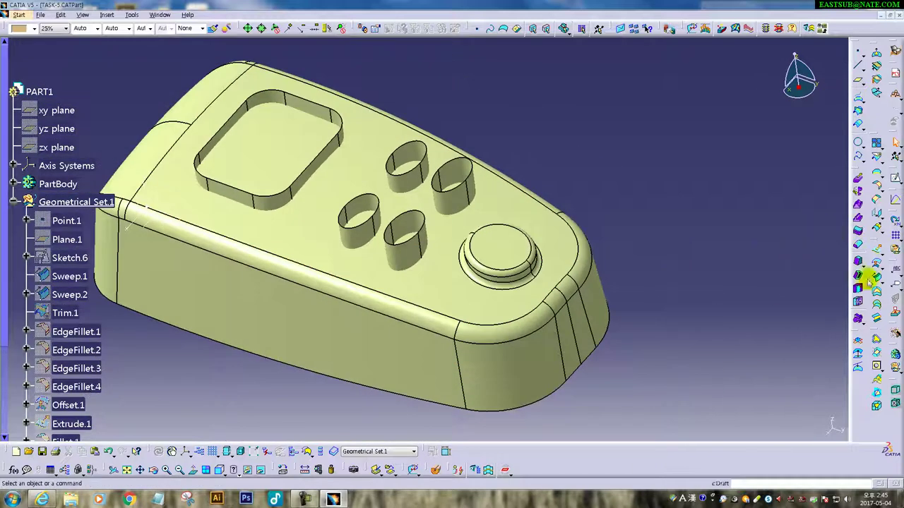
- Split Fillet.2 with RectPattern.1, Extrude.3 and Extrude.2 to cut the holes
{"action": "left_click", "coordinate": [876, 158]}
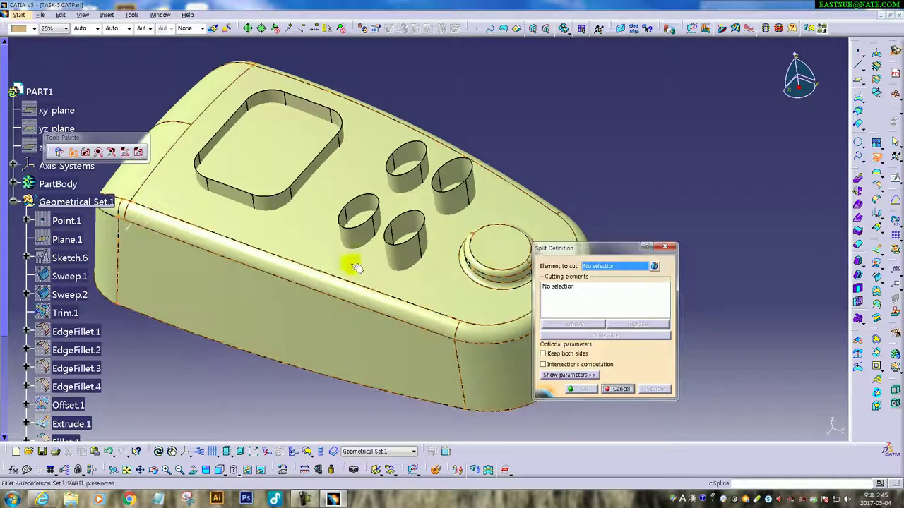
{"action": "left_click", "coordinate": [356, 267]}
{"action": "left_click", "coordinate": [405, 253]}
{"action": "left_click", "coordinate": [239, 197]}
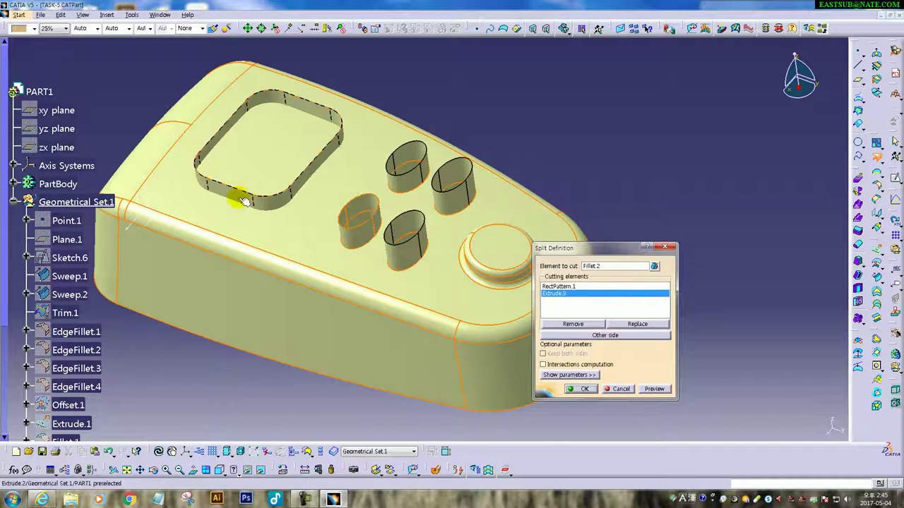
{"action": "left_click", "coordinate": [583, 389]}
- Hide the oval and square cutting walls, then save the part
{"action": "right_click", "coordinate": [403, 256]}
{"action": "left_click", "coordinate": [414, 283]}
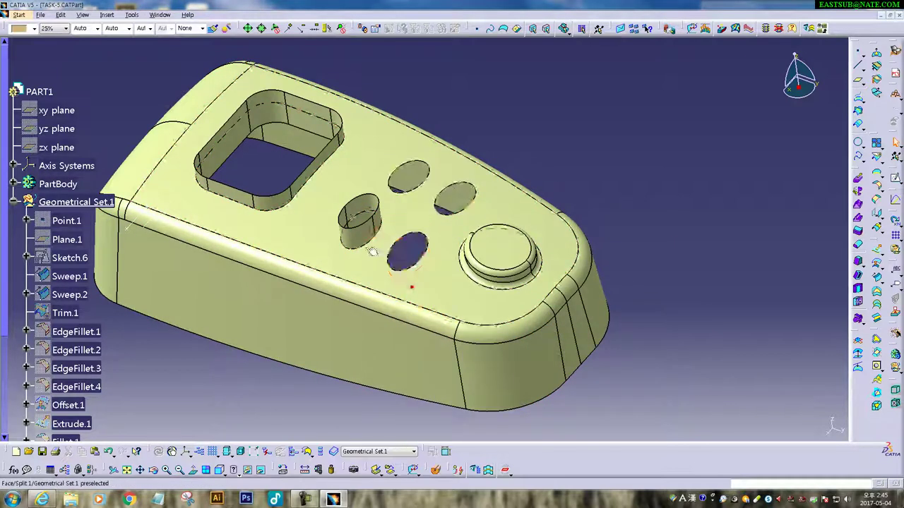
{"action": "right_click", "coordinate": [359, 240]}
{"action": "left_click", "coordinate": [381, 267]}
{"action": "right_click", "coordinate": [261, 201]}
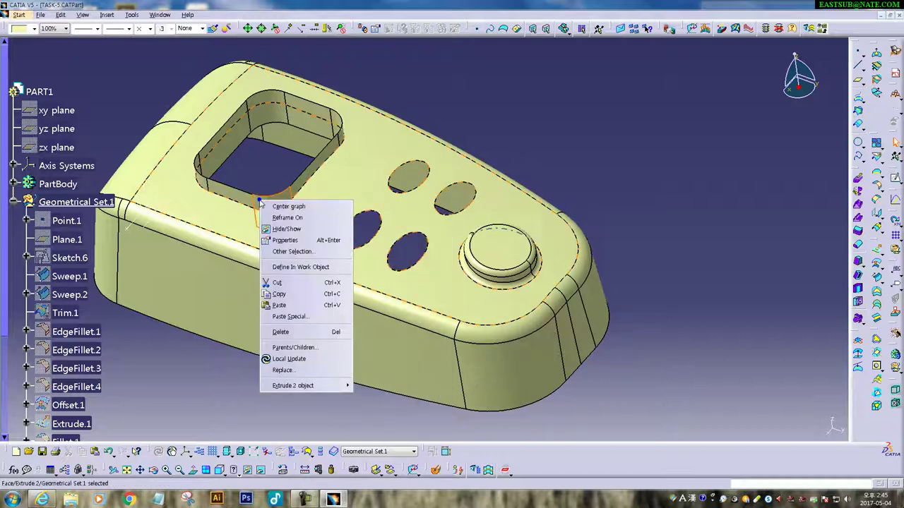
{"action": "left_click", "coordinate": [272, 230]}
{"action": "mouse_move", "coordinate": [272, 232]}
{"action": "middle_mouse_down"}
{"action": "mouse_move", "coordinate": [541, 289]}
{"action": "mouse_move", "coordinate": [402, 318]}
{"action": "mouse_move", "coordinate": [216, 238]}
{"action": "mouse_move", "coordinate": [284, 255]}
{"action": "mouse_move", "coordinate": [303, 279]}
{"action": "middle_mouse_up"}
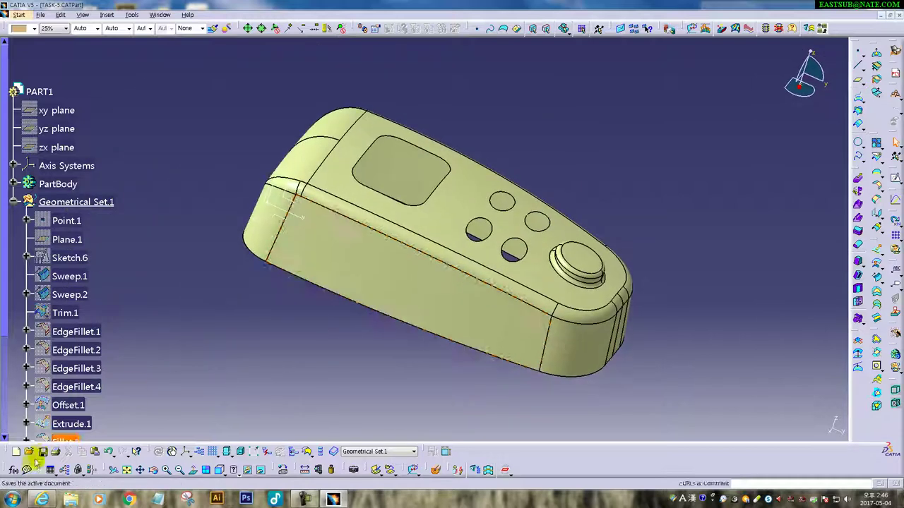
{"action": "left_click", "coordinate": [42, 451]}
{"action": "mouse_move", "coordinate": [596, 296]}
{"action": "middle_mouse_down"}
{"action": "mouse_move", "coordinate": [605, 287]}
{"action": "mouse_move", "coordinate": [531, 252]}
{"action": "mouse_move", "coordinate": [555, 273]}
{"action": "mouse_move", "coordinate": [406, 355]}
{"action": "middle_mouse_up"}
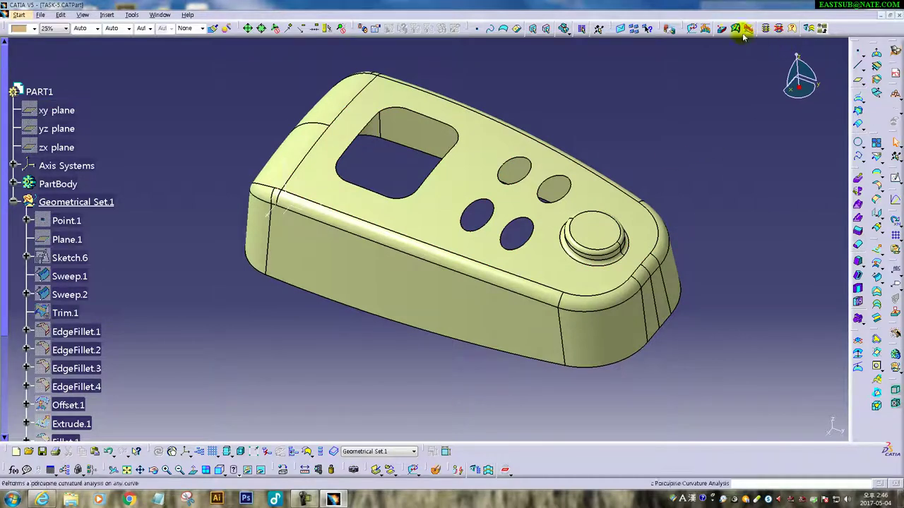
- Cancel a curvature analysis and switch to the FreeStyle workbench
{"action": "left_click", "coordinate": [414, 469]}
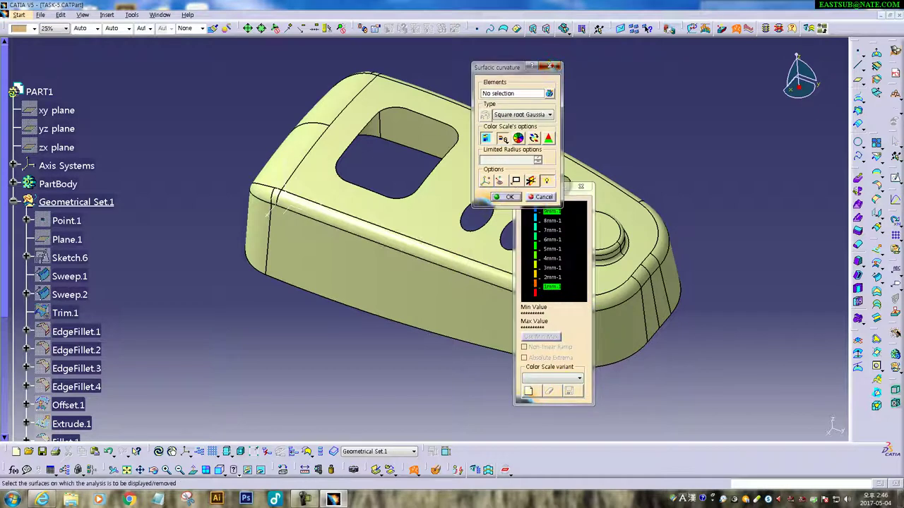
{"action": "left_click", "coordinate": [556, 65]}
{"action": "left_click", "coordinate": [19, 16]}
{"action": "mouse_move", "coordinate": [70, 177]}
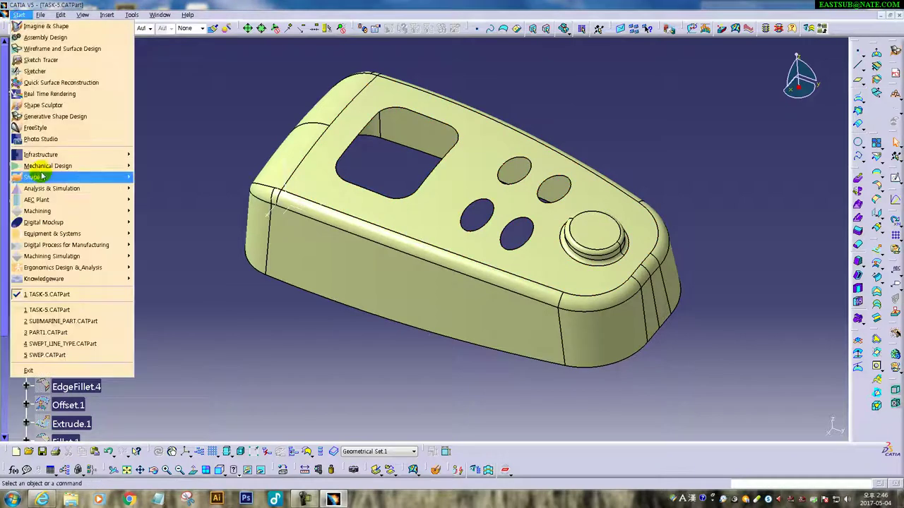
{"action": "left_click", "coordinate": [155, 178]}
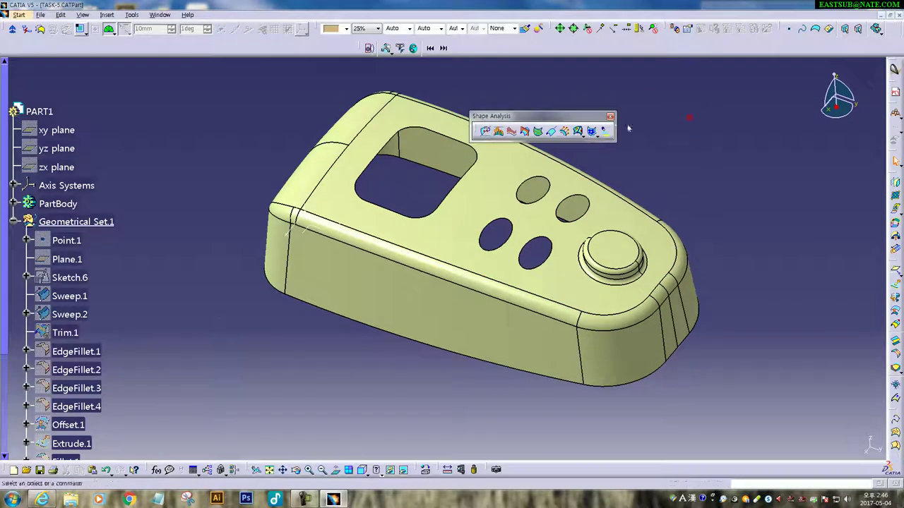
- Run an Isophotes Mapping Analysis over the hull and inspect the stripes
{"action": "left_click_drag", "start_coordinate": [563, 113], "coordinate": [673, 98]}
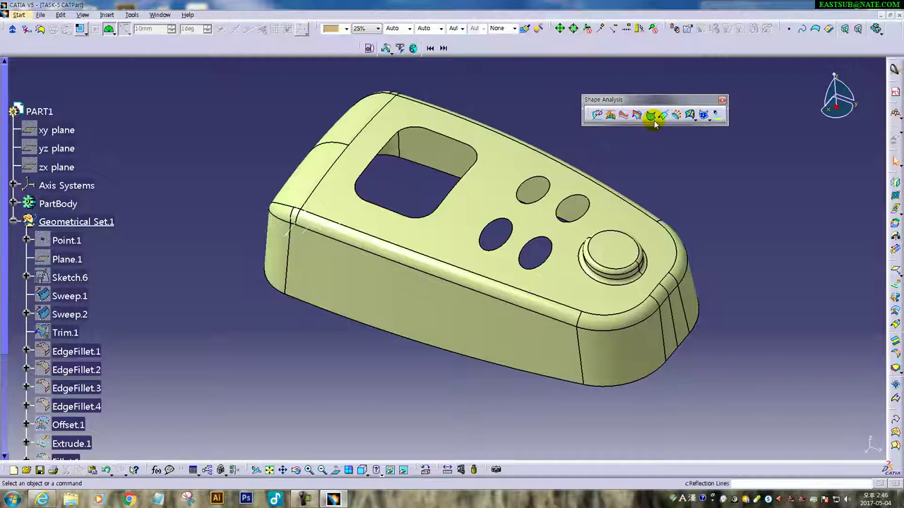
{"action": "left_click", "coordinate": [712, 119]}
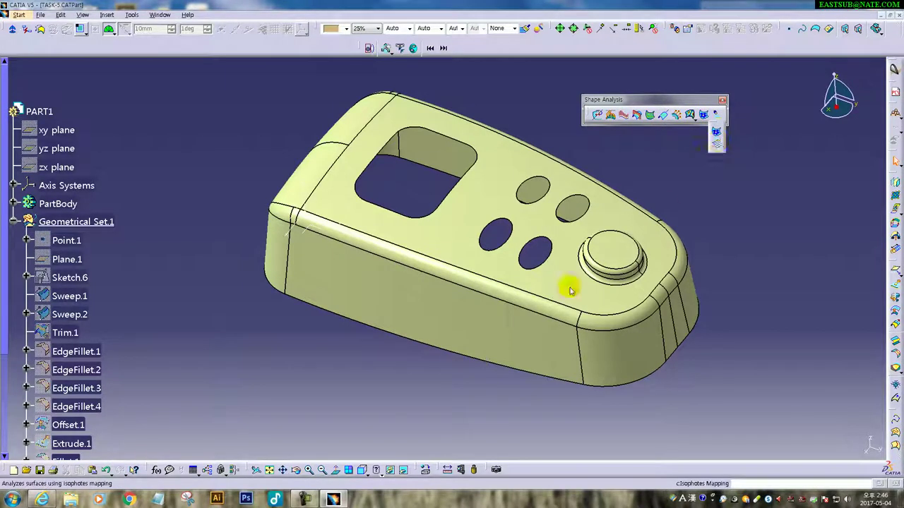
{"action": "left_click", "coordinate": [434, 249]}
{"action": "mouse_move", "coordinate": [488, 254]}
{"action": "middle_mouse_down"}
{"action": "mouse_move", "coordinate": [475, 277]}
{"action": "mouse_move", "coordinate": [485, 343]}
{"action": "mouse_move", "coordinate": [585, 329]}
{"action": "mouse_move", "coordinate": [597, 314]}
{"action": "mouse_move", "coordinate": [408, 297]}
{"action": "mouse_move", "coordinate": [430, 298]}
{"action": "middle_mouse_up"}
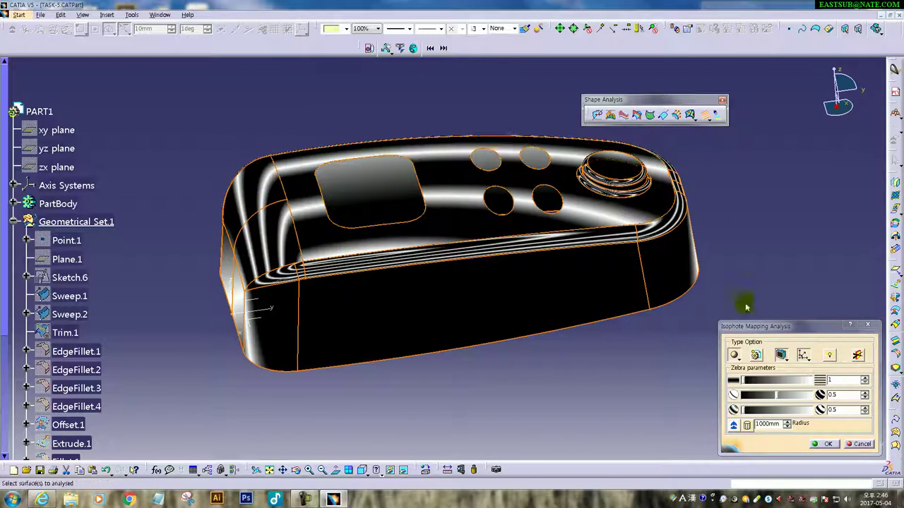
- Replace the isophote analysis with environment mapping, previewing Sunset then Beach reflections
{"action": "left_click", "coordinate": [856, 443]}
{"action": "left_click", "coordinate": [719, 138]}
{"action": "left_click", "coordinate": [438, 292]}
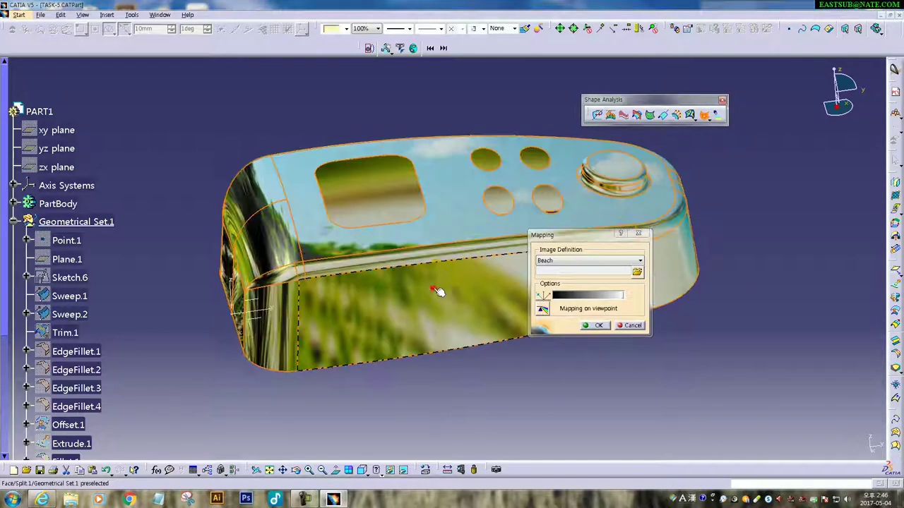
{"action": "left_click", "coordinate": [572, 262]}
{"action": "left_click", "coordinate": [565, 276]}
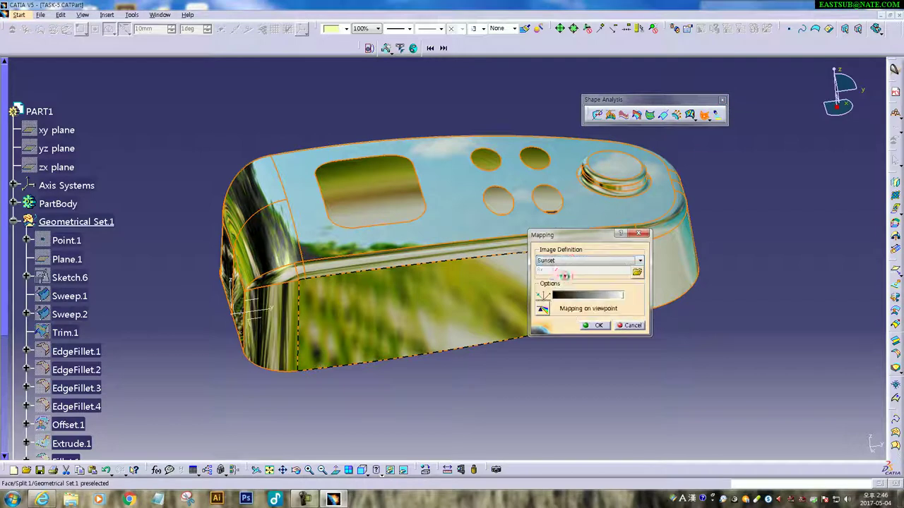
{"action": "left_click", "coordinate": [558, 261]}
{"action": "left_click", "coordinate": [544, 269]}
{"action": "mouse_move", "coordinate": [400, 208]}
{"action": "middle_mouse_down"}
{"action": "mouse_move", "coordinate": [353, 283]}
{"action": "mouse_move", "coordinate": [296, 332]}
{"action": "mouse_move", "coordinate": [330, 357]}
{"action": "middle_mouse_up"}
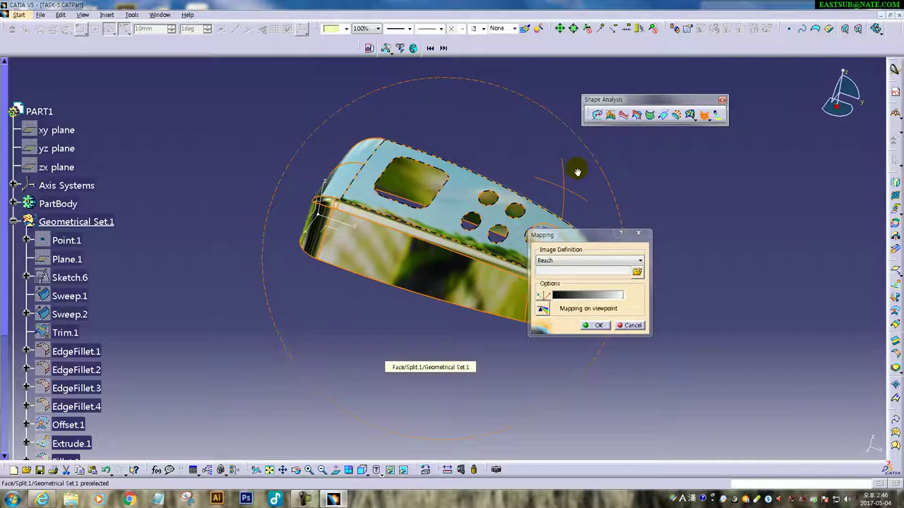
{"action": "middle_click_drag", "start_coordinate": [329, 357], "coordinate": [575, 148], "text": "ctrl"}
- Close the environment mapping, dock the Shape Analysis toolbar and save the part
{"action": "left_click", "coordinate": [626, 324]}
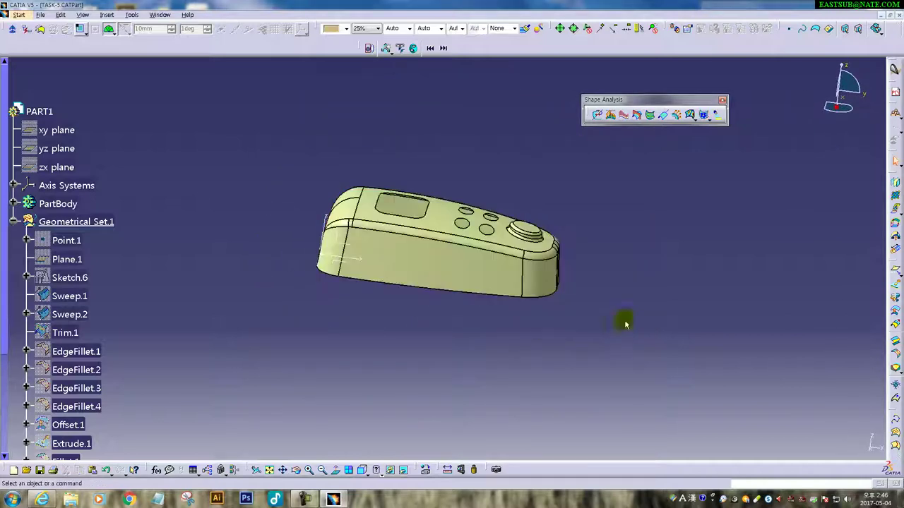
{"action": "double_click", "coordinate": [677, 101]}
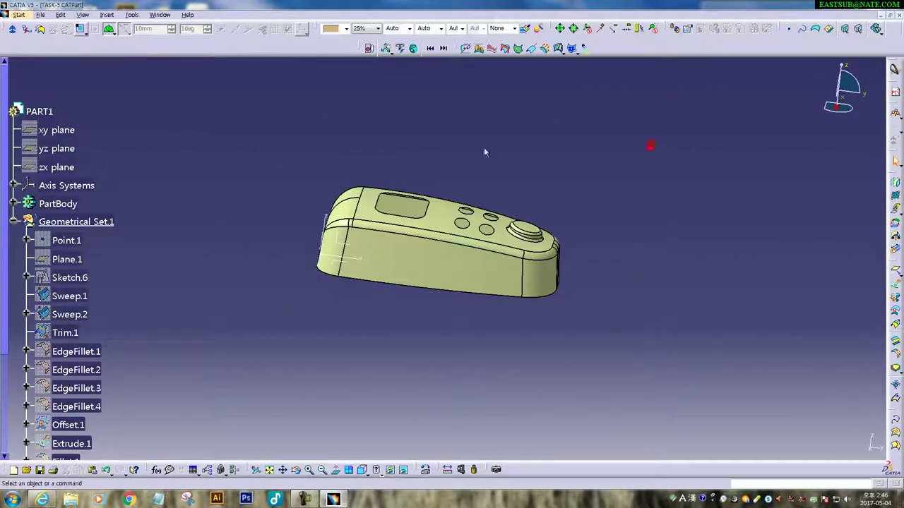
{"action": "middle_click_drag", "start_coordinate": [577, 243], "coordinate": [537, 211], "text": "ctrl"}
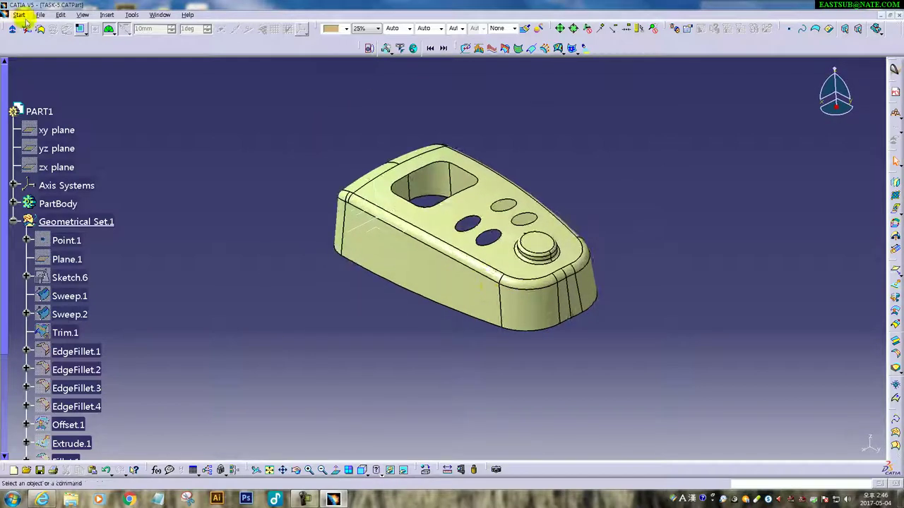
{"action": "left_click", "coordinate": [18, 14]}
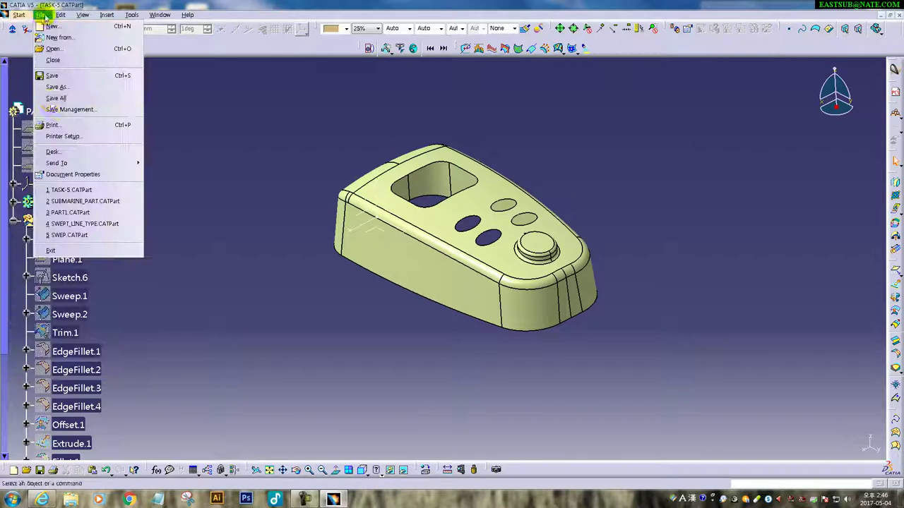
{"action": "left_click", "coordinate": [55, 76]}
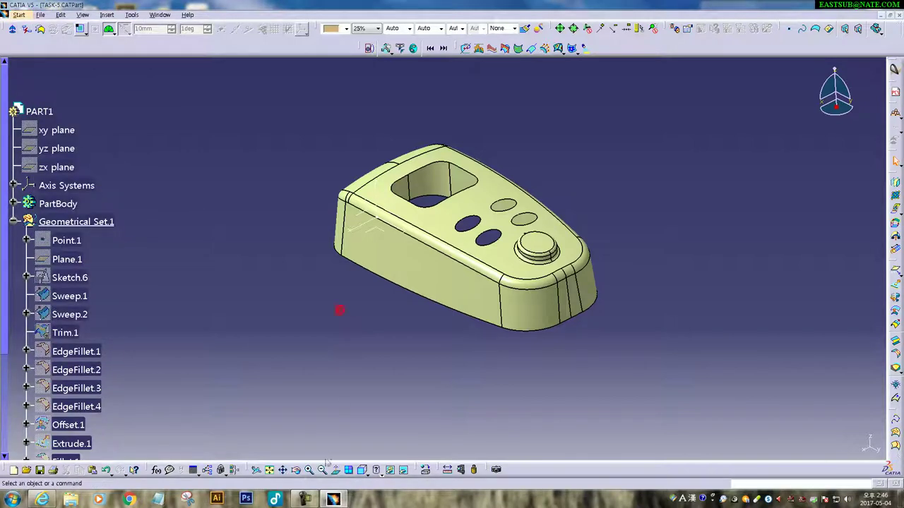
- Show the part in the standard Isometric View
{"action": "left_click", "coordinate": [367, 475]}
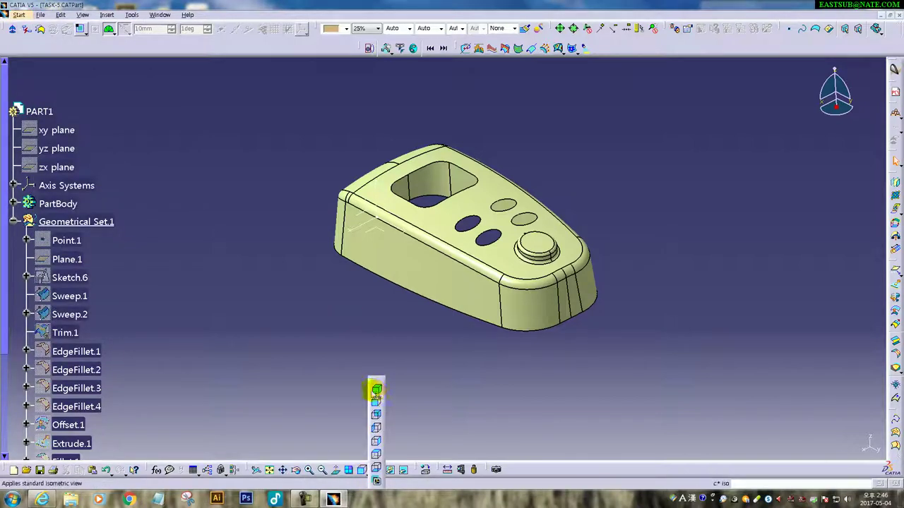
{"action": "left_click", "coordinate": [376, 390]}
{"action": "middle_click_drag", "start_coordinate": [429, 335], "coordinate": [356, 342]}
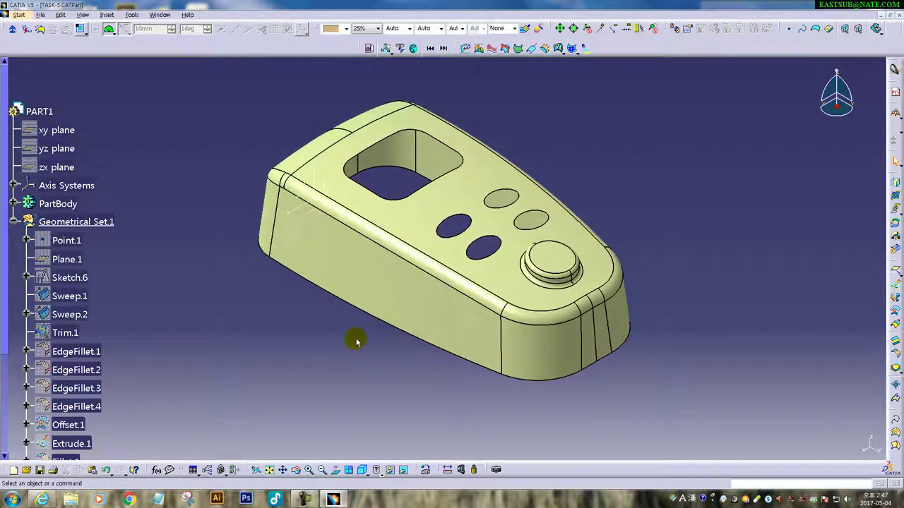